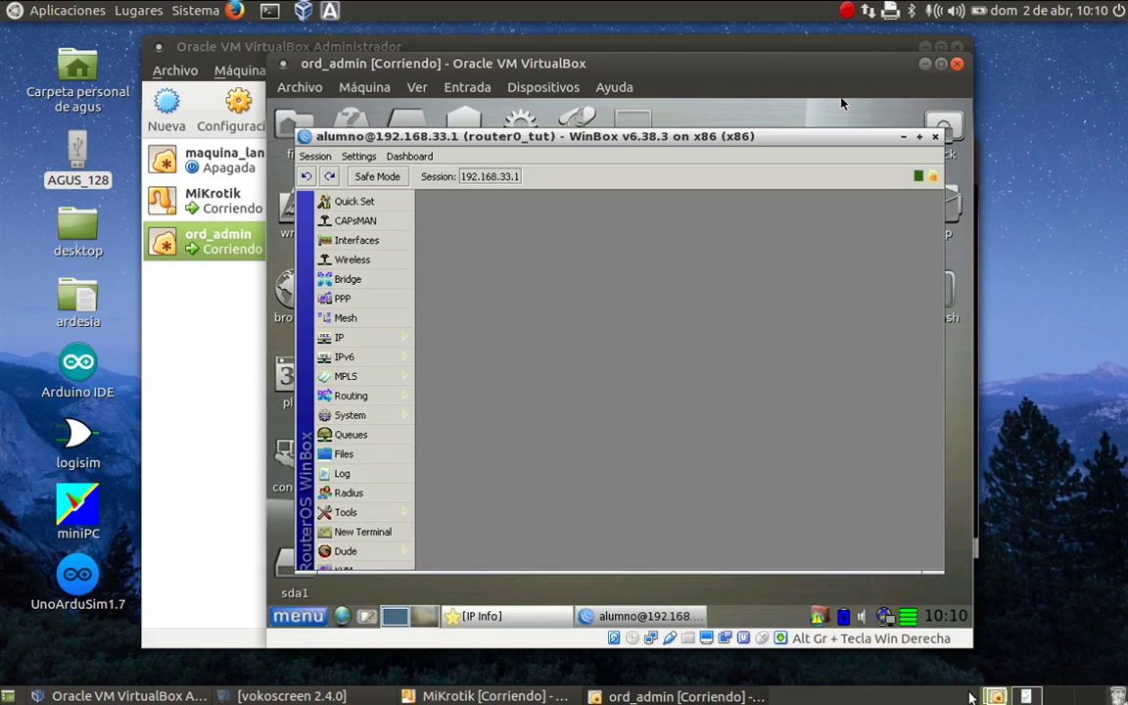
- Open the router's interface list and rename the ether3 interface to ether3_lan1
{"action": "left_click", "coordinate": [1019, 695]}
{"action": "left_click", "coordinate": [374, 245]}
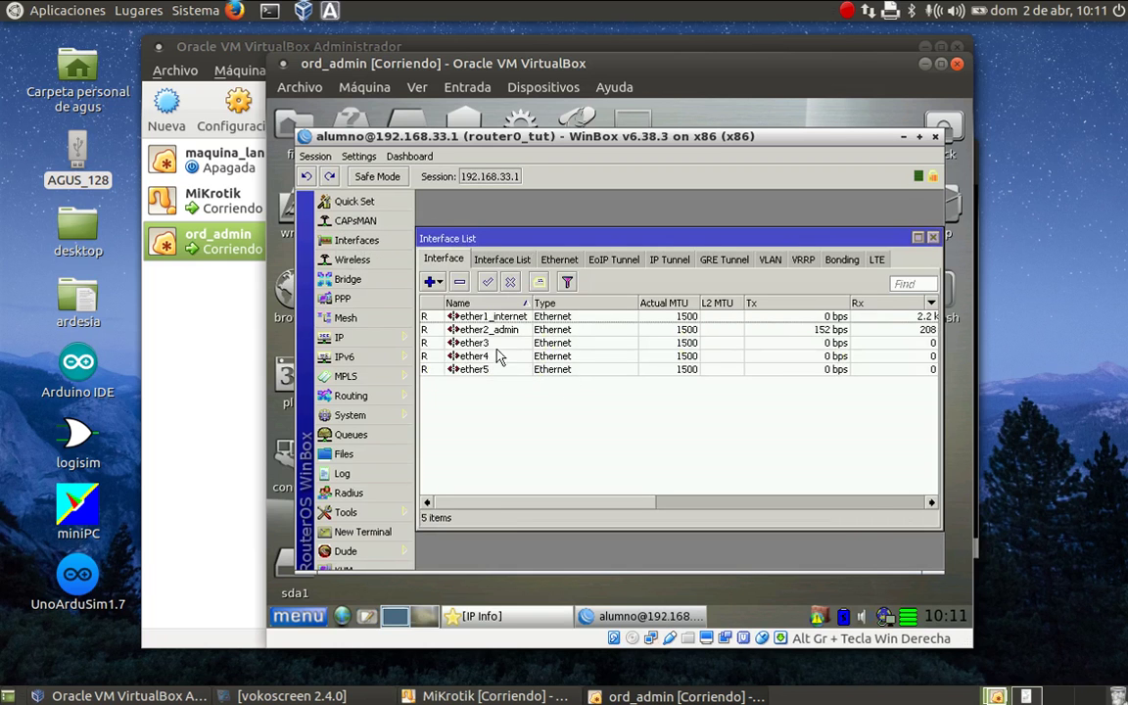
{"action": "double_click", "coordinate": [487, 344]}
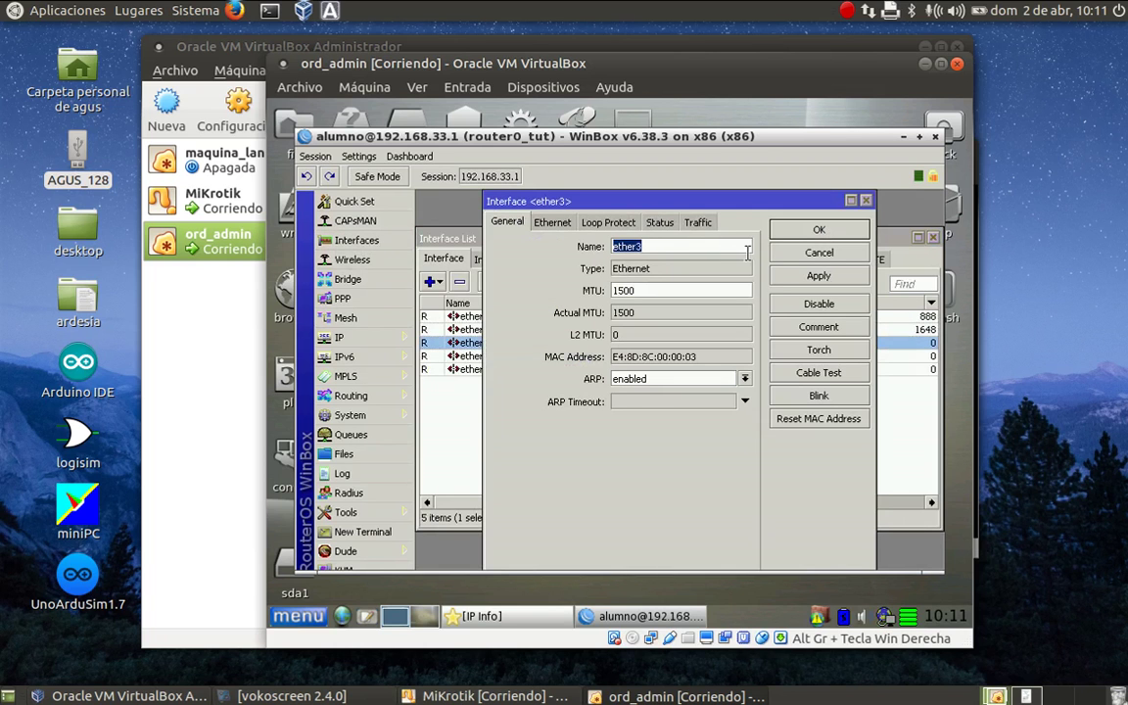
{"action": "left_click", "coordinate": [660, 248]}
{"action": "type", "text": "_"}
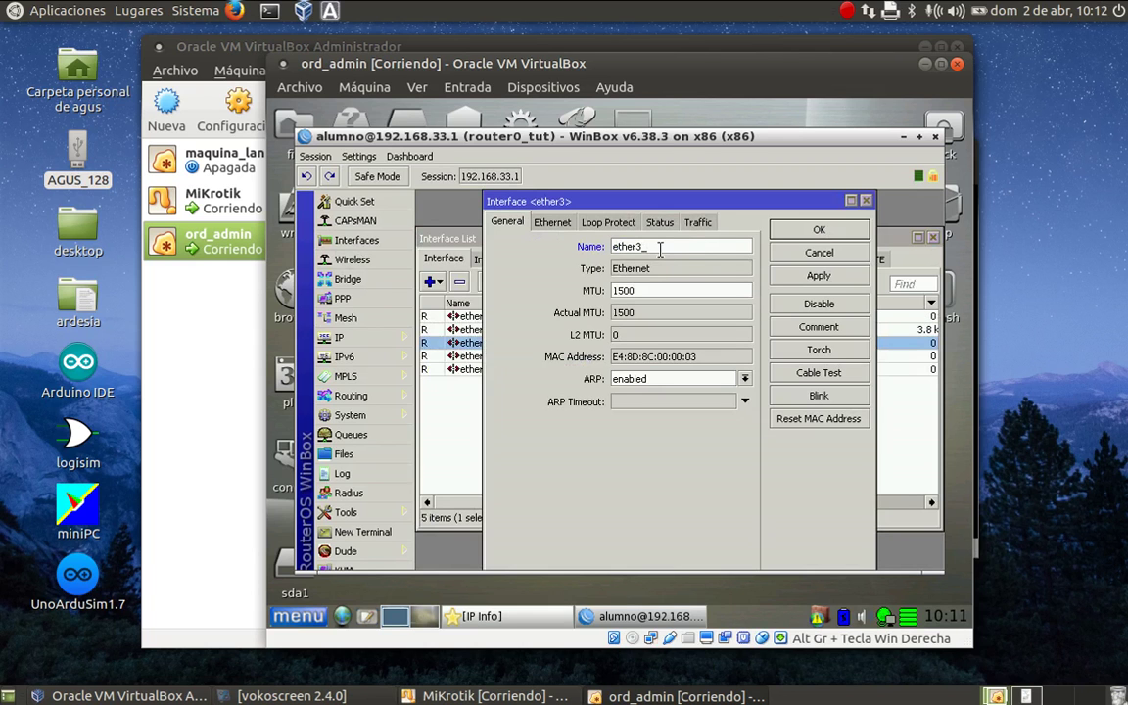
{"action": "type", "text": "lan1"}
{"action": "left_click", "coordinate": [817, 233]}
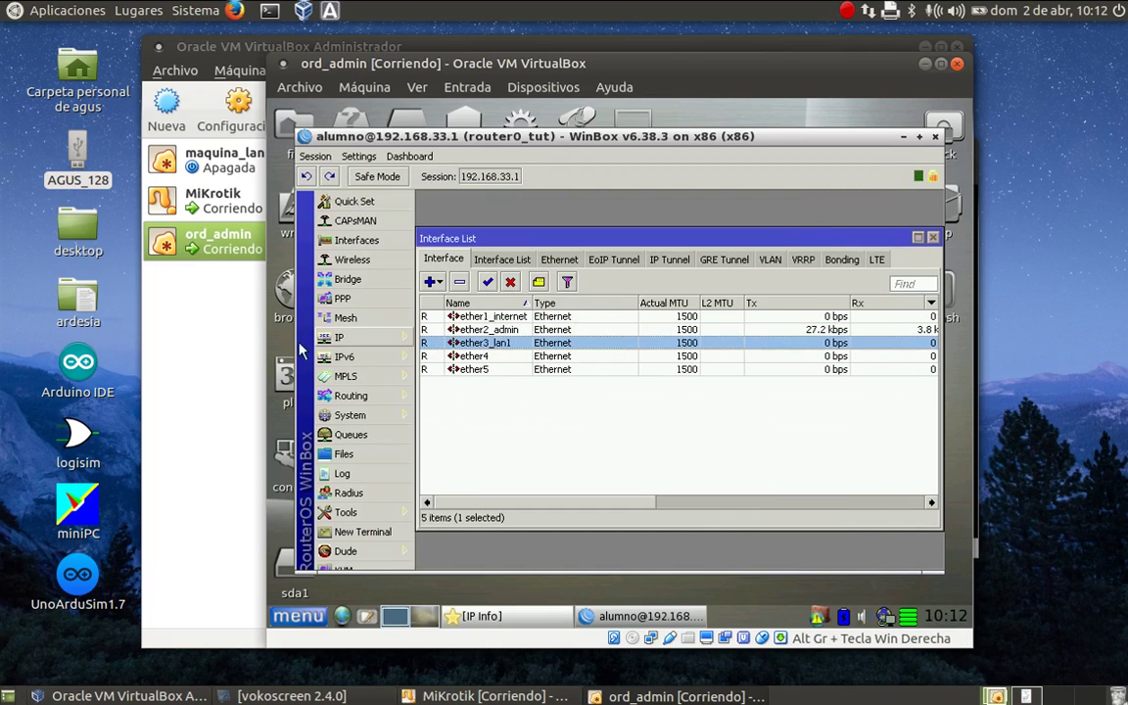
- Assign the IP address 192.168.150.1/24 to interface ether3_lan1, and close the address list
{"action": "left_click", "coordinate": [355, 338]}
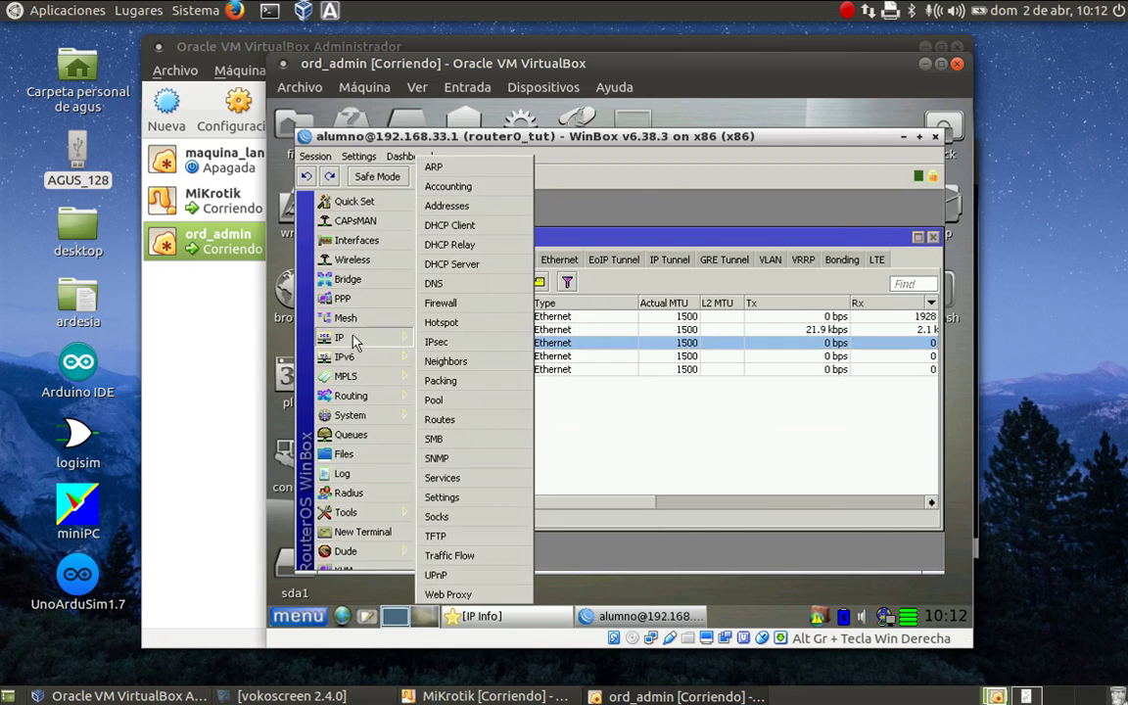
{"action": "left_click", "coordinate": [494, 208]}
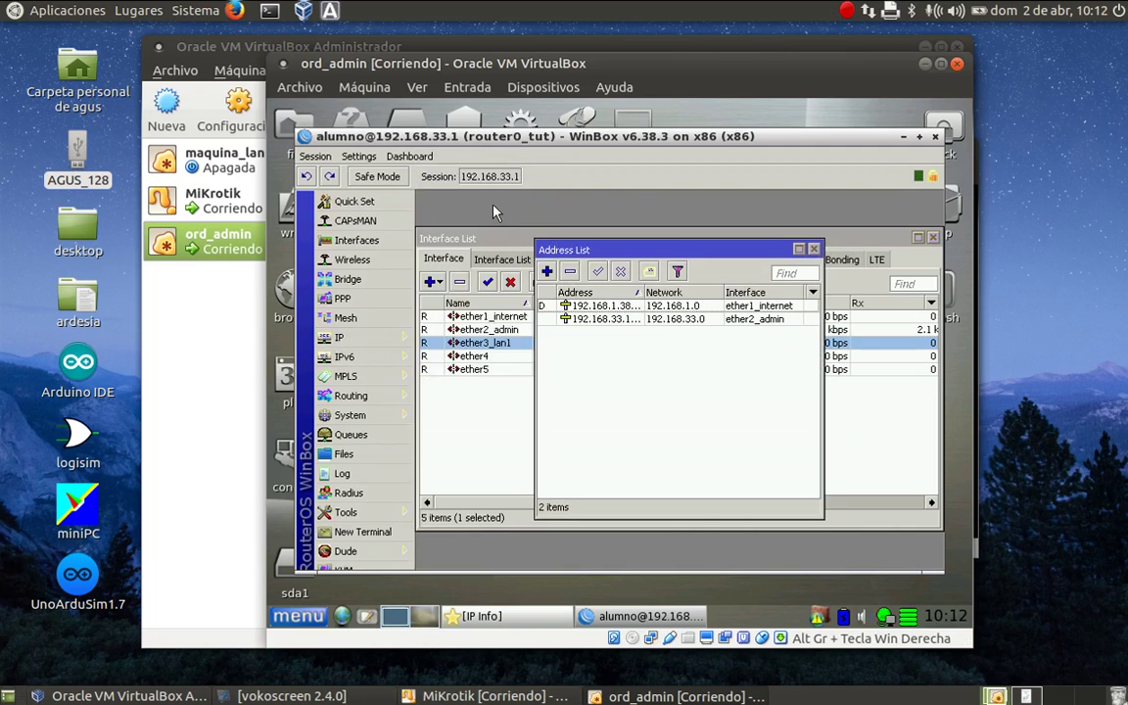
{"action": "left_click", "coordinate": [547, 273]}
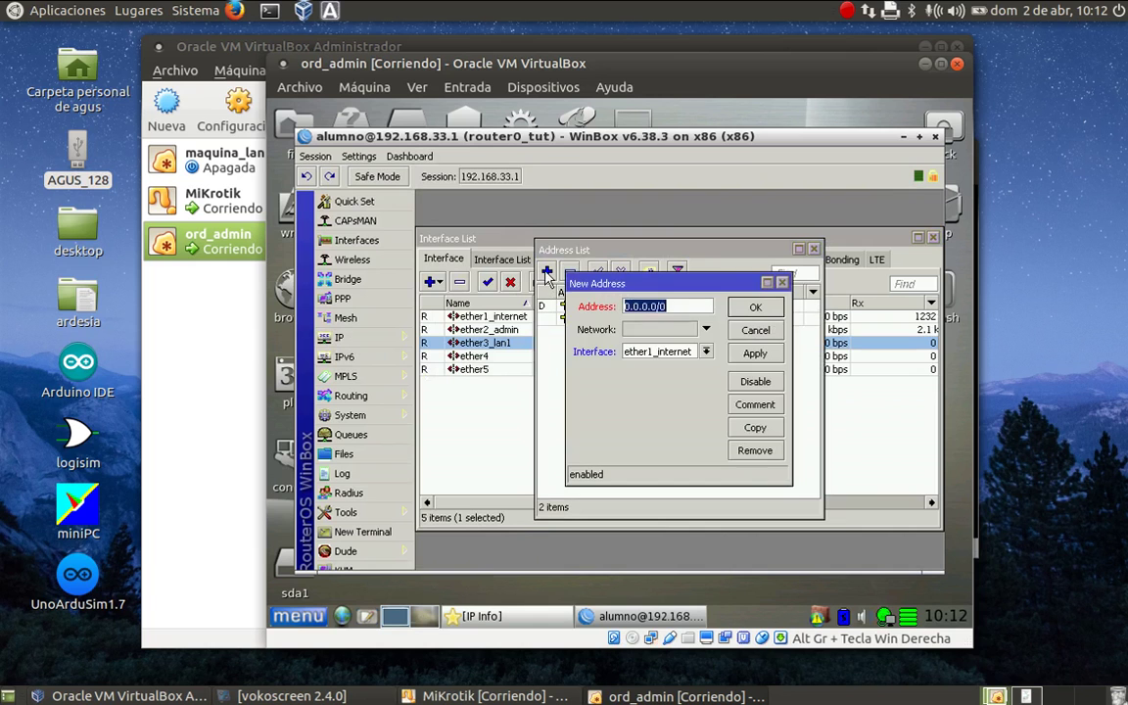
{"action": "type", "text": "192.1"}
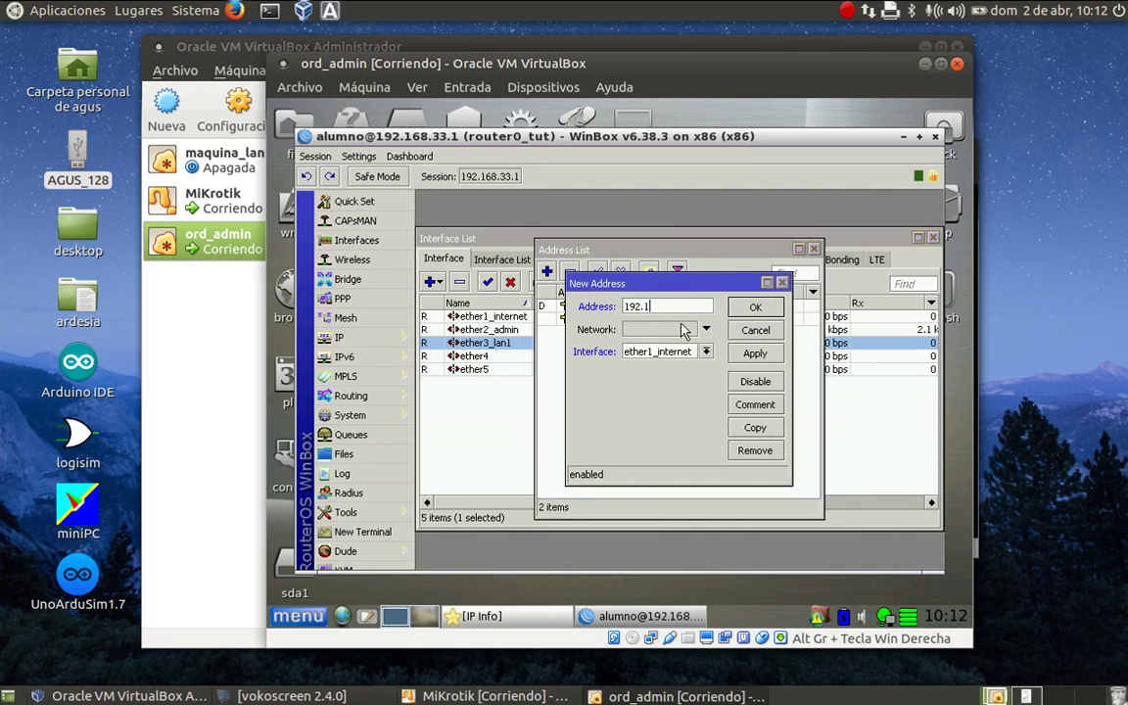
{"action": "type", "text": "68.150.1/24"}
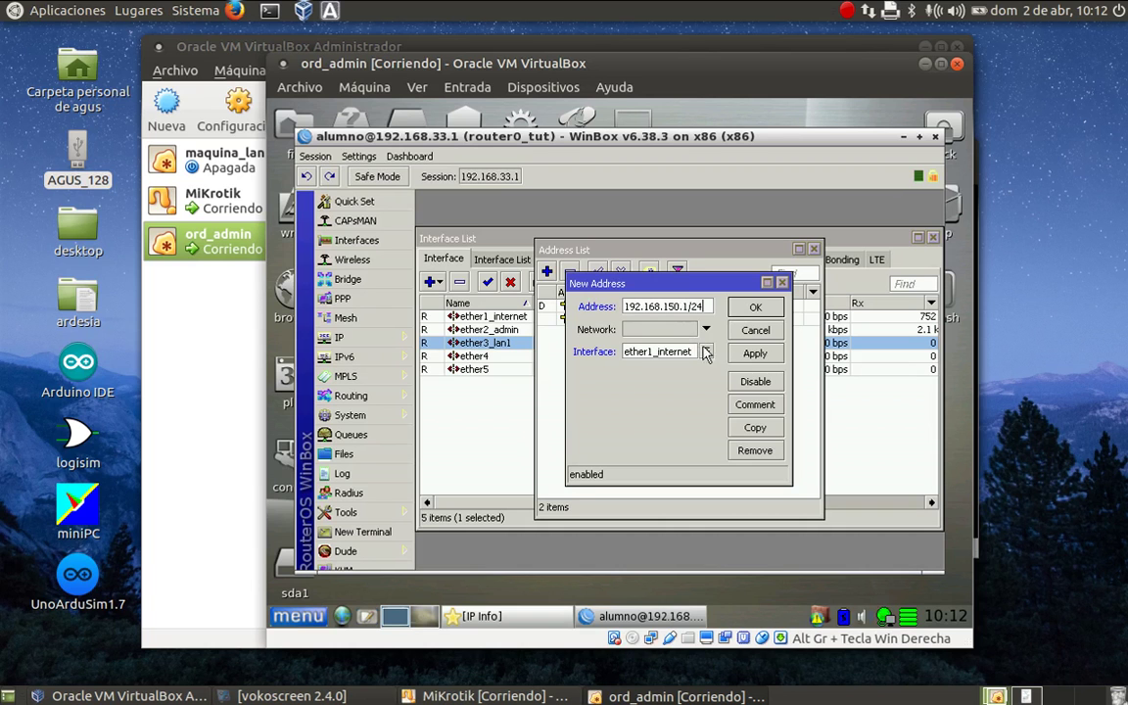
{"action": "left_click", "coordinate": [706, 352]}
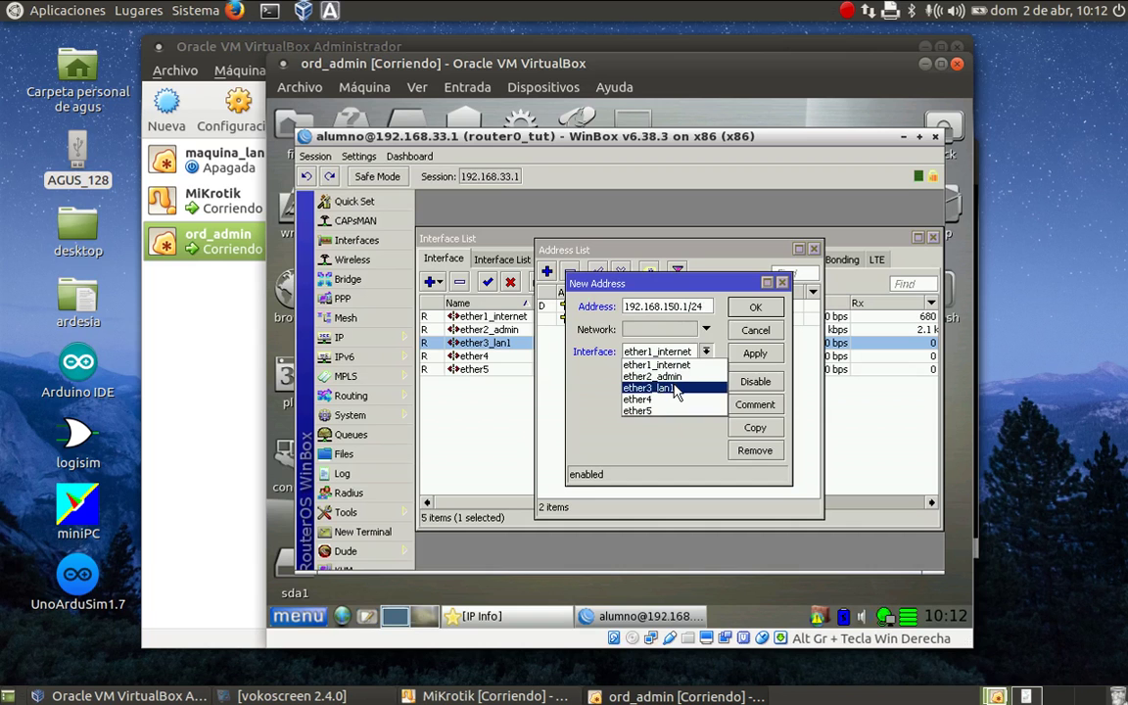
{"action": "left_click", "coordinate": [676, 389]}
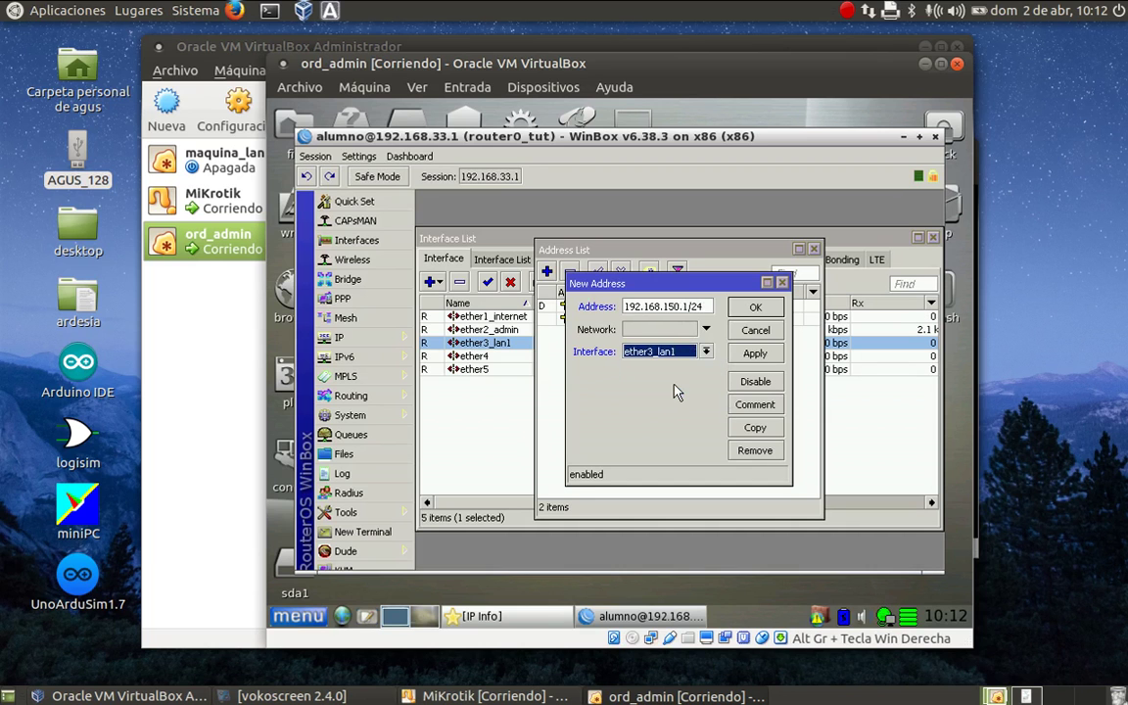
{"action": "left_click", "coordinate": [755, 309]}
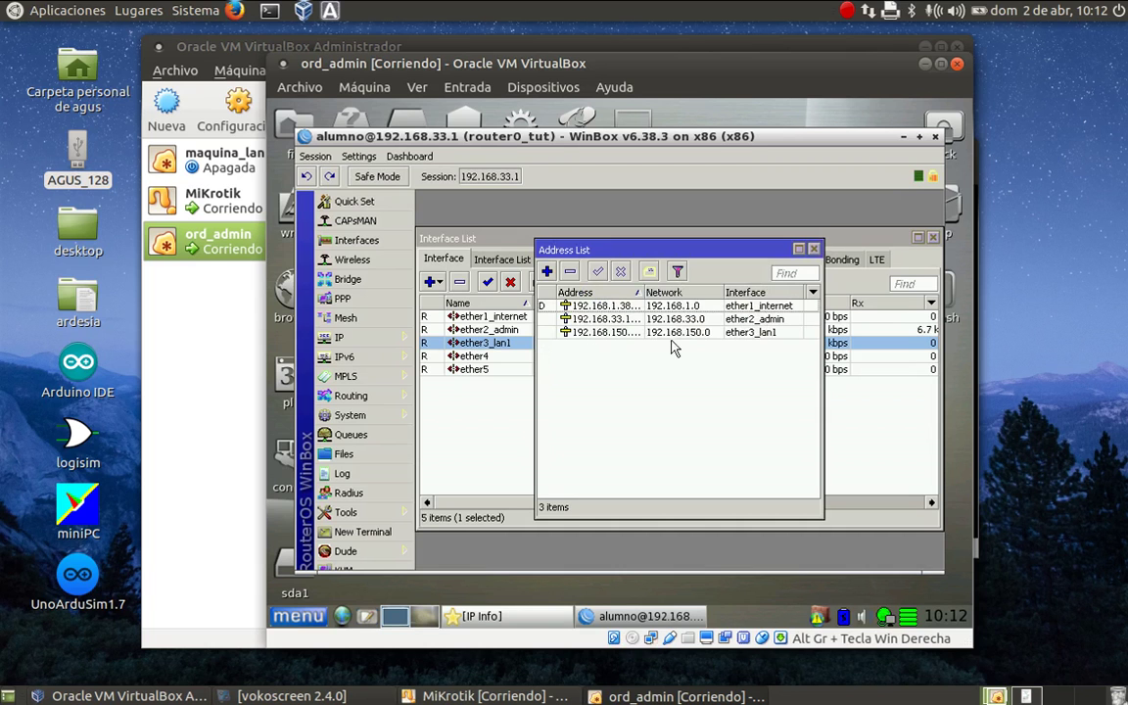
{"action": "left_click", "coordinate": [619, 337]}
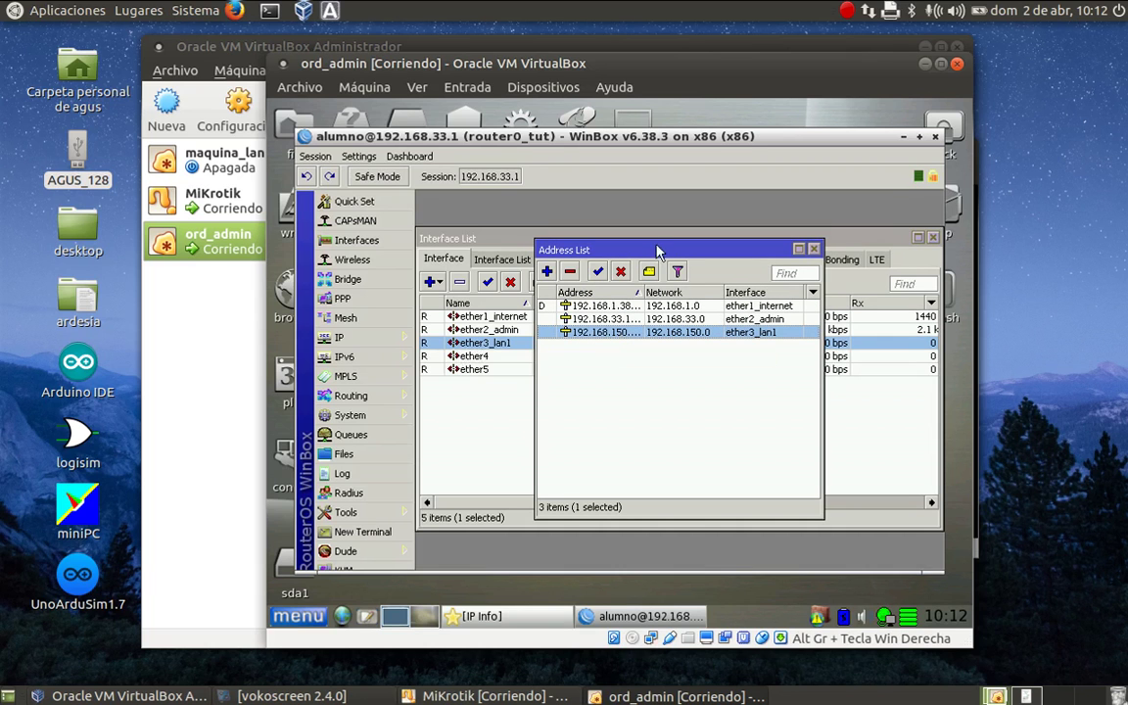
{"action": "mouse_move", "coordinate": [662, 255]}
{"action": "left_mouse_down"}
{"action": "mouse_move", "coordinate": [877, 505]}
{"action": "mouse_move", "coordinate": [668, 443]}
{"action": "mouse_move", "coordinate": [670, 277]}
{"action": "left_mouse_up"}
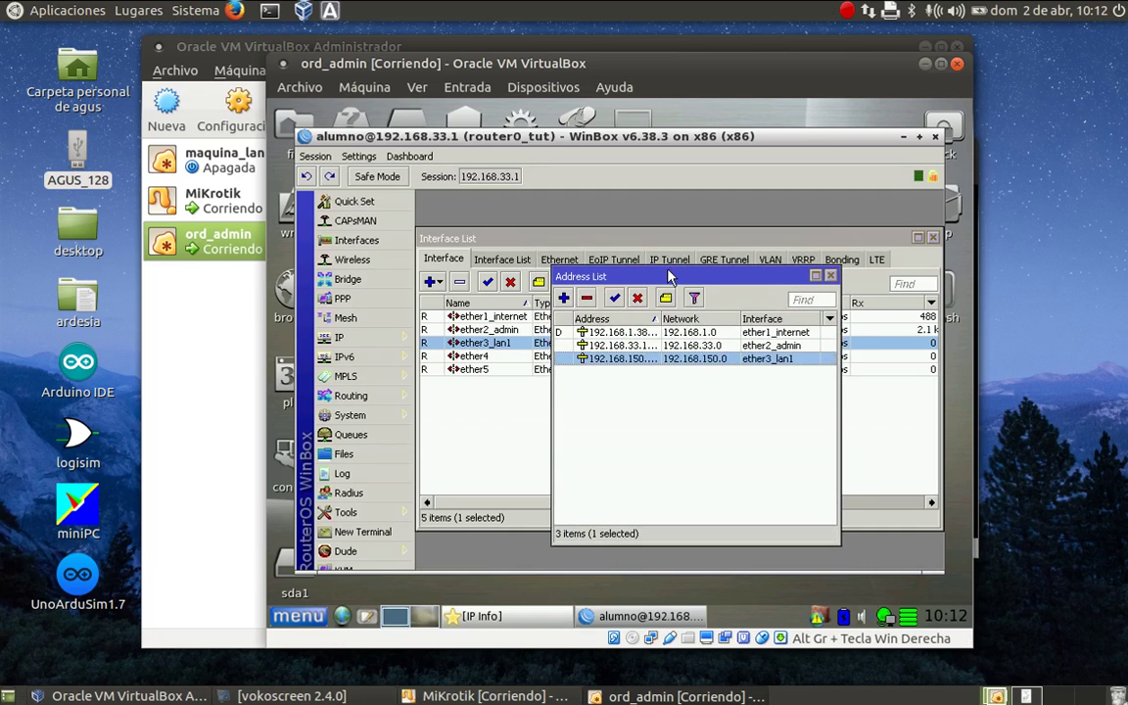
{"action": "left_click", "coordinate": [831, 276]}
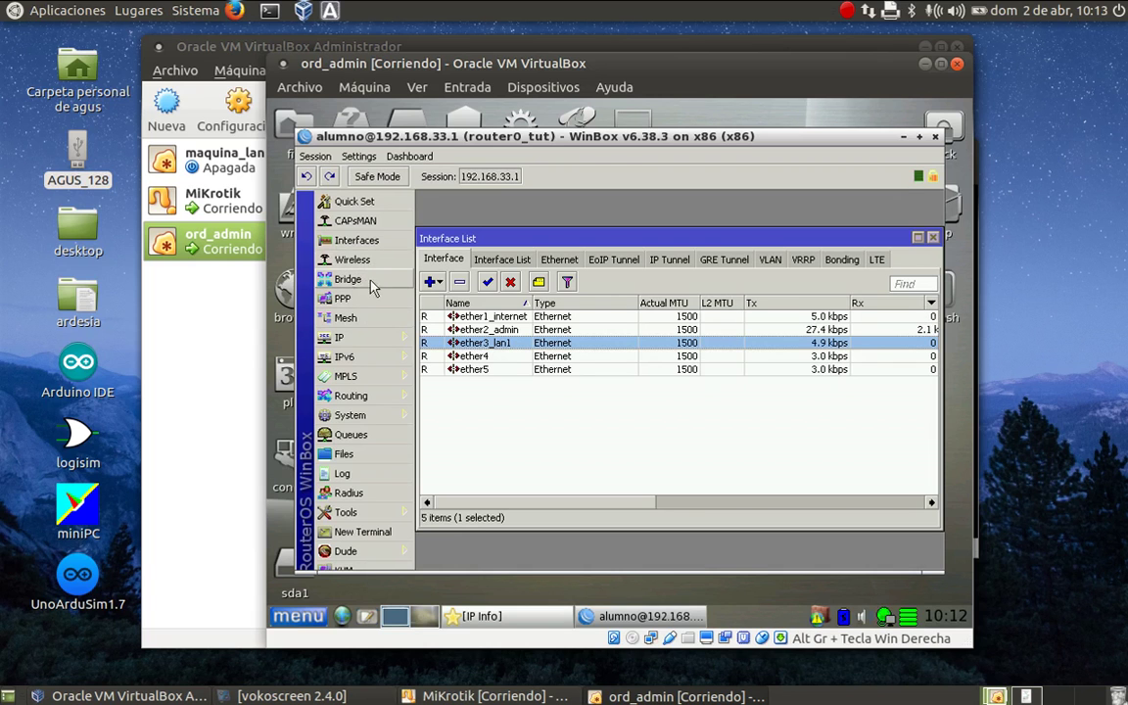
- Create a new bridge interface, keeping its default name and settings
{"action": "left_click", "coordinate": [348, 282]}
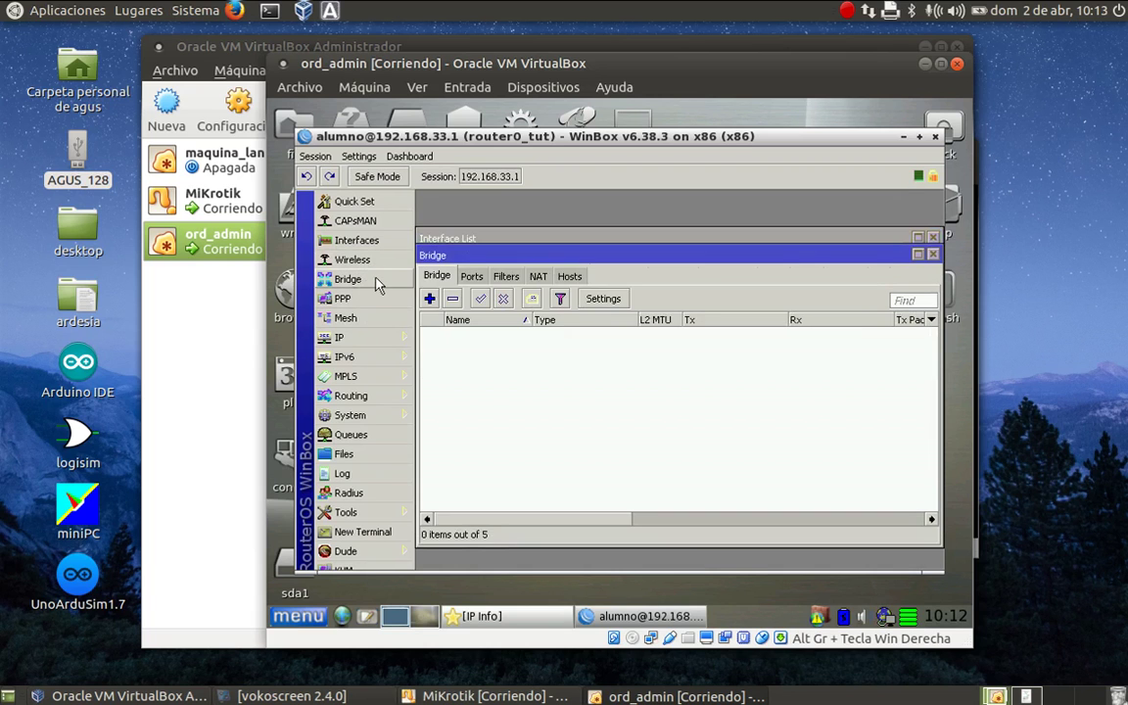
{"action": "left_click", "coordinate": [429, 298]}
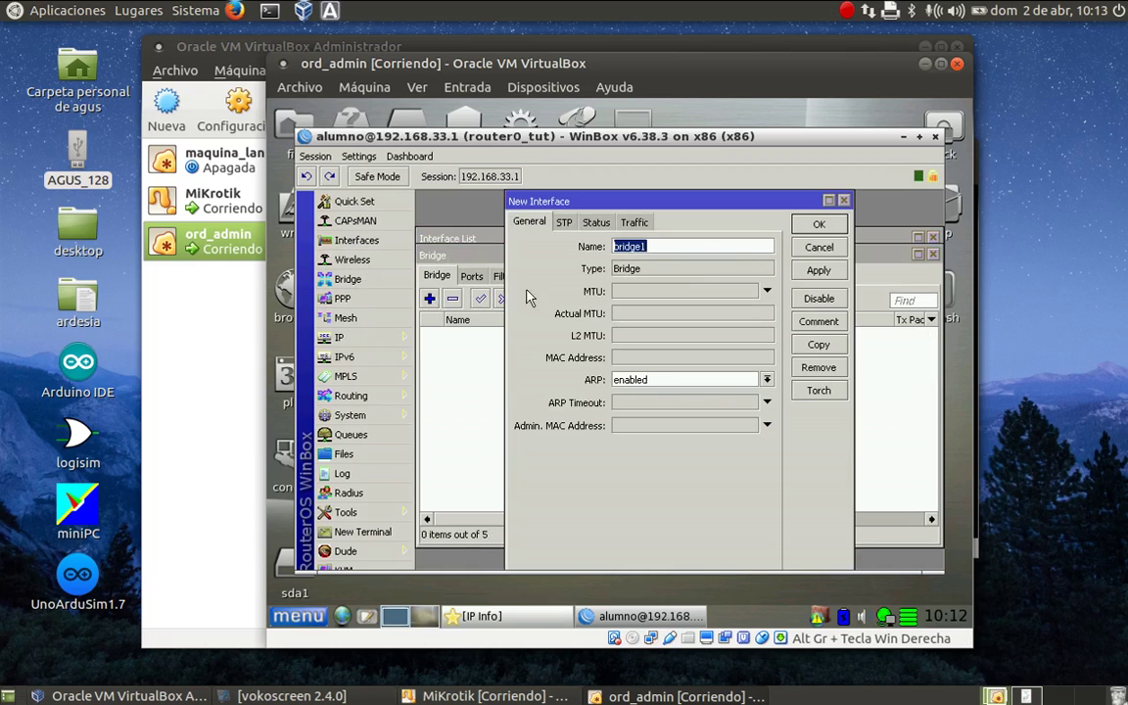
{"action": "left_click", "coordinate": [689, 245]}
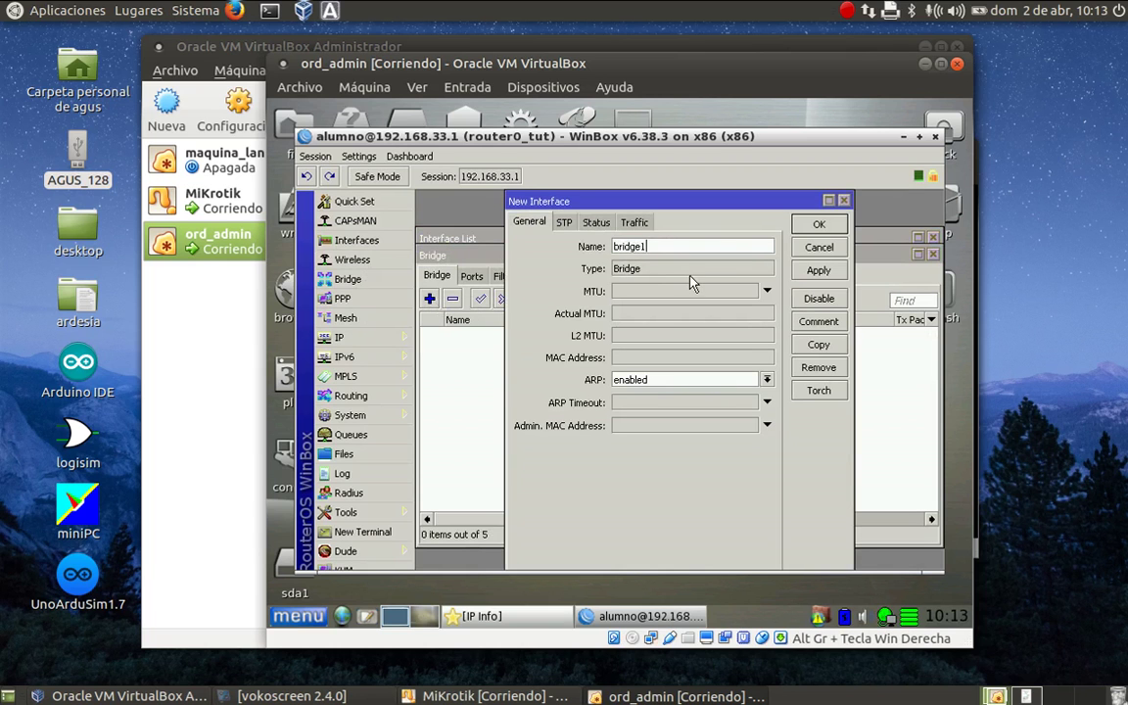
{"action": "left_click", "coordinate": [821, 224]}
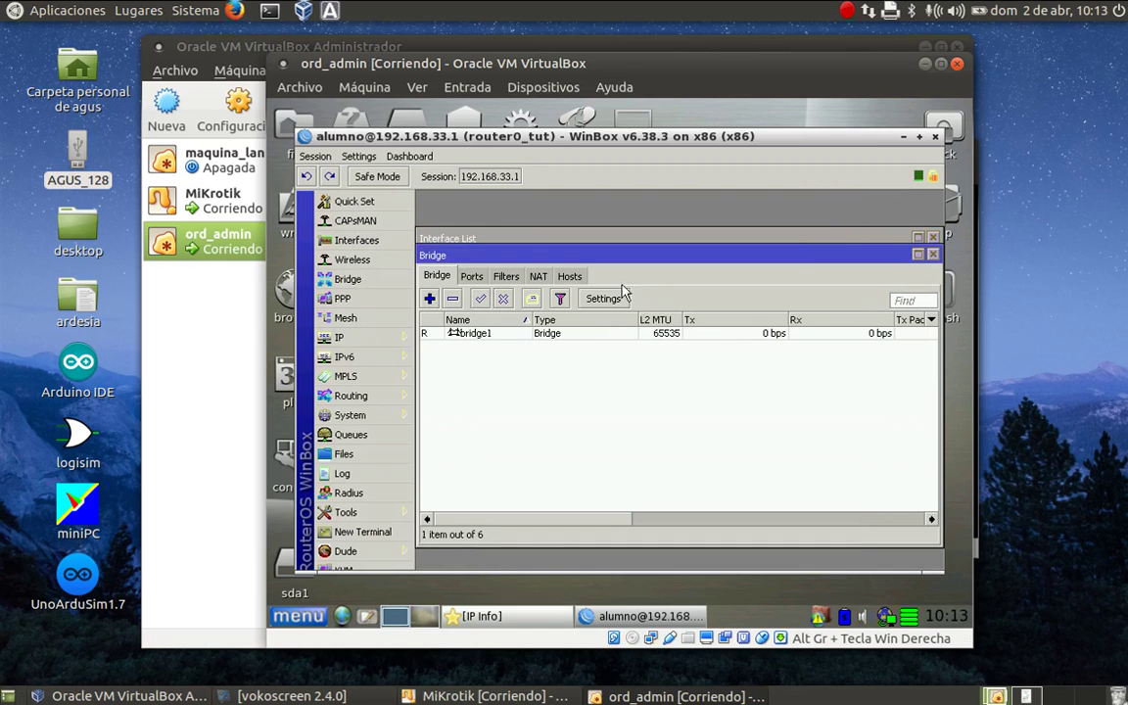
{"action": "left_click", "coordinate": [476, 335]}
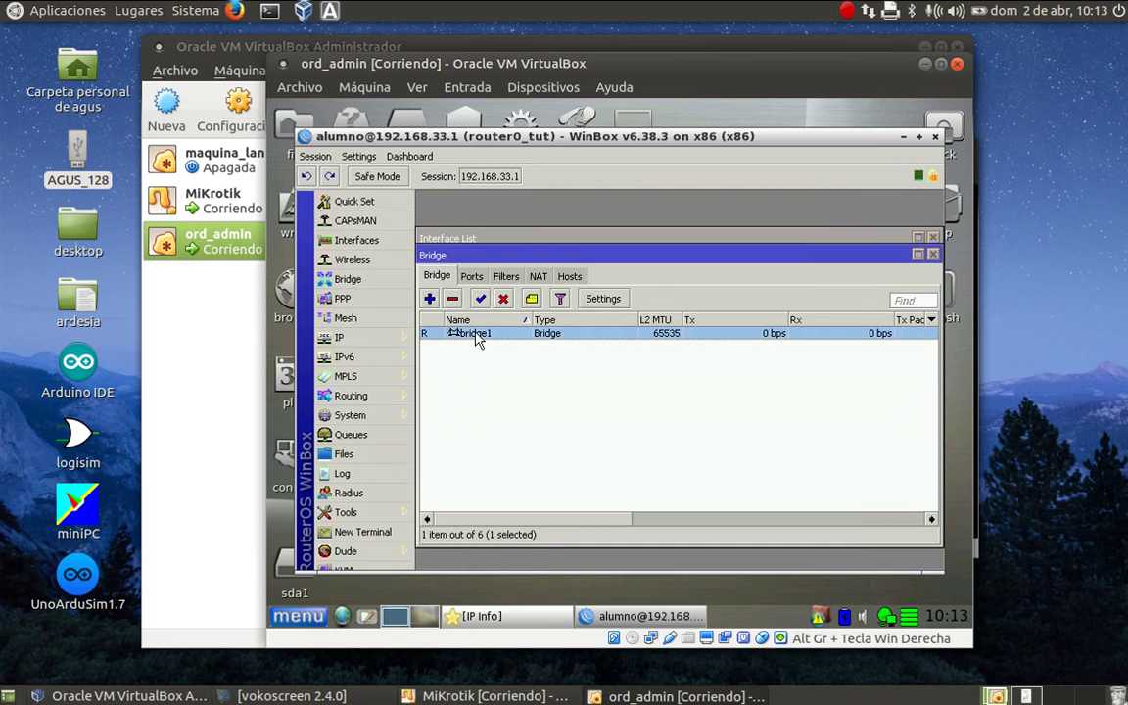
- Add interface ether3_lan1 as a port of bridge1 with the default port settings
{"action": "left_click", "coordinate": [472, 277]}
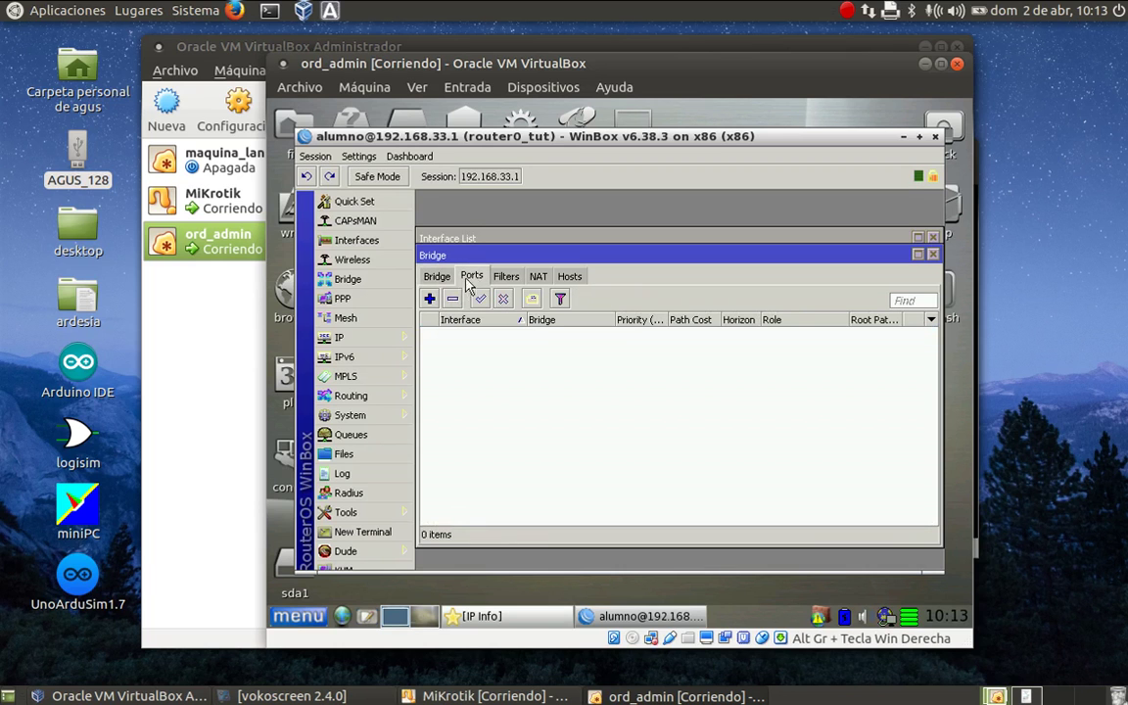
{"action": "left_click", "coordinate": [429, 298]}
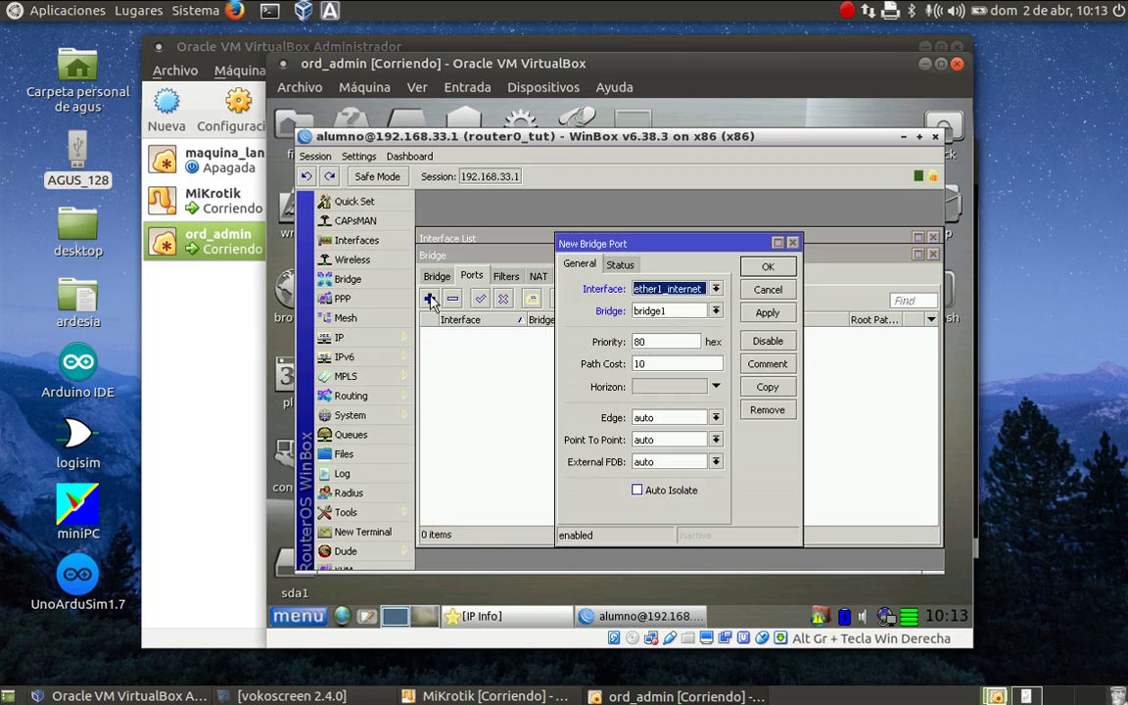
{"action": "left_click", "coordinate": [714, 289]}
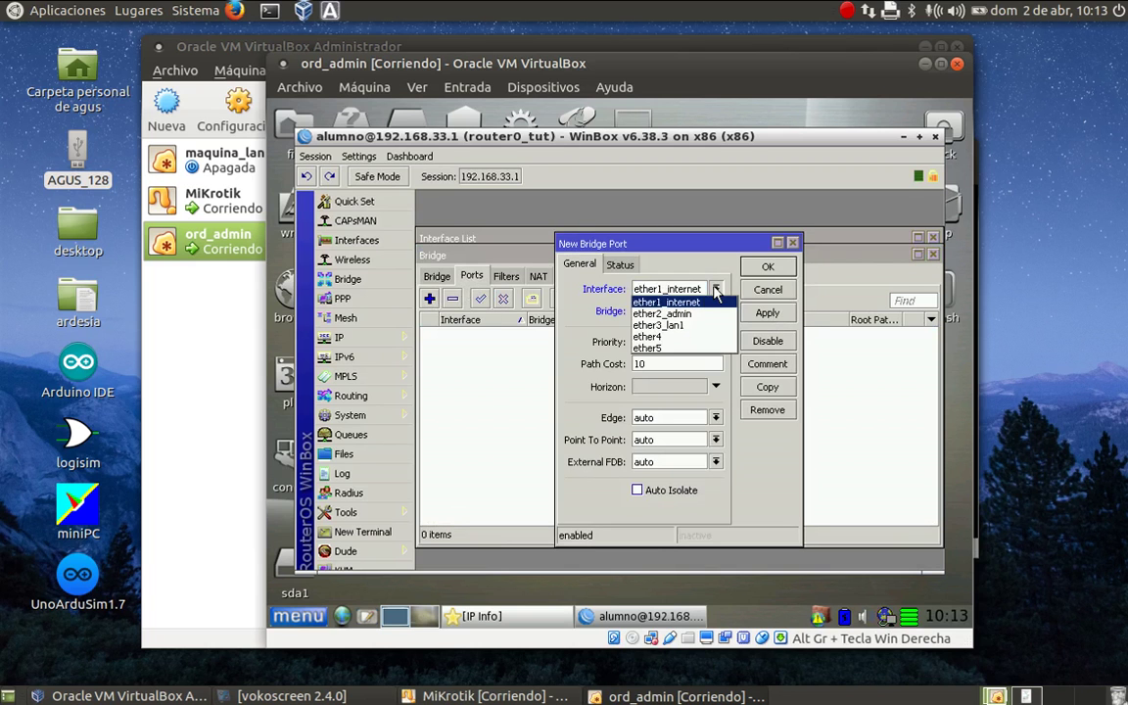
{"action": "left_click", "coordinate": [676, 324]}
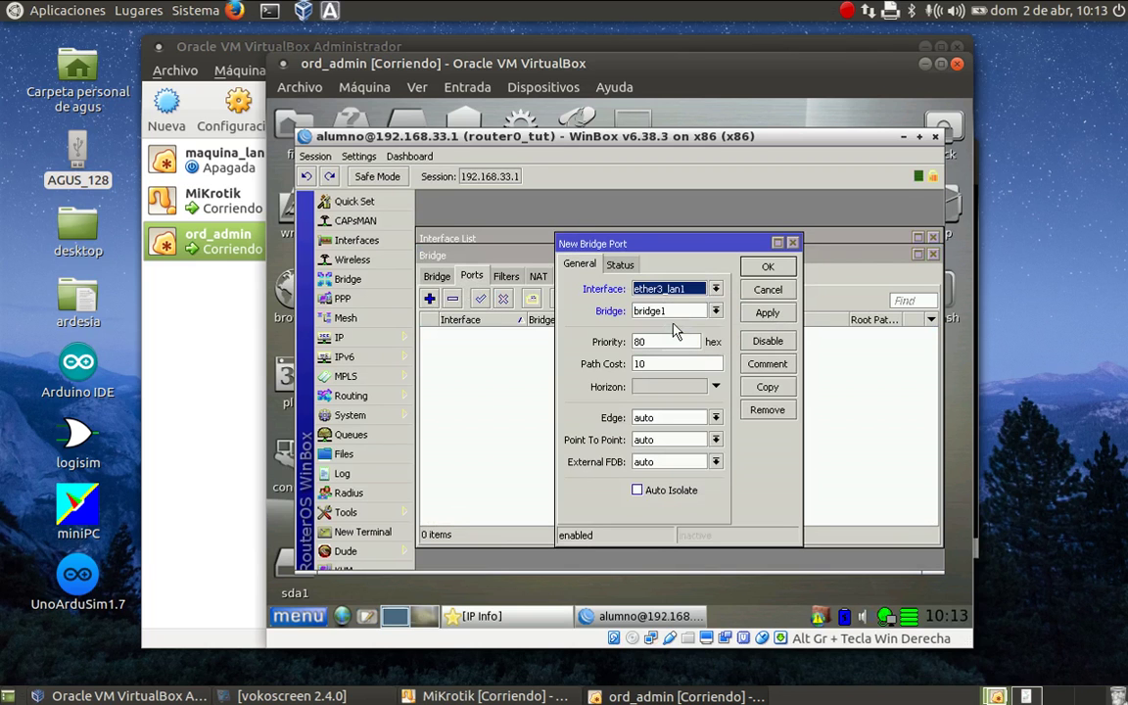
{"action": "left_click", "coordinate": [769, 268]}
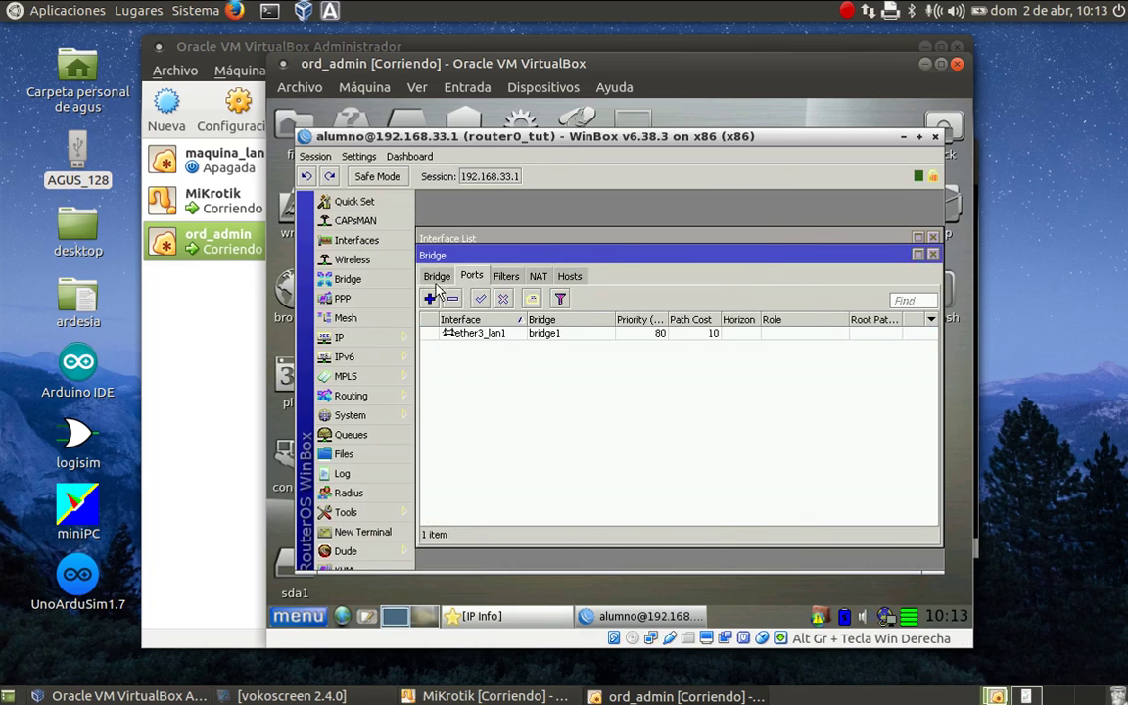
- Add interface ether4 as another port of bridge1
{"action": "left_click", "coordinate": [430, 298]}
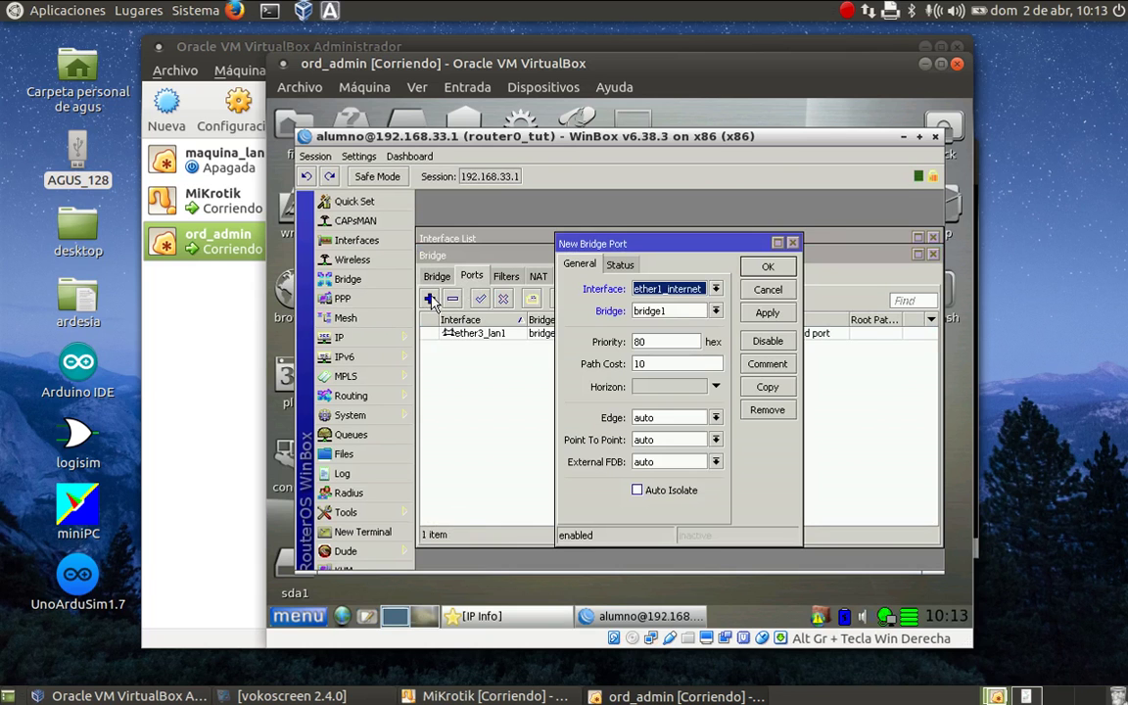
{"action": "left_click", "coordinate": [715, 290]}
{"action": "left_click", "coordinate": [651, 336]}
{"action": "left_click", "coordinate": [767, 269]}
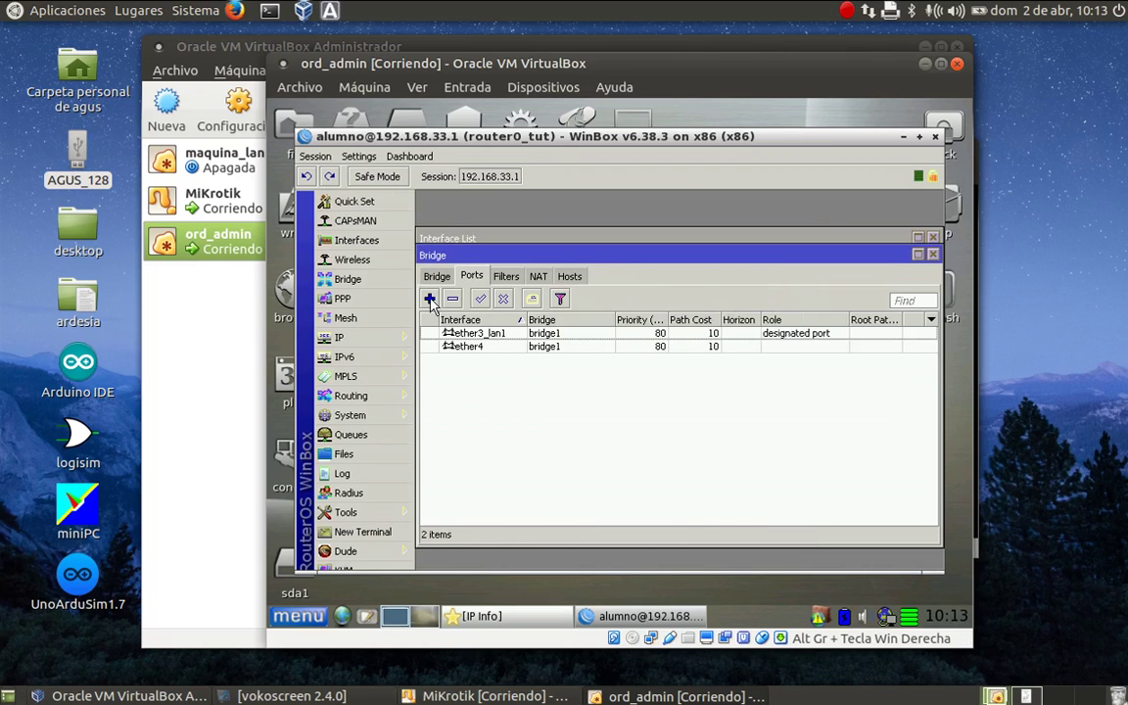
- Add interface ether5 as a further port of bridge1
{"action": "left_click", "coordinate": [430, 299]}
{"action": "left_click", "coordinate": [716, 289]}
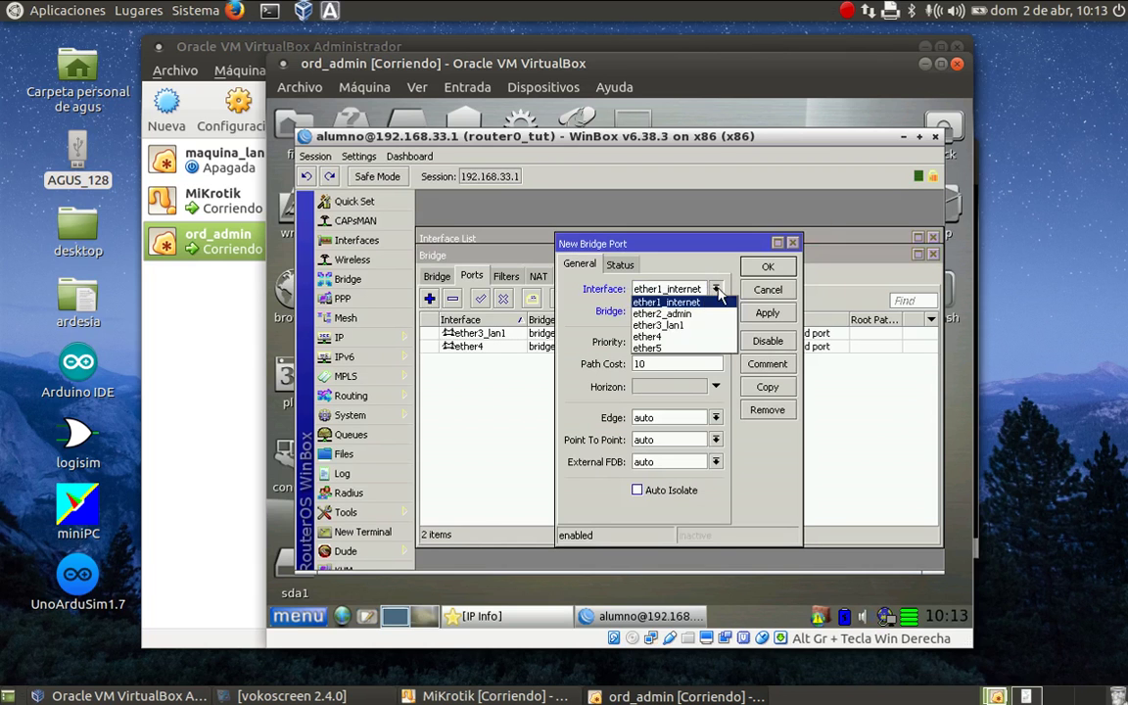
{"action": "left_click", "coordinate": [686, 348]}
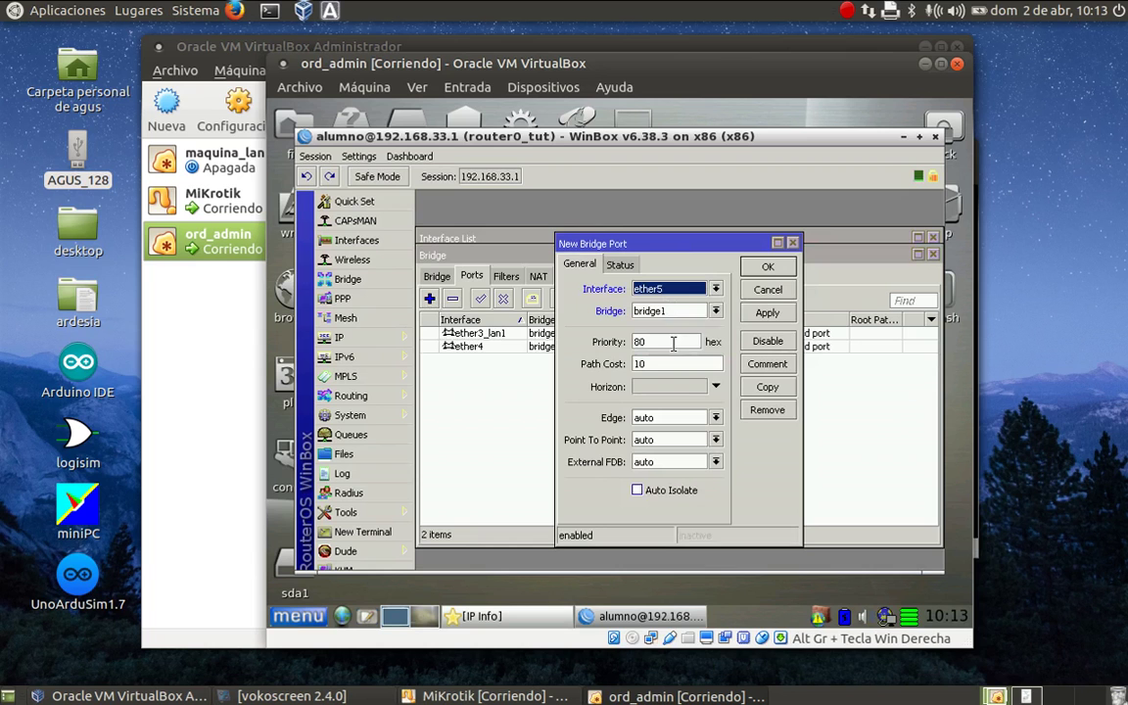
{"action": "left_click", "coordinate": [768, 268]}
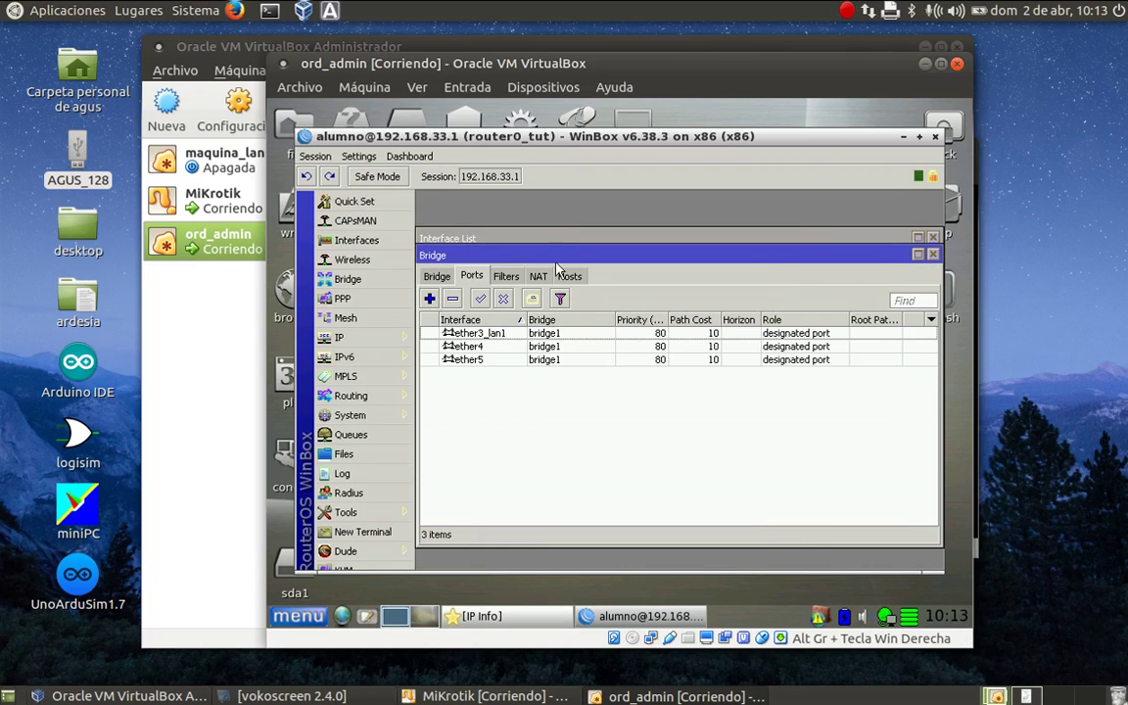
- Examine bridge1 and its member ports in the interface list, and close the Bridge window
{"action": "left_click", "coordinate": [488, 238]}
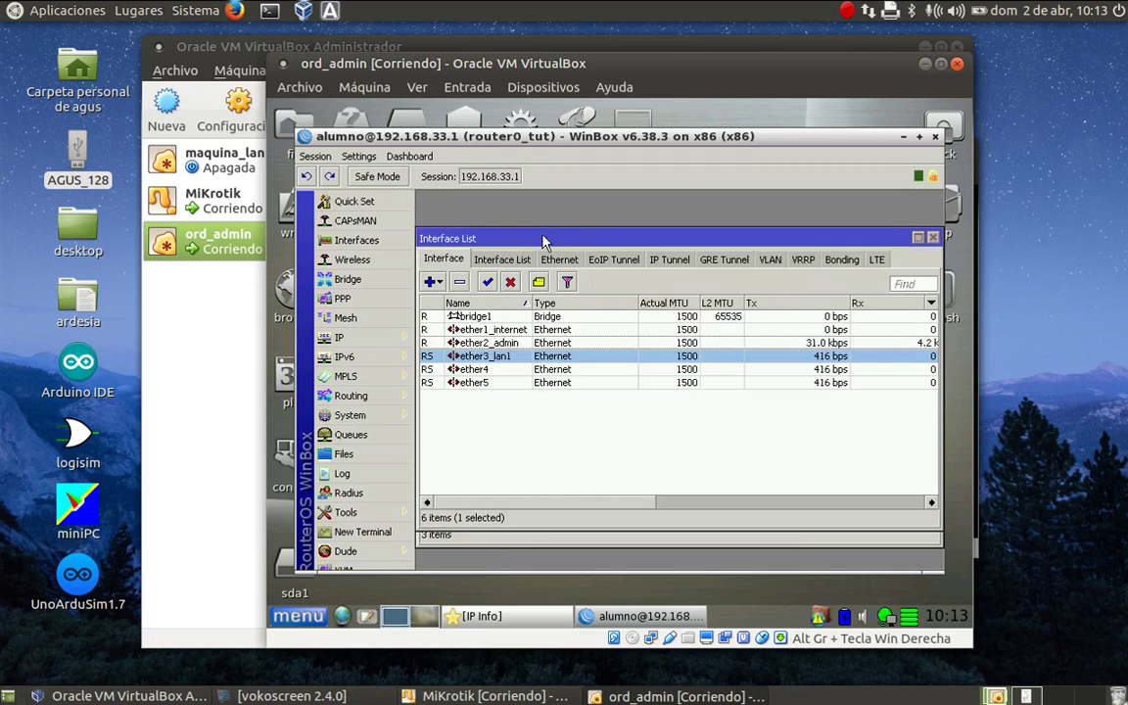
{"action": "left_click", "coordinate": [478, 318]}
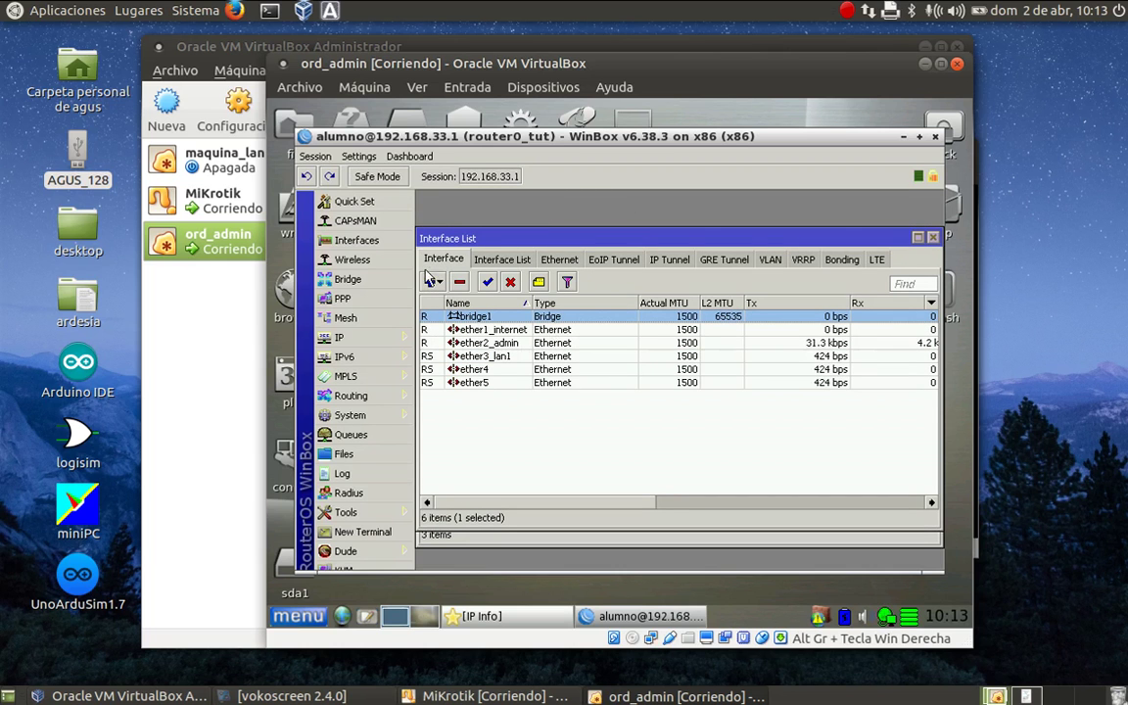
{"action": "left_click_drag", "start_coordinate": [562, 234], "coordinate": [579, 286]}
{"action": "left_click", "coordinate": [548, 254]}
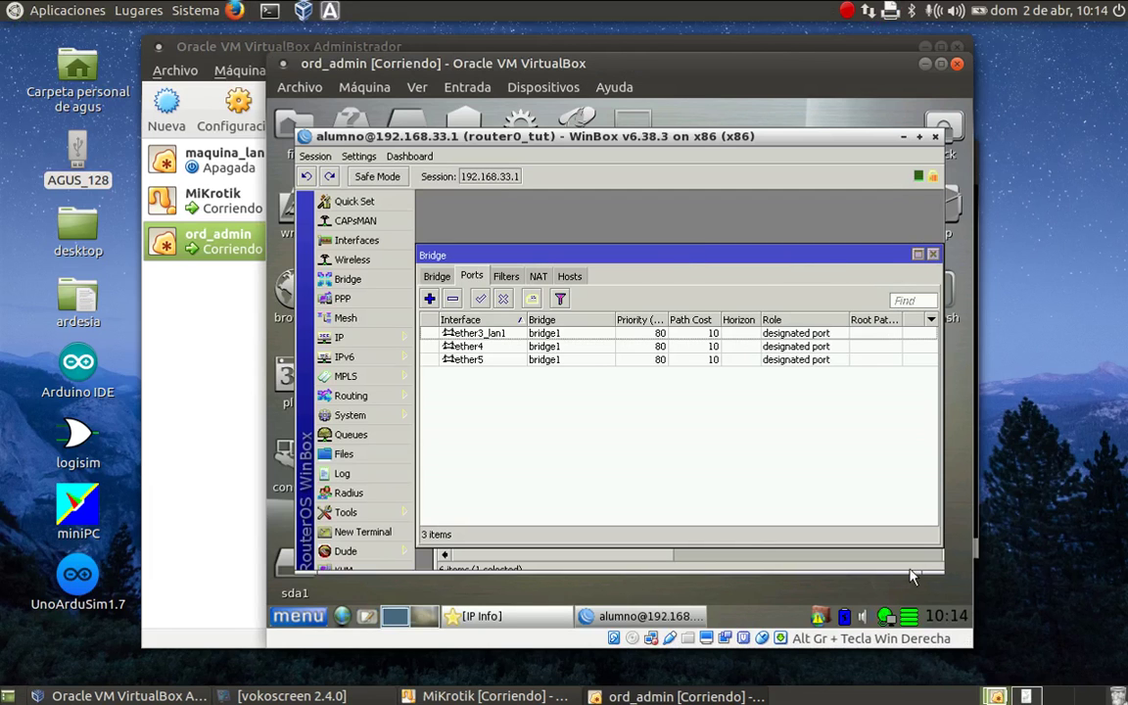
{"action": "left_click", "coordinate": [934, 254]}
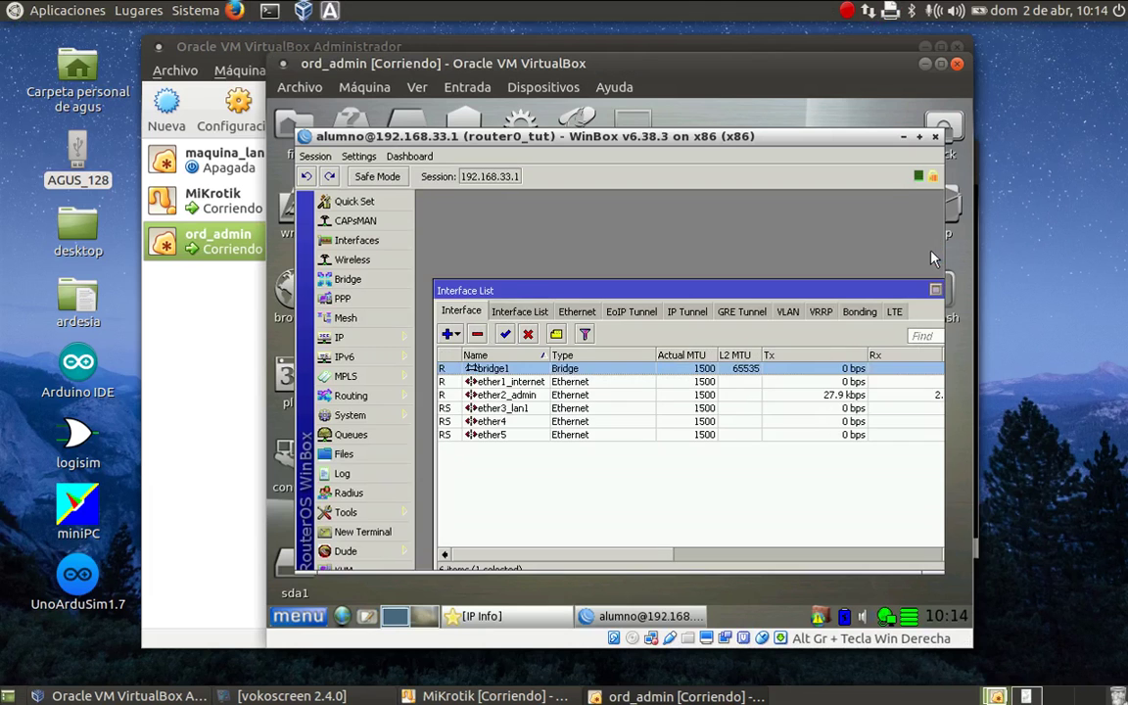
{"action": "left_click_drag", "start_coordinate": [898, 291], "coordinate": [823, 266]}
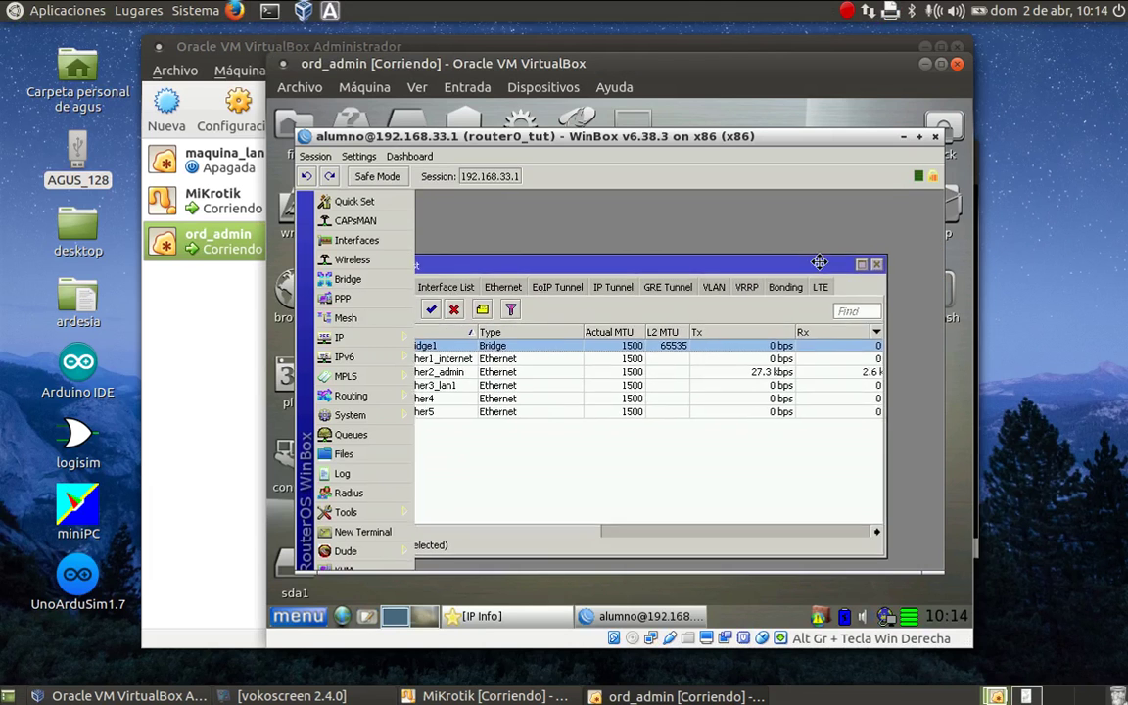
- Close the interface list and start the DHCP server setup with bridge1 as the server interface
{"action": "left_click", "coordinate": [876, 263]}
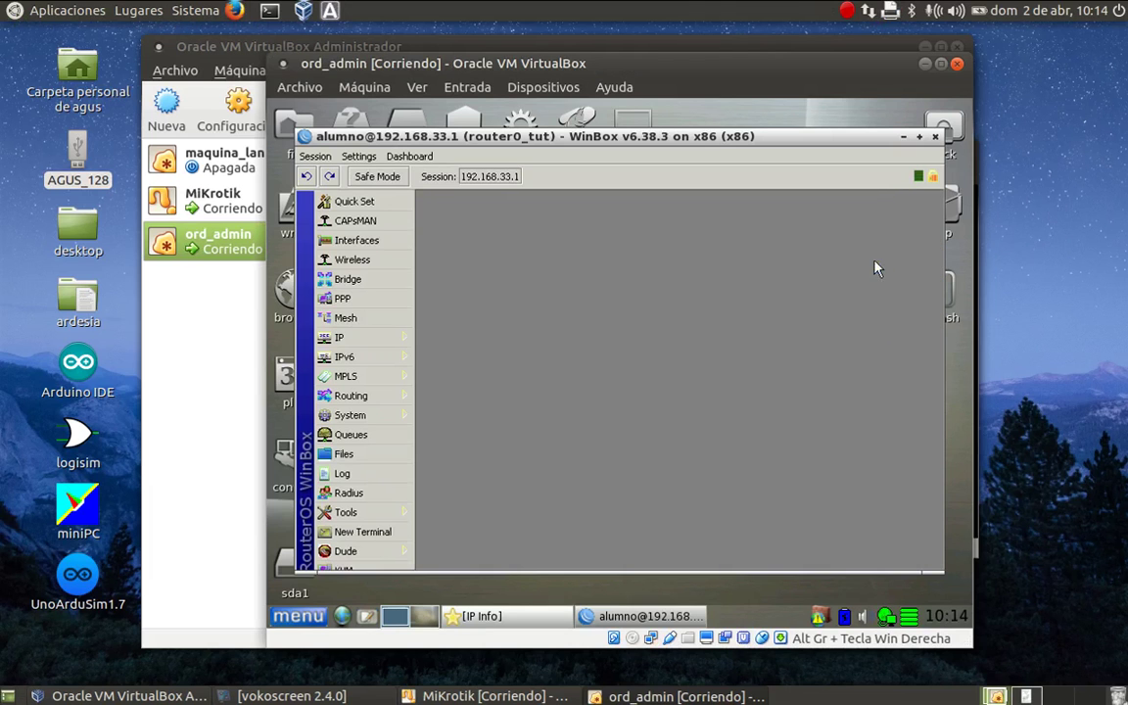
{"action": "left_click", "coordinate": [336, 339]}
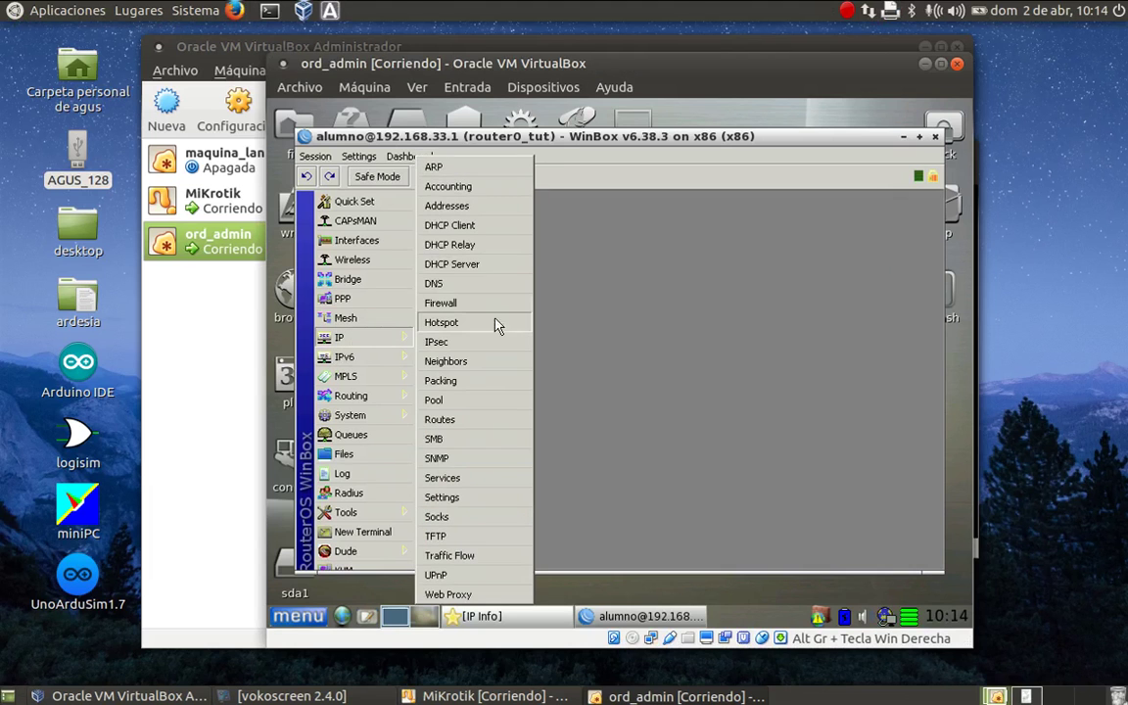
{"action": "left_click", "coordinate": [475, 273]}
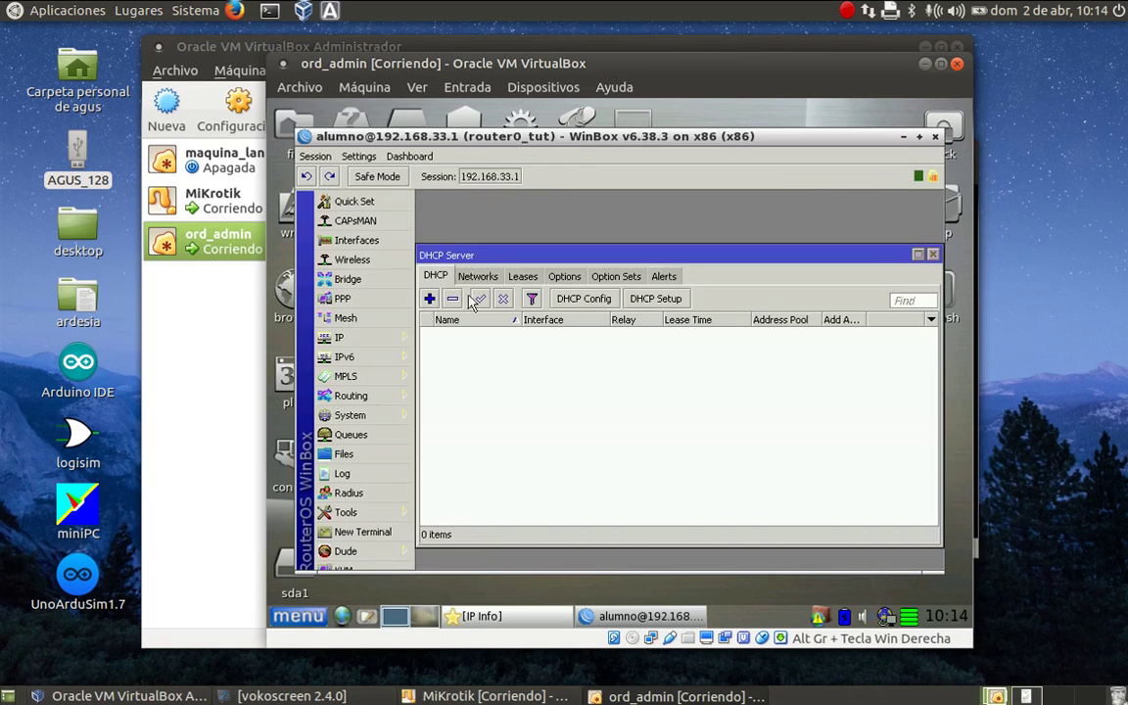
{"action": "left_click", "coordinate": [663, 300]}
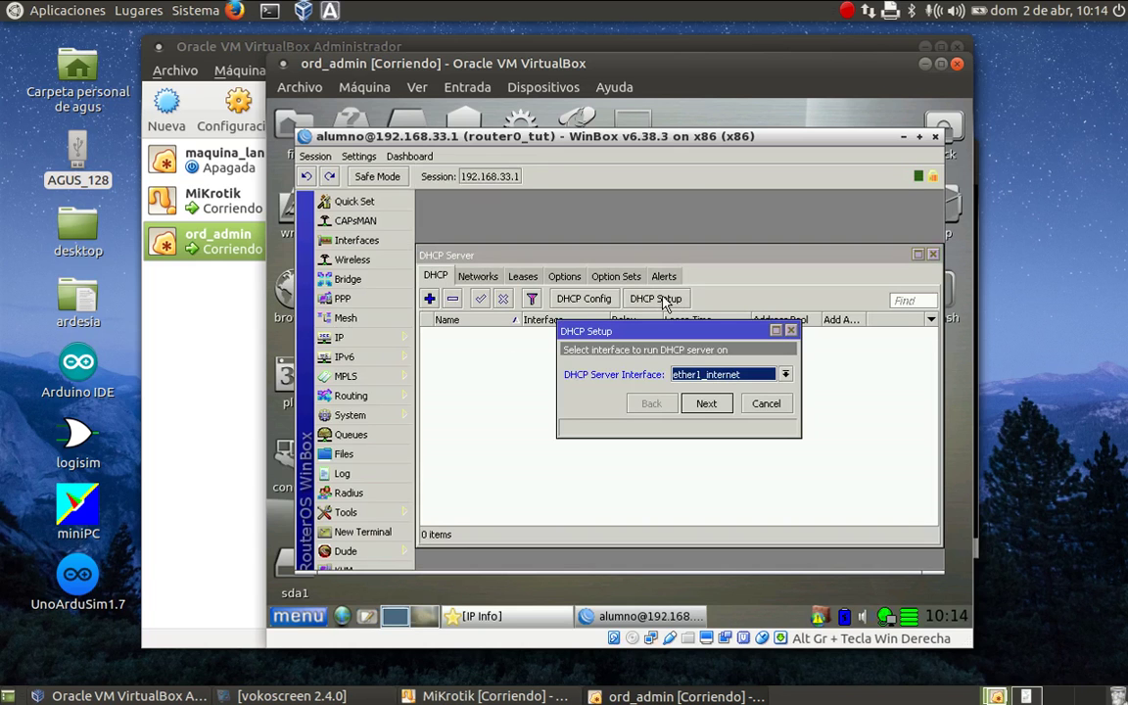
{"action": "left_click", "coordinate": [786, 374]}
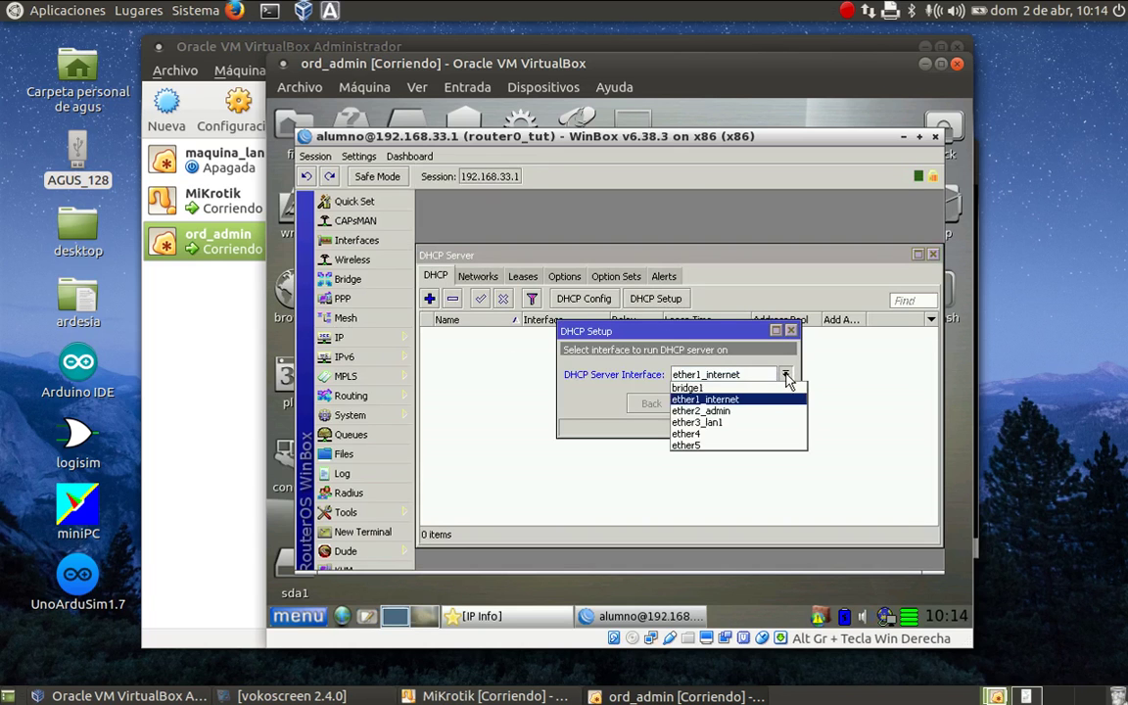
{"action": "left_click", "coordinate": [726, 390]}
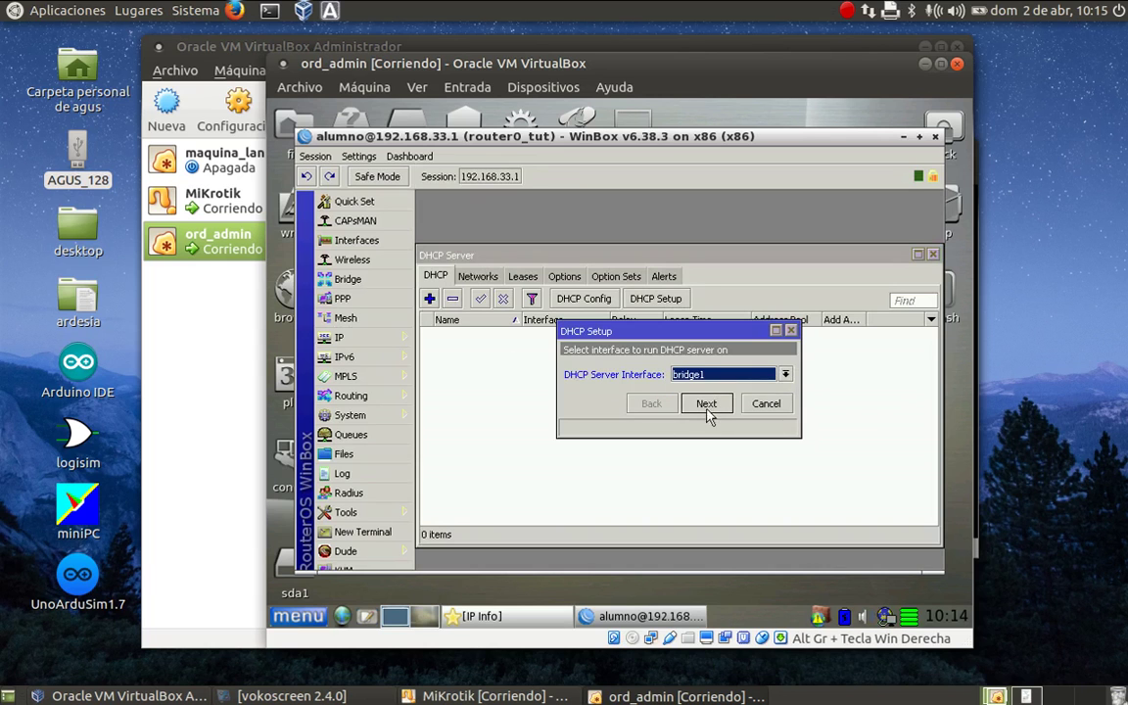
{"action": "left_click", "coordinate": [708, 406]}
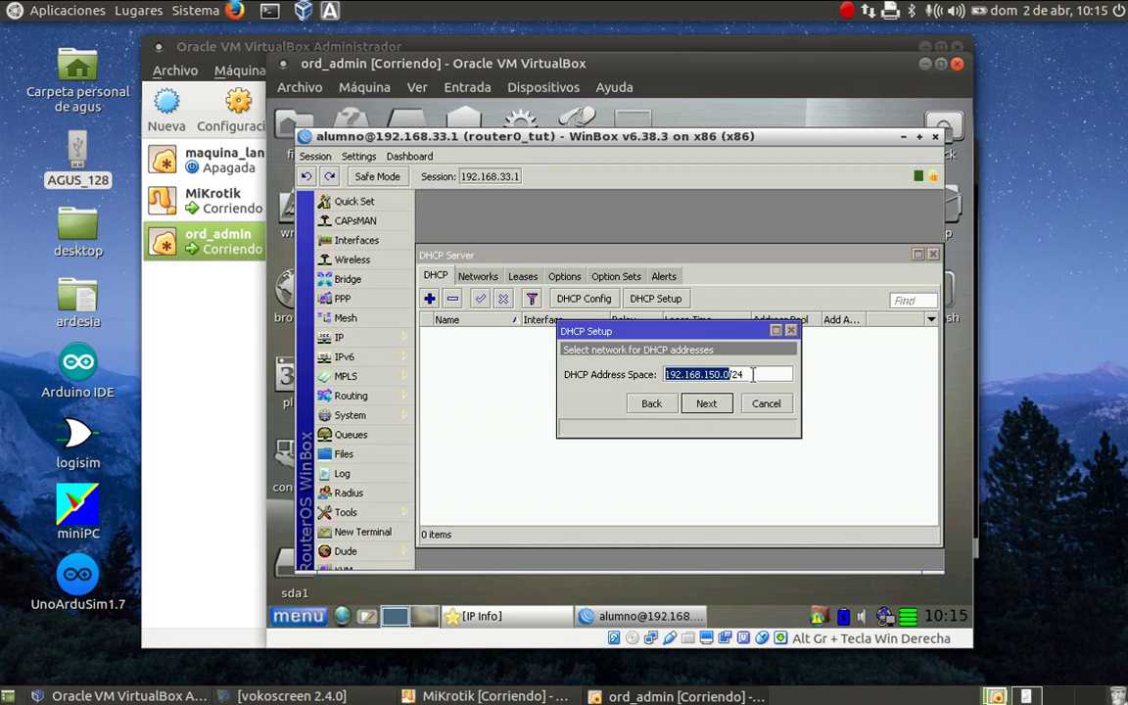
- Accept 192.168.150.0/24 as the DHCP address space and 192.168.150.1 as the network gateway
{"action": "mouse_move", "coordinate": [754, 375]}
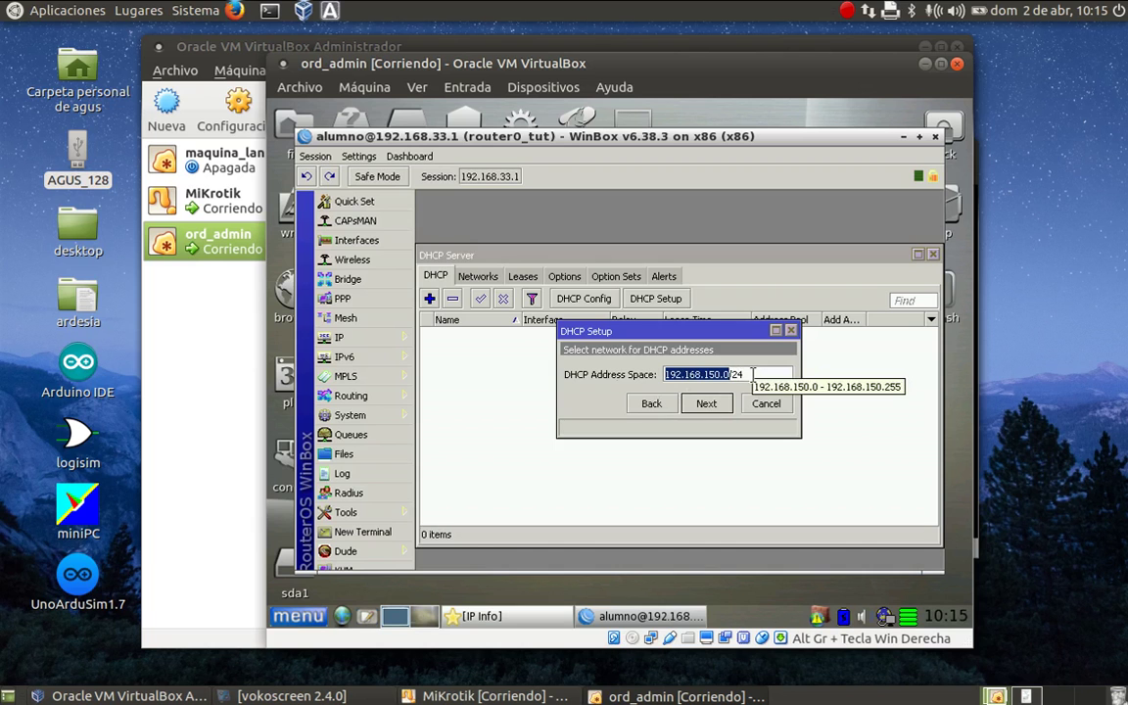
{"action": "left_click", "coordinate": [718, 405]}
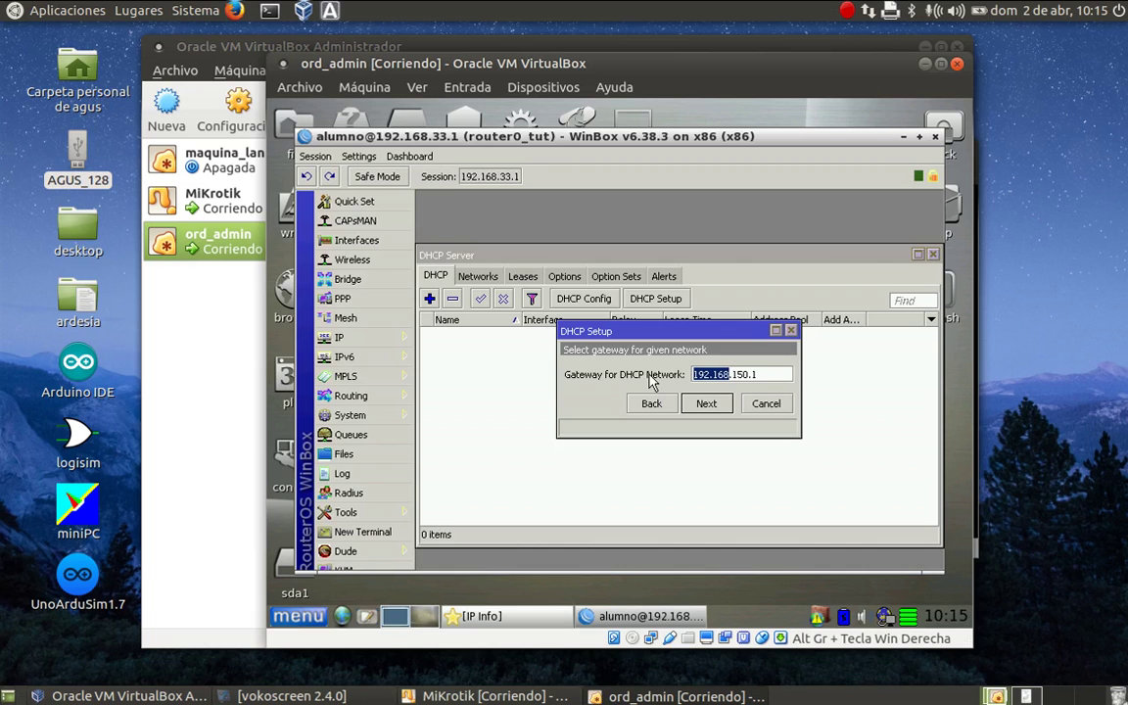
{"action": "left_click", "coordinate": [711, 405]}
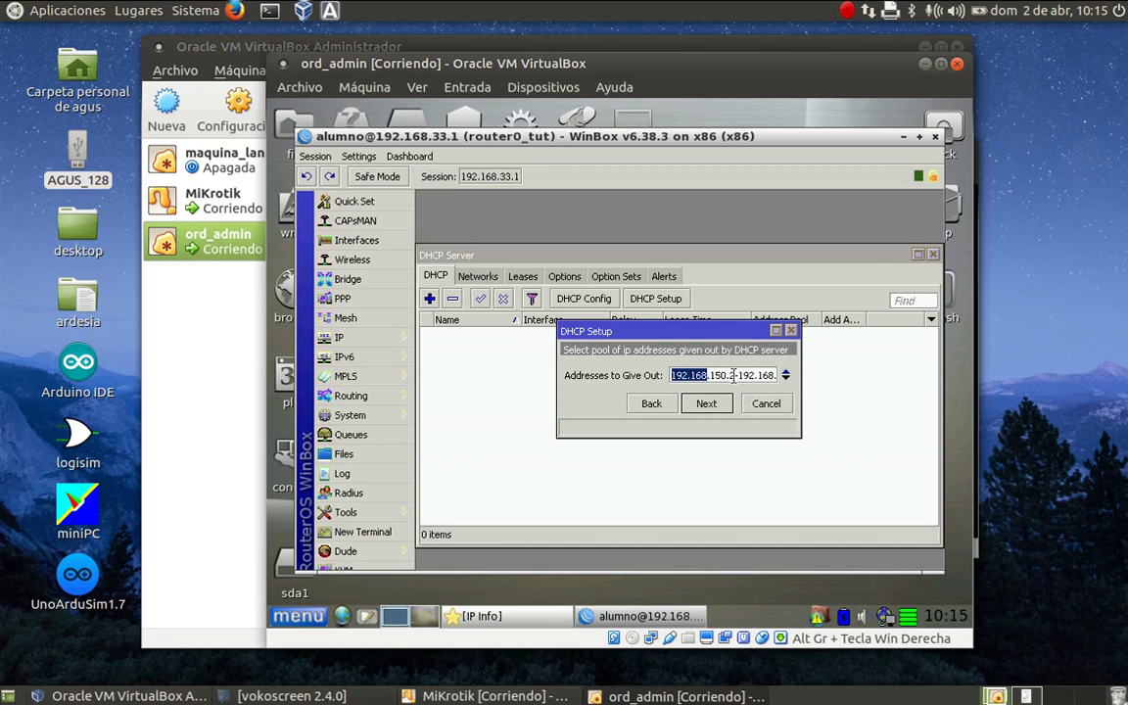
- Set the pool of addresses to give out to 192.168.150.20-192.168.150.254
{"action": "left_click", "coordinate": [731, 375]}
{"action": "type", "text": "2"}
{"action": "key", "text": "End"}
{"action": "type", "text": "150.254"}
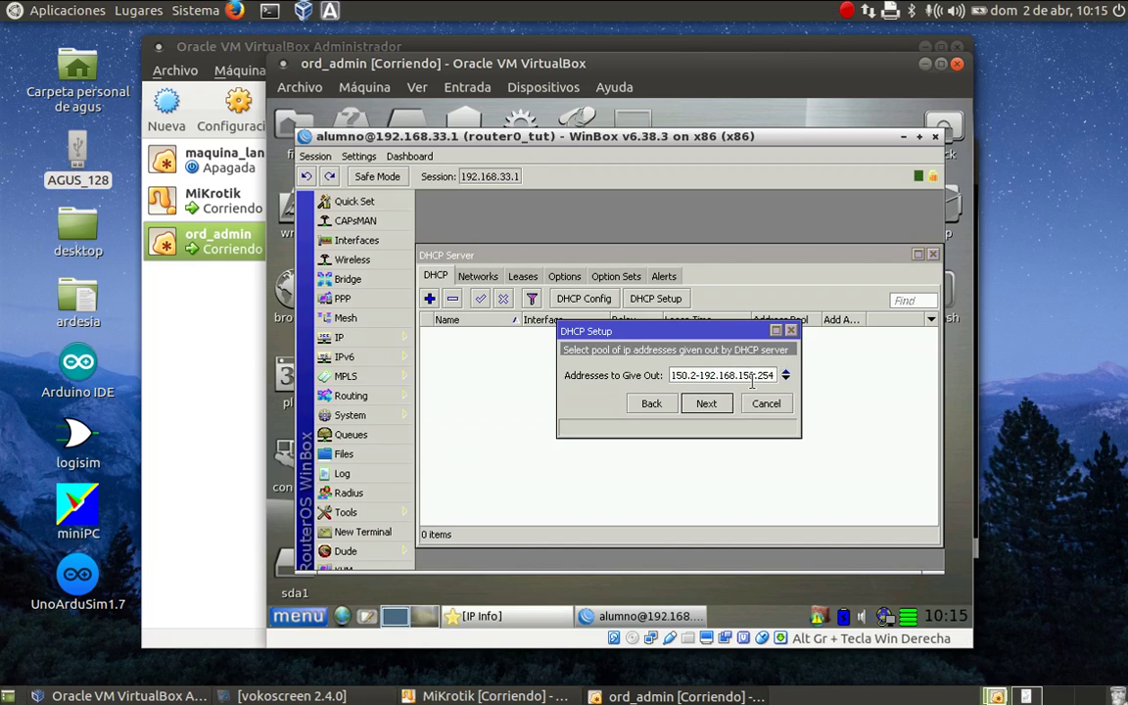
{"action": "key", "text": "Left"}
{"action": "key", "text": "Left"}
{"action": "key", "text": "Left"}
{"action": "key", "text": "Left"}
{"action": "key", "text": "Left"}
{"action": "key", "text": "Left"}
{"action": "key", "text": "Left"}
{"action": "key", "text": "Left"}
{"action": "key", "text": "Left"}
{"action": "key", "text": "Left"}
{"action": "key", "text": "Left"}
{"action": "key", "text": "Left"}
{"action": "key", "text": "Left"}
{"action": "key", "text": "Left"}
{"action": "key", "text": "Left"}
{"action": "key", "text": "Left"}
{"action": "type", "text": "0"}
{"action": "left_click", "coordinate": [721, 410]}
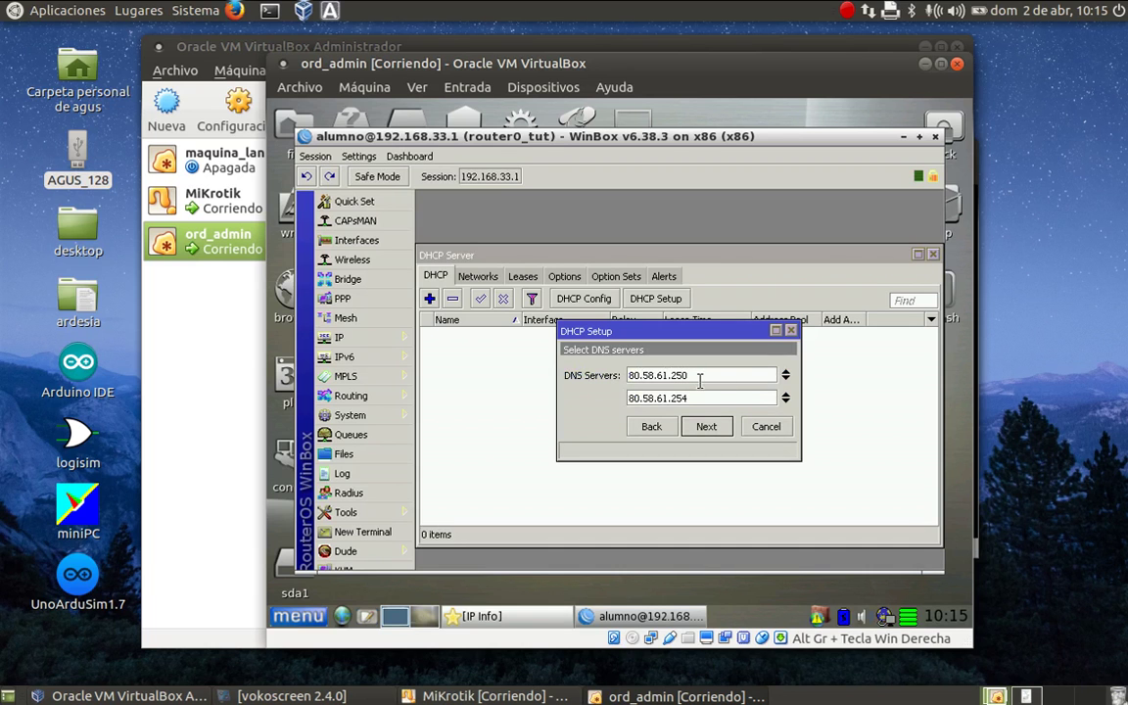
- Keep DNS servers 80.58.61.250 and 80.58.61.254, and complete the DHCP setup with a lease time of 03:00:00
{"action": "left_click", "coordinate": [707, 428]}
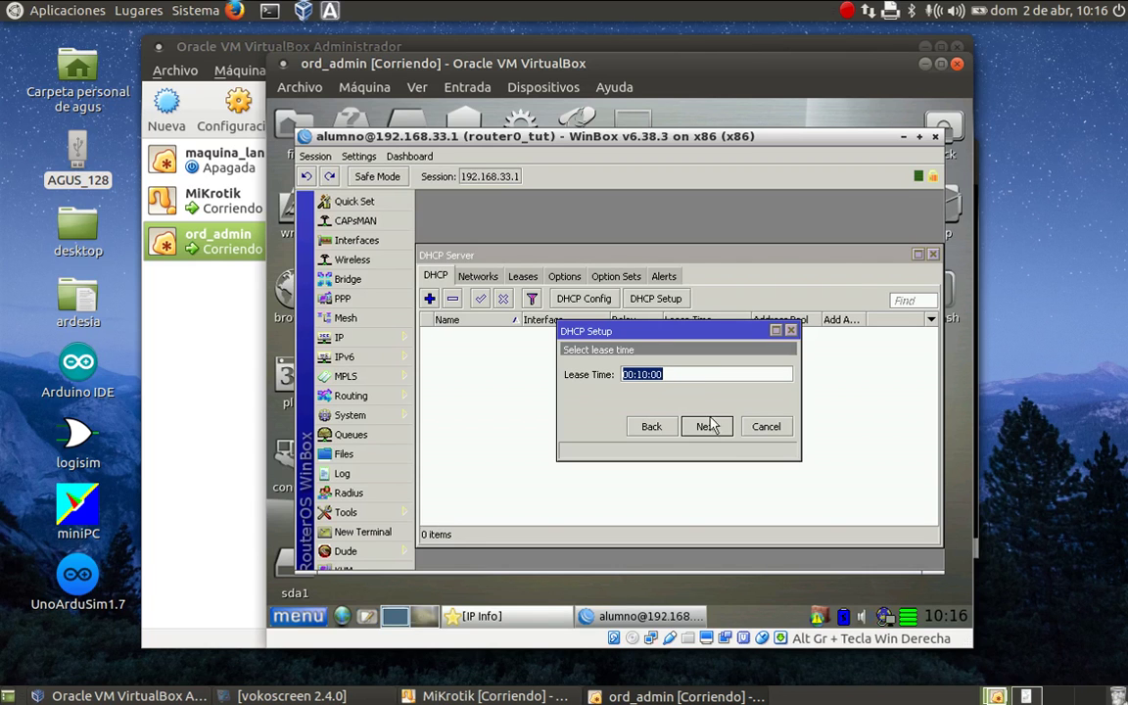
{"action": "left_click", "coordinate": [648, 376]}
{"action": "key", "text": "BackSpace"}
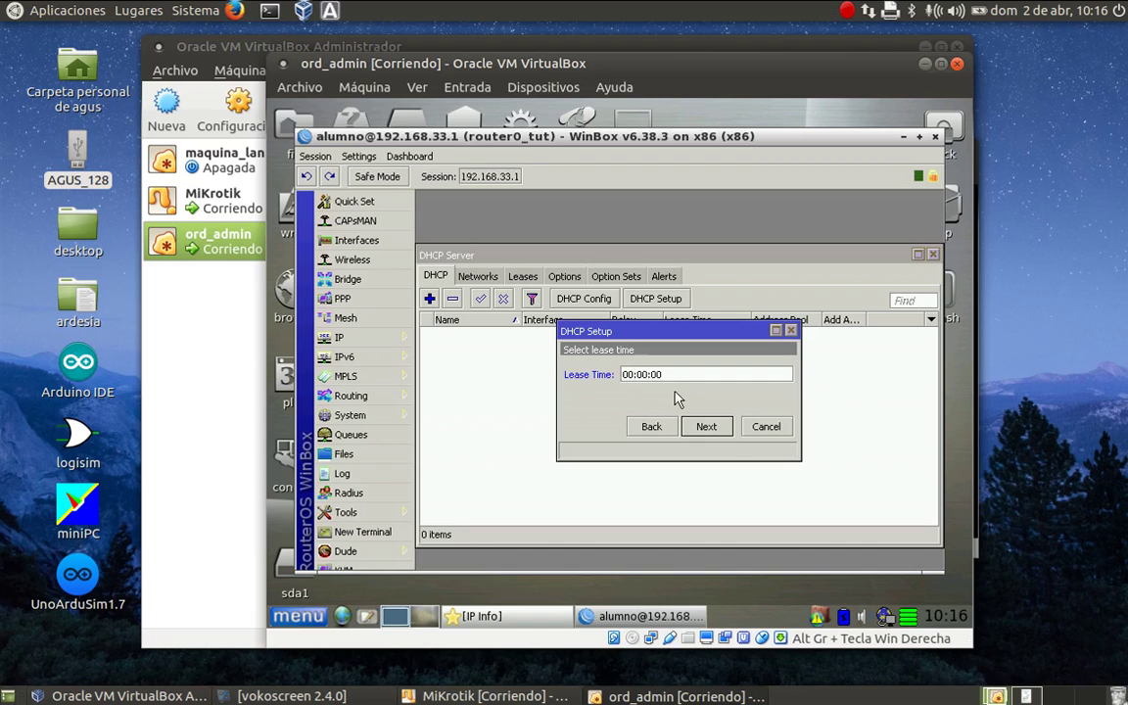
{"action": "key", "text": "BackSpace"}
{"action": "type", "text": "3"}
{"action": "left_click", "coordinate": [706, 426]}
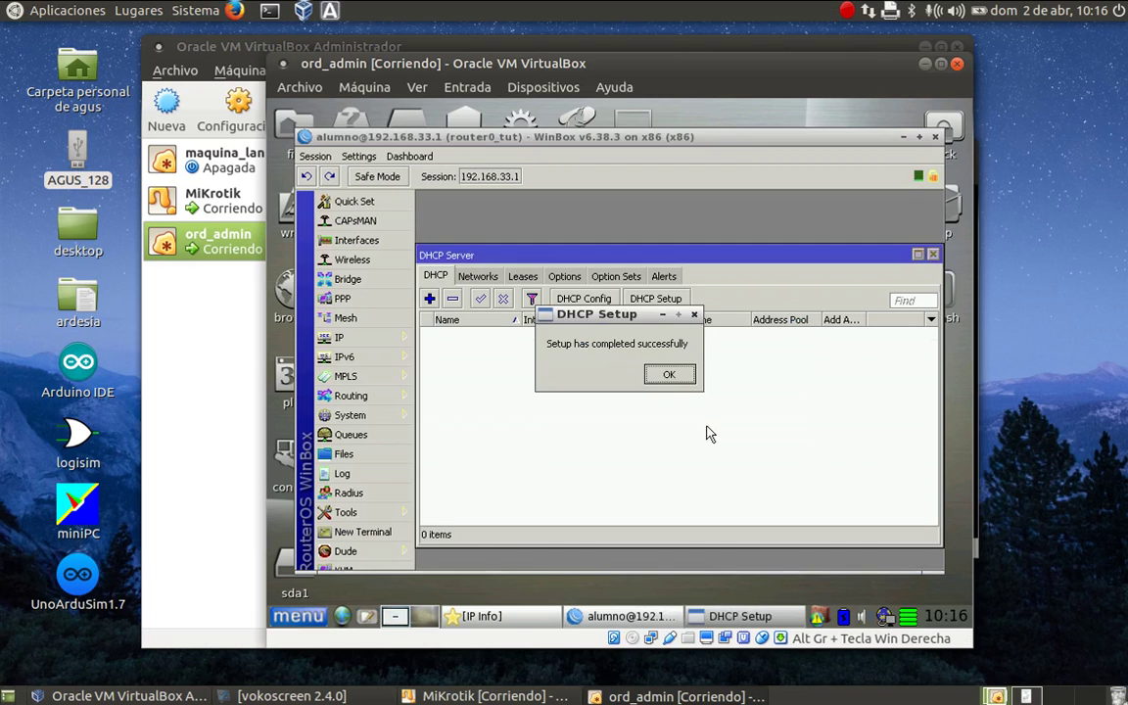
{"action": "left_click", "coordinate": [669, 375]}
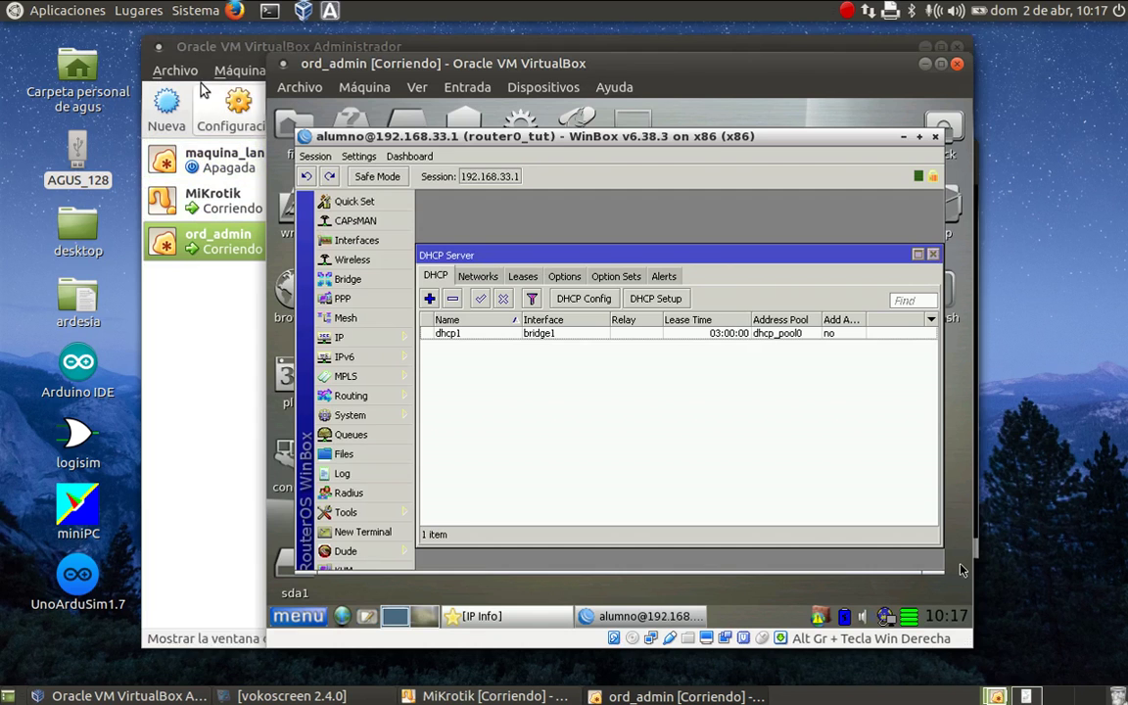
- Switch to the VirtualBox Manager and select the maquina_lan1 virtual machine
{"action": "left_click", "coordinate": [208, 51]}
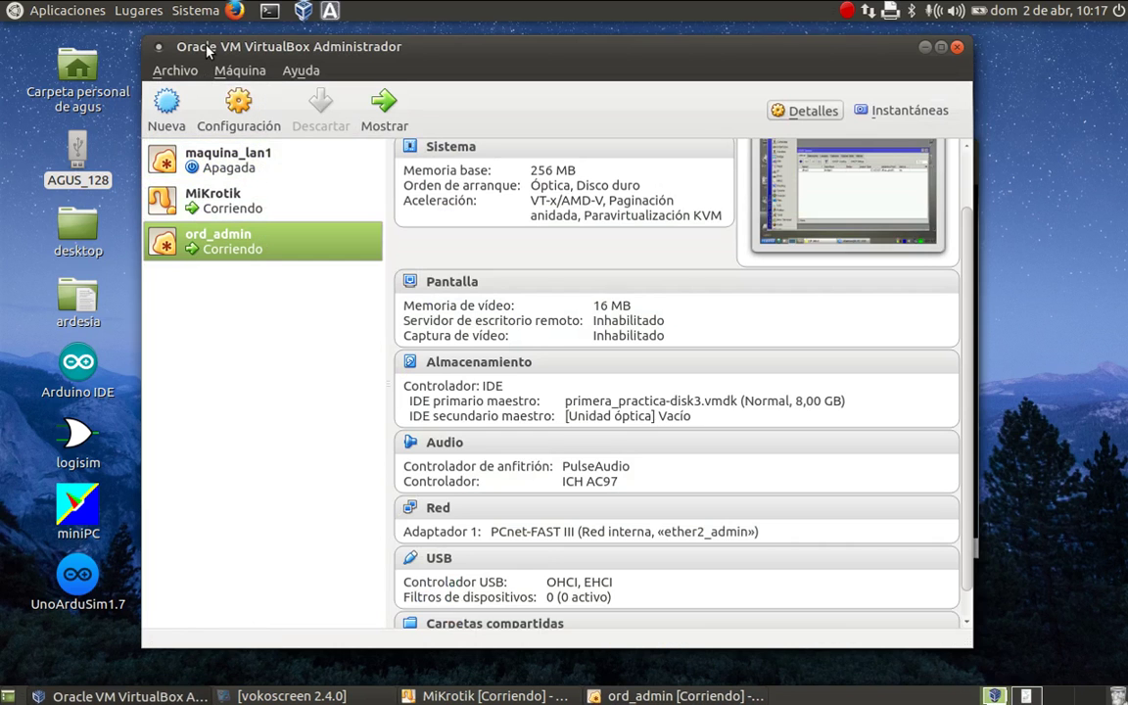
{"action": "left_click", "coordinate": [221, 157]}
{"action": "left_click", "coordinate": [380, 107]}
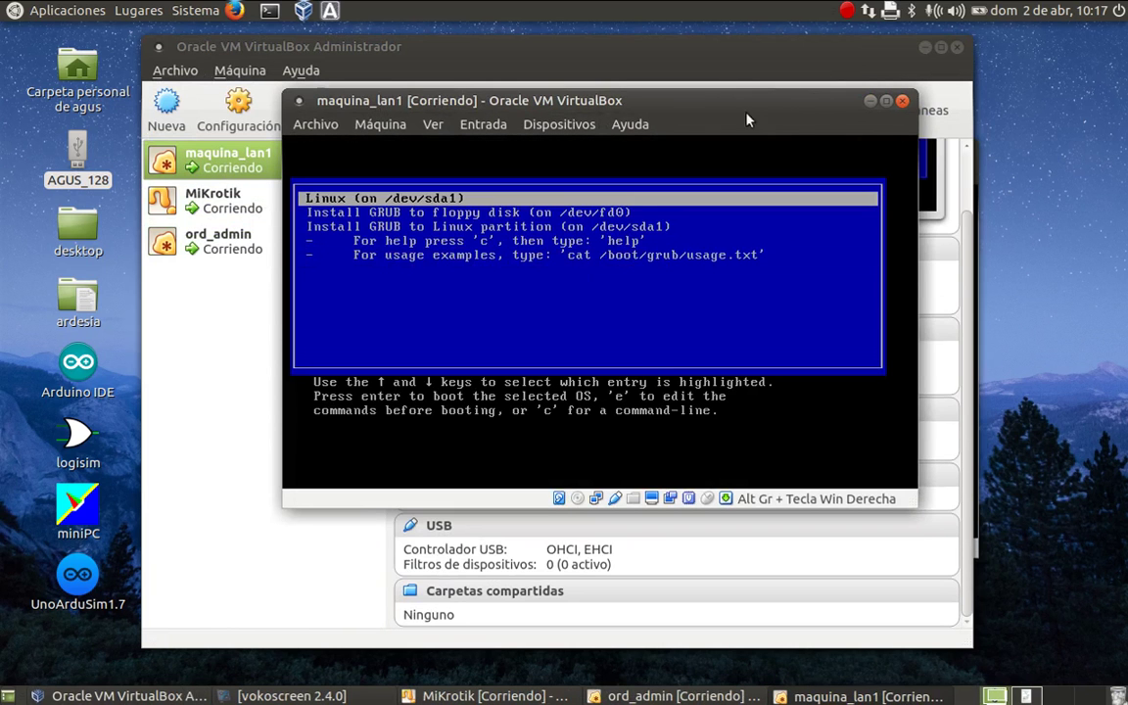
{"action": "left_click", "coordinate": [902, 101]}
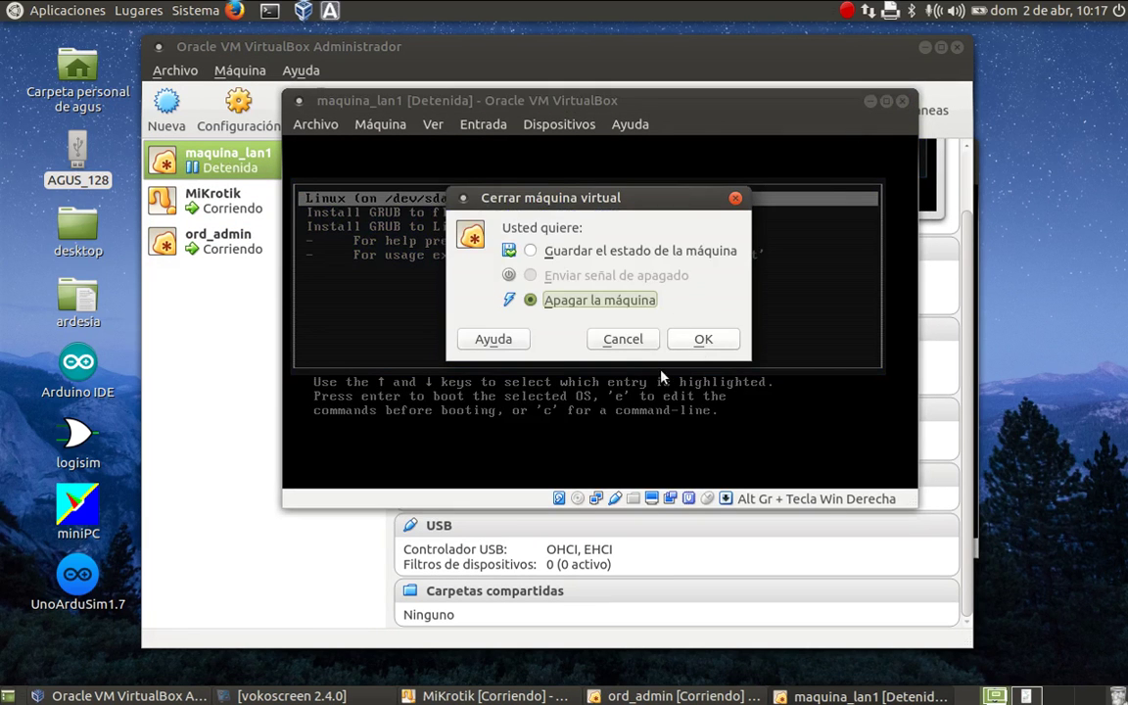
{"action": "left_click", "coordinate": [697, 340]}
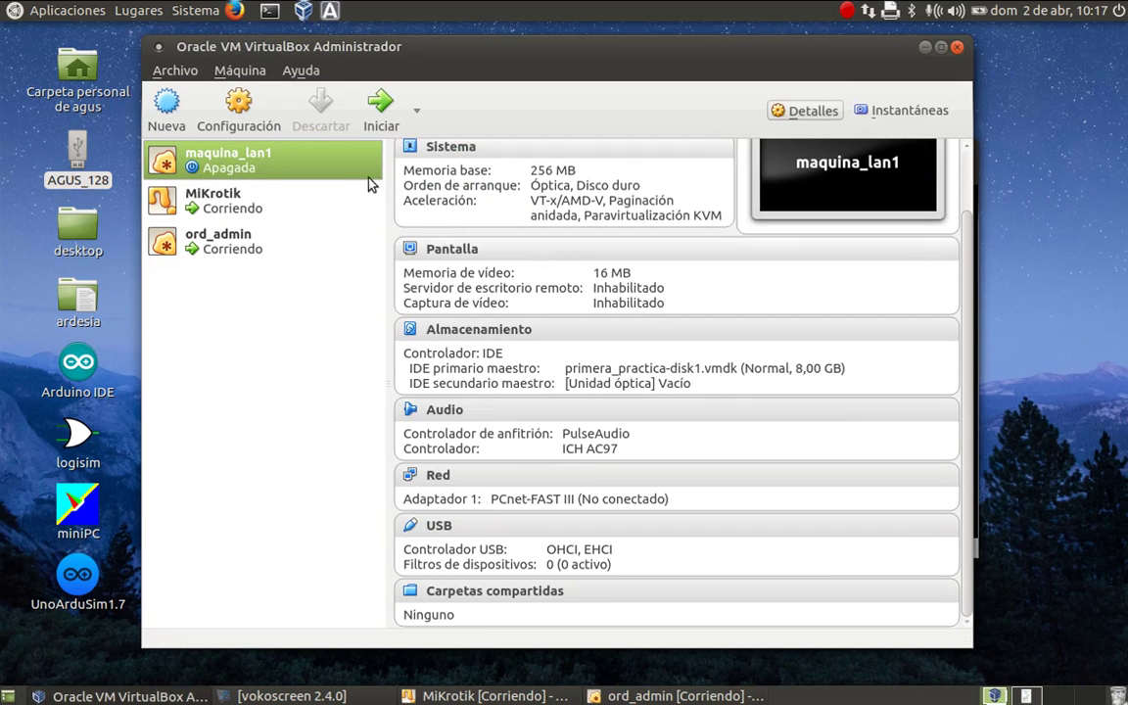
- Attach network adapter 1 of maquina_lan1 to the internal network ether3 and save the machine's settings
{"action": "left_click", "coordinate": [231, 114]}
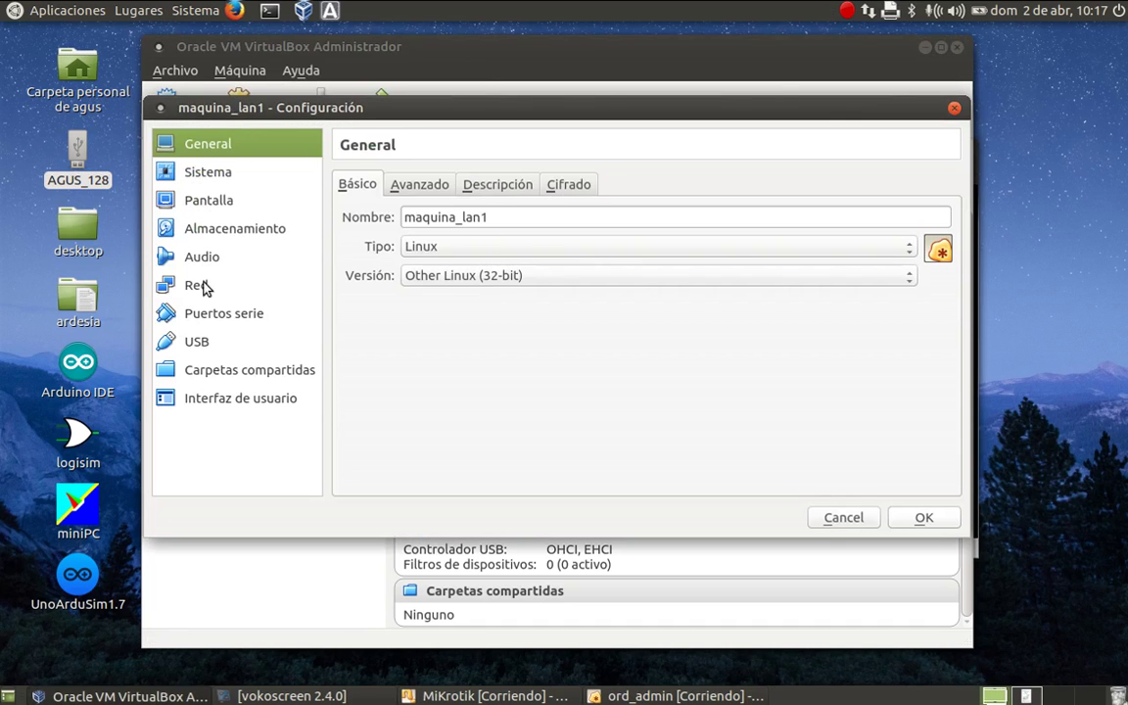
{"action": "left_click", "coordinate": [200, 285]}
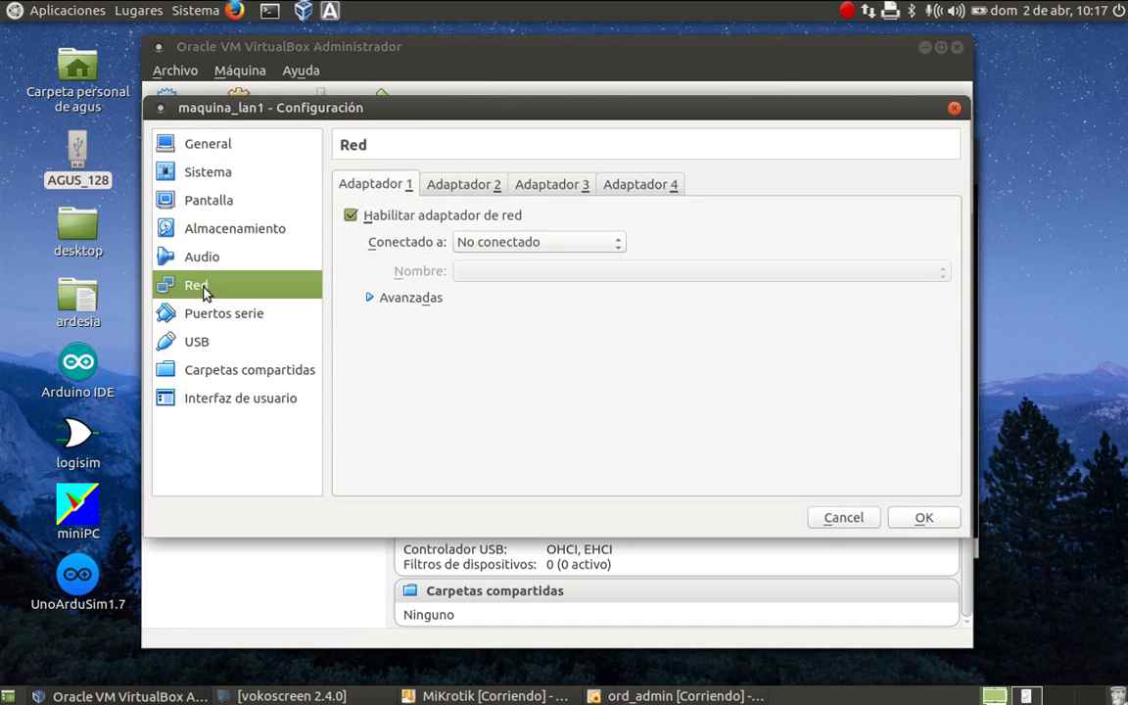
{"action": "left_click", "coordinate": [605, 246]}
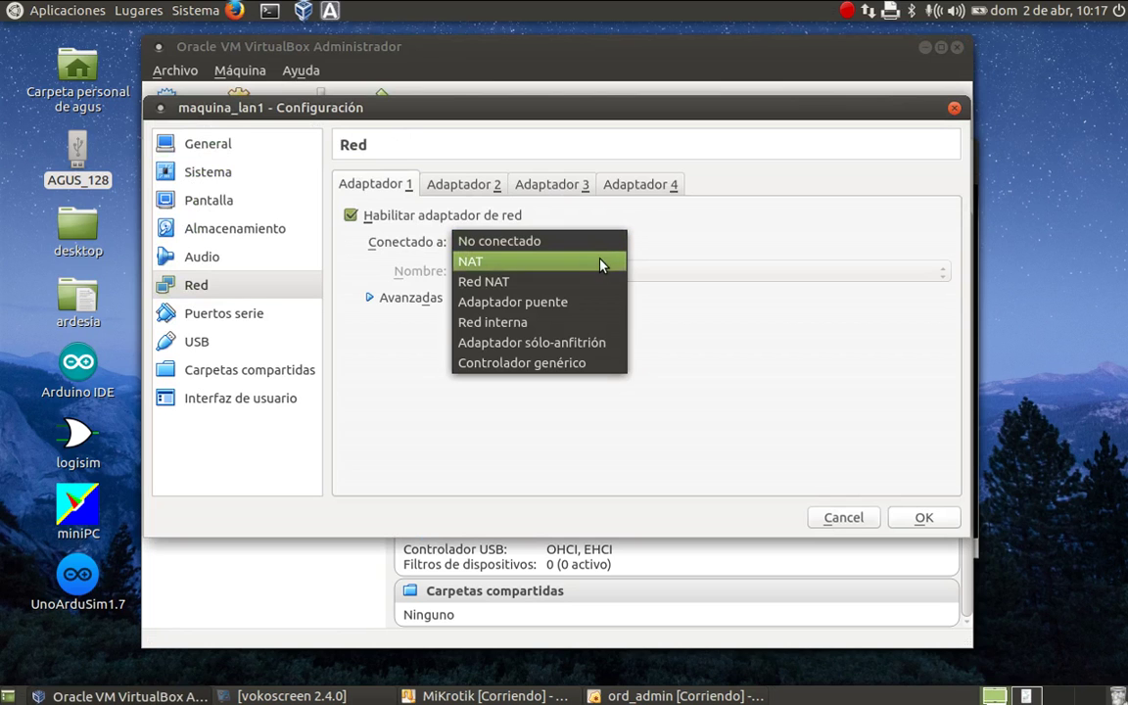
{"action": "left_click", "coordinate": [542, 323]}
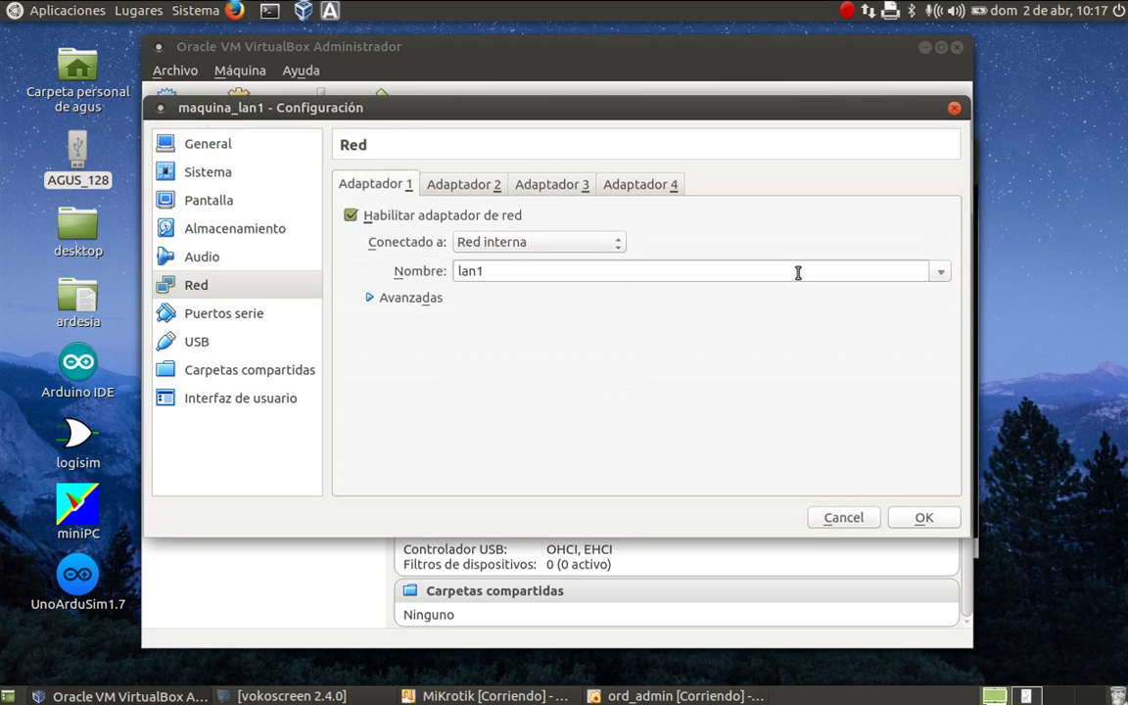
{"action": "left_click", "coordinate": [940, 271]}
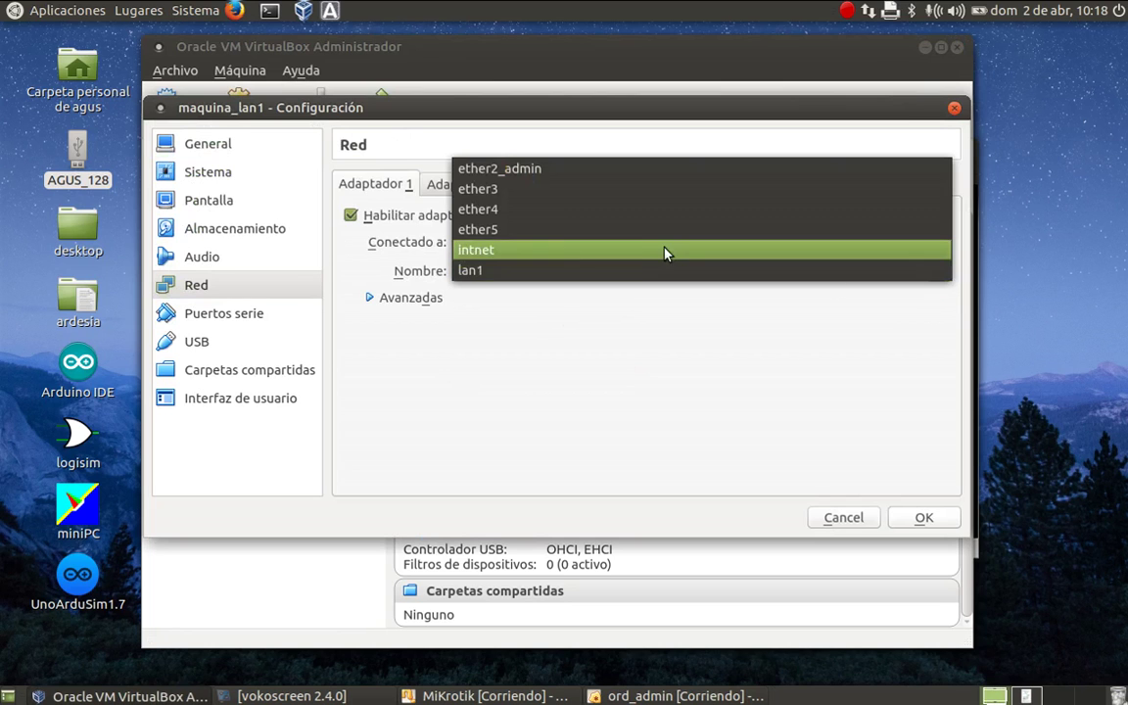
{"action": "left_click", "coordinate": [504, 189]}
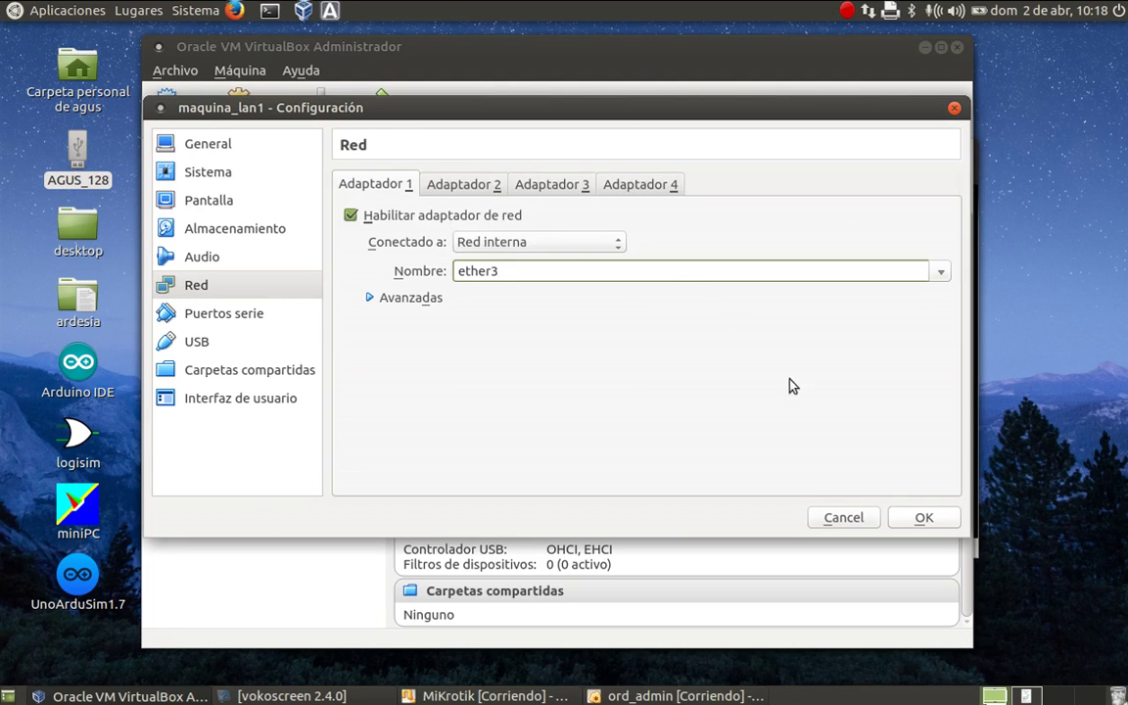
{"action": "left_click", "coordinate": [923, 518]}
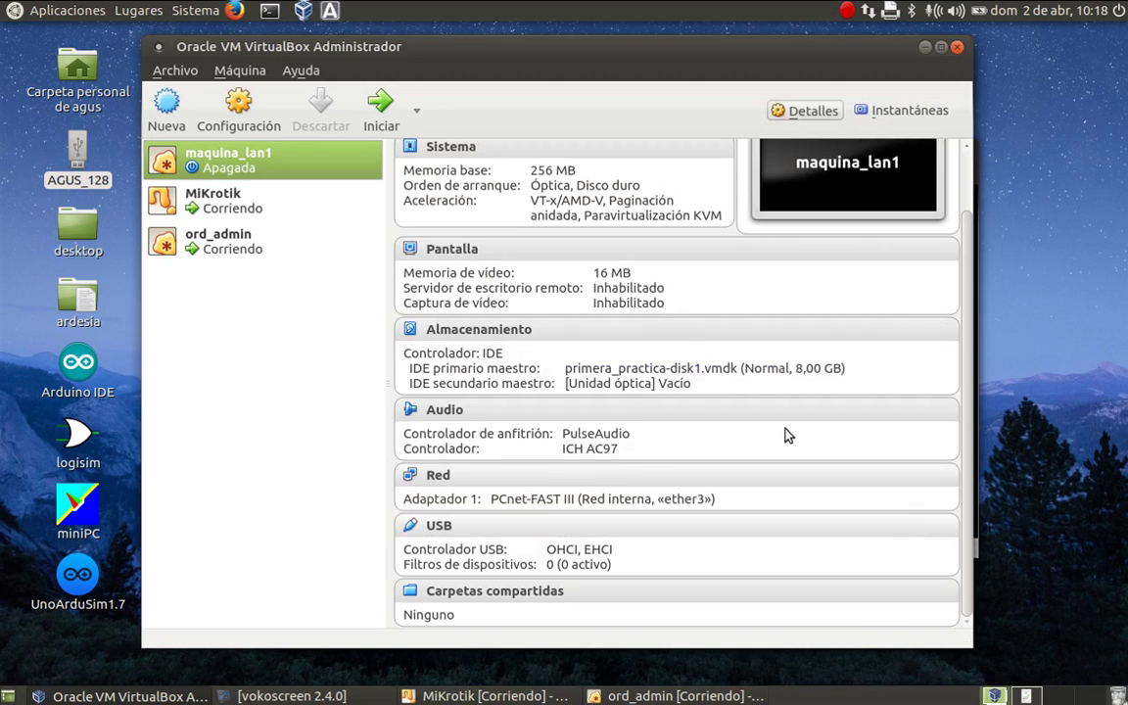
- Start the maquina_lan1 virtual machine and request its network status information
{"action": "left_click", "coordinate": [379, 106]}
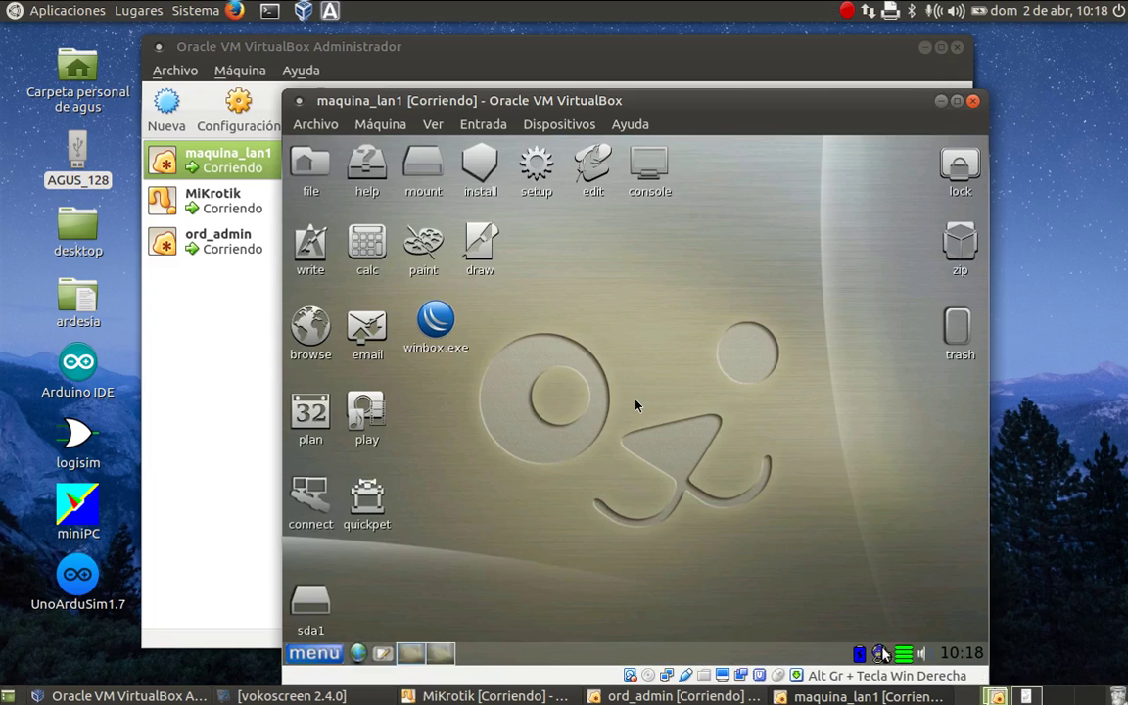
{"action": "mouse_move", "coordinate": [880, 652]}
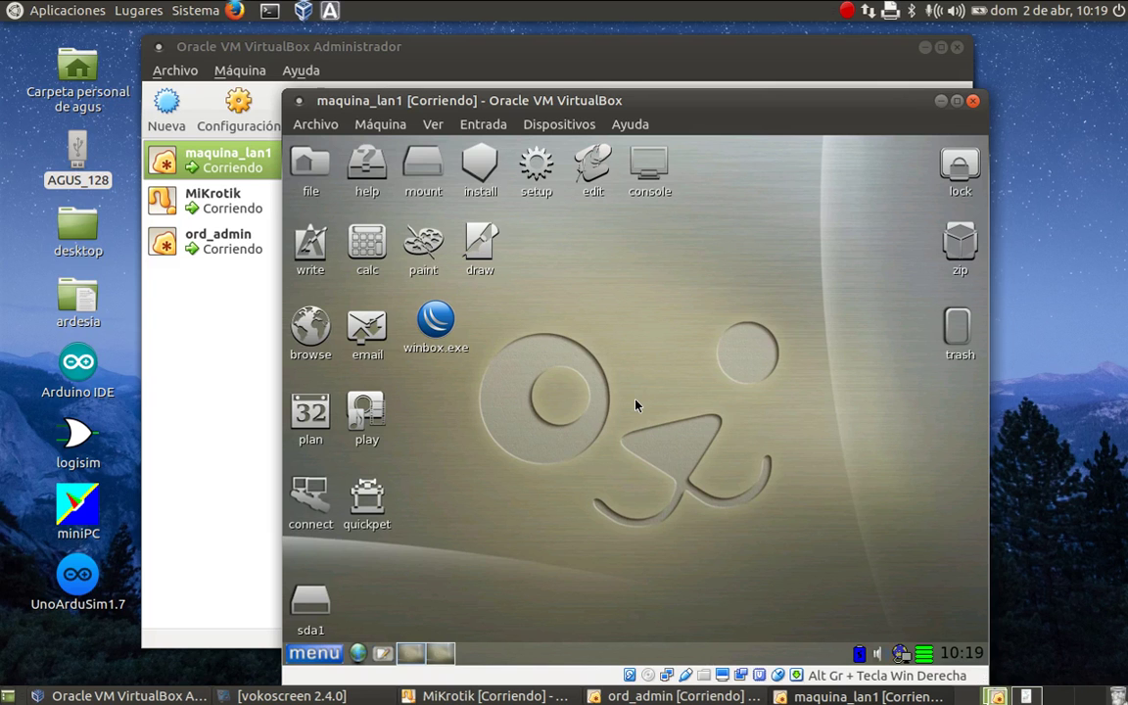
{"action": "right_click", "coordinate": [893, 651]}
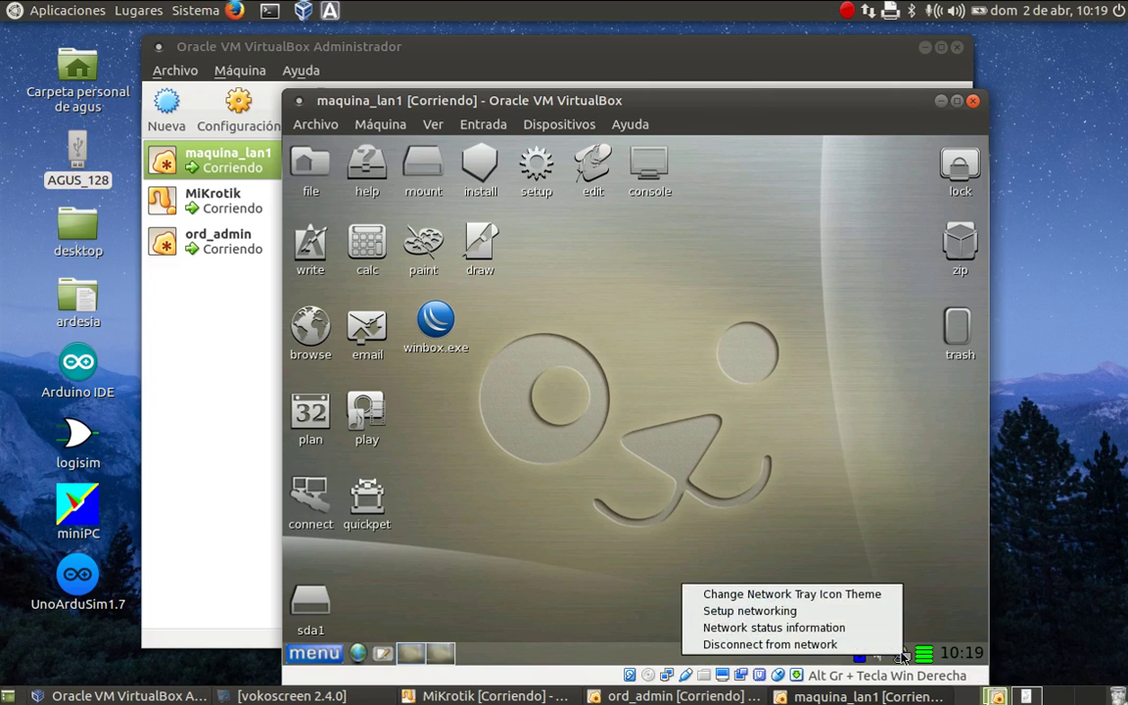
{"action": "left_click", "coordinate": [784, 629]}
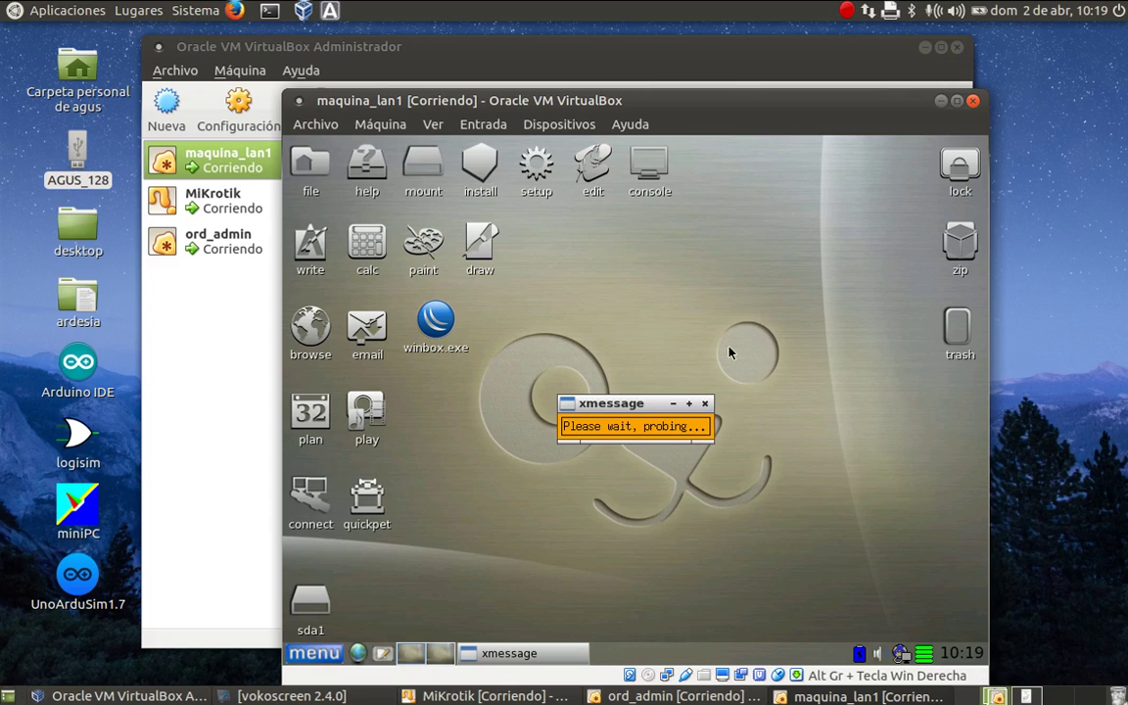
- Run ifconfig in a console on maquina_lan1 and check the IP address assigned to eth0
{"action": "left_click", "coordinate": [645, 164]}
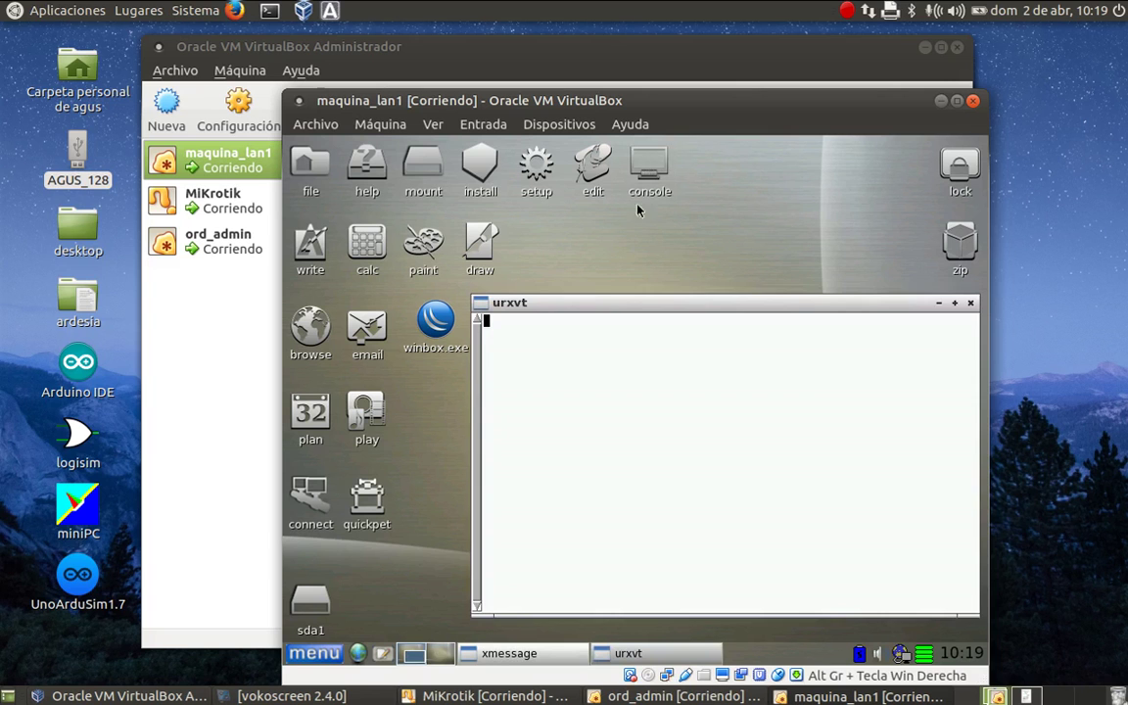
{"action": "left_click_drag", "start_coordinate": [583, 304], "coordinate": [553, 266]}
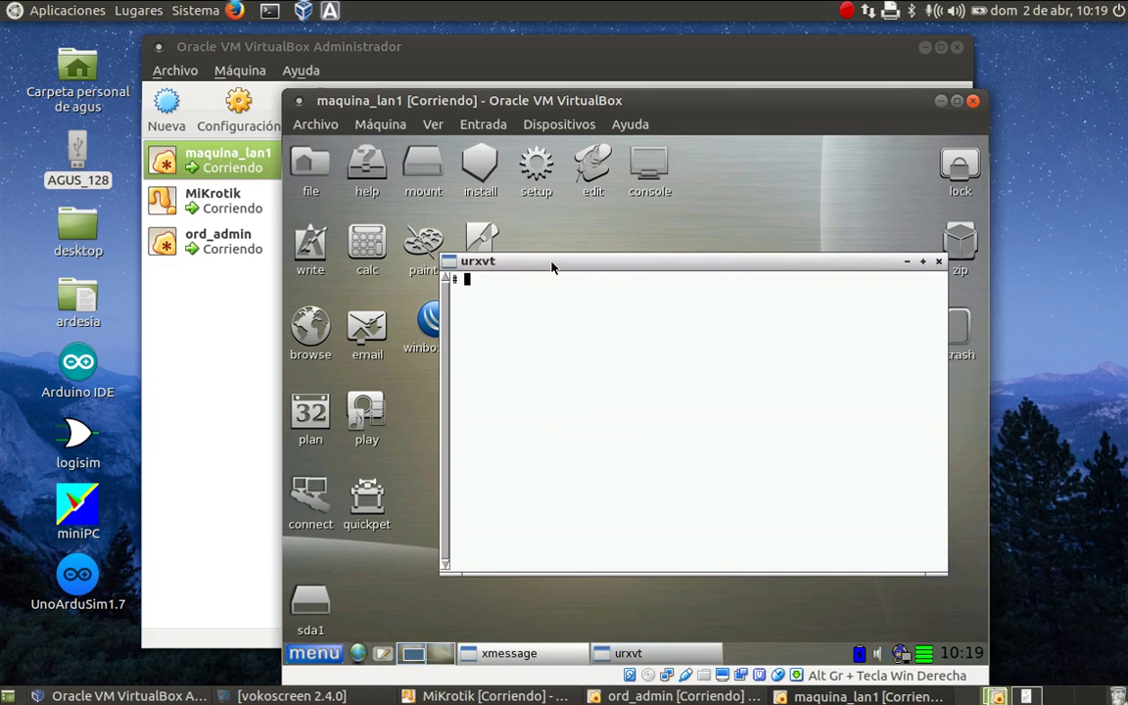
{"action": "type", "text": "ifconfig"}
{"action": "key", "text": "Return"}
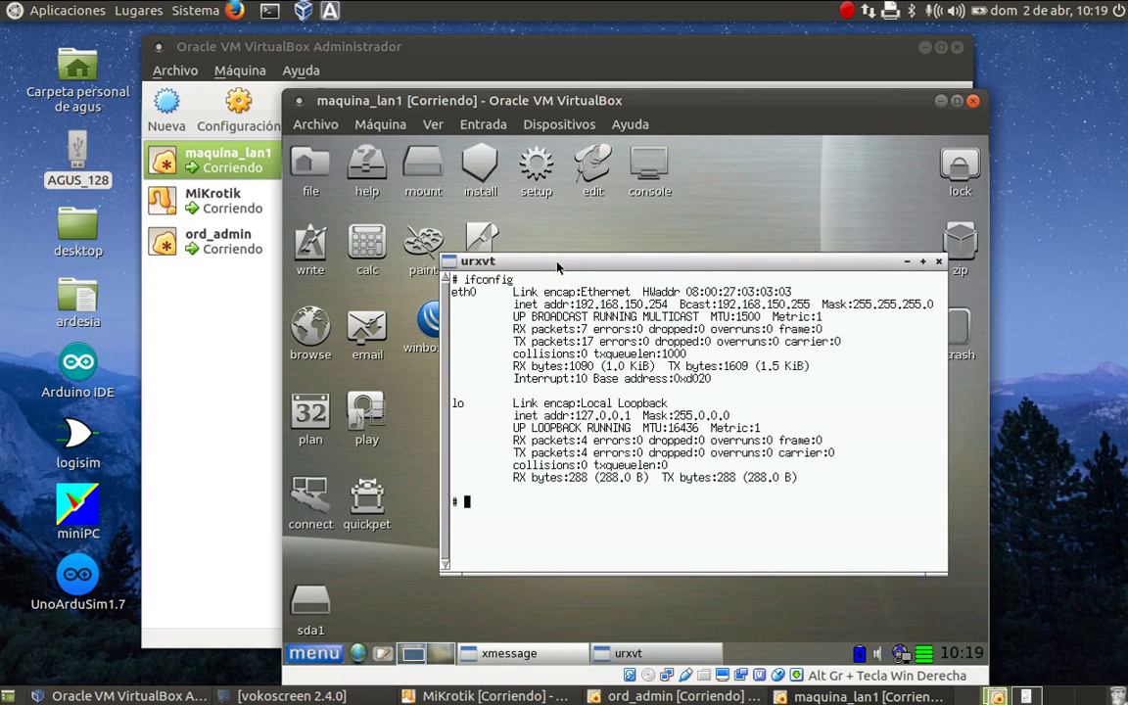
{"action": "left_click_drag", "start_coordinate": [576, 305], "coordinate": [673, 305]}
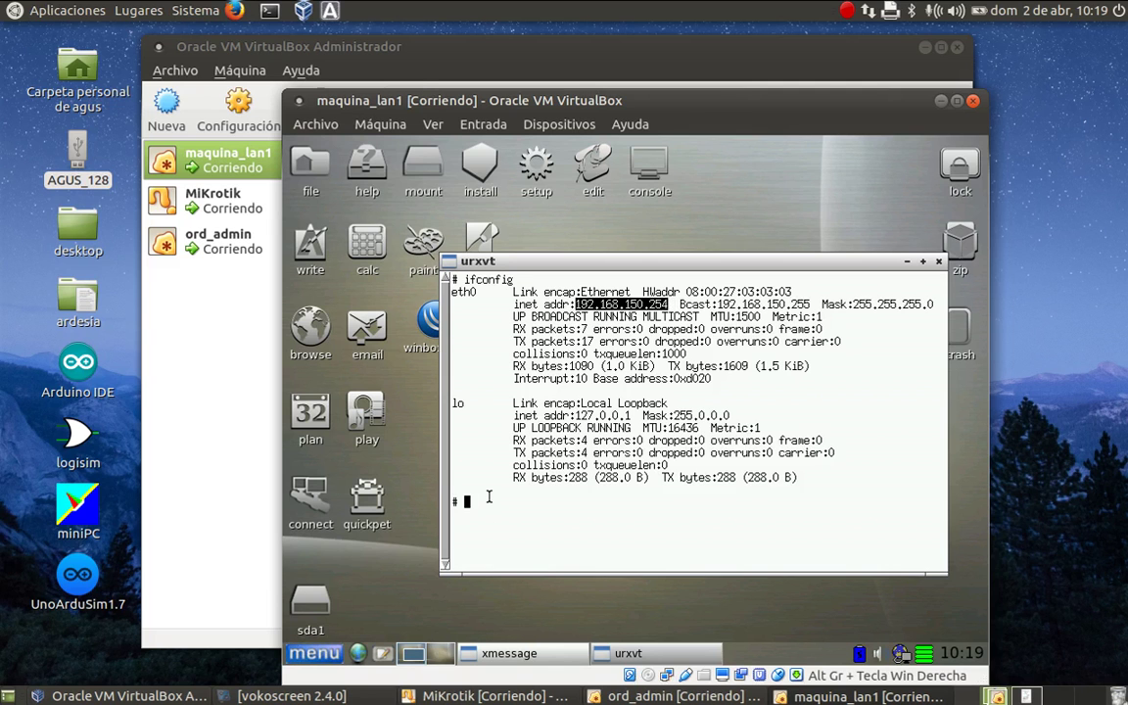
- Run route -n in the maquina_lan1 console and check the default gateway in the routing table
{"action": "left_click", "coordinate": [487, 498]}
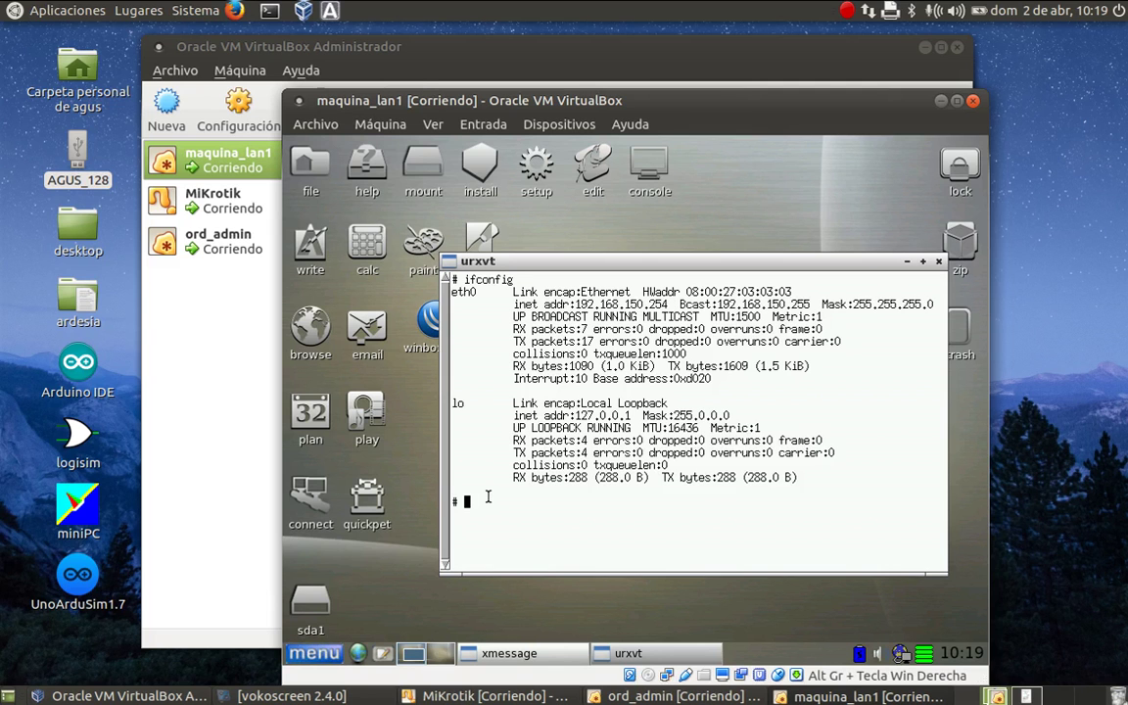
{"action": "type", "text": "route -n"}
{"action": "key", "text": "Return"}
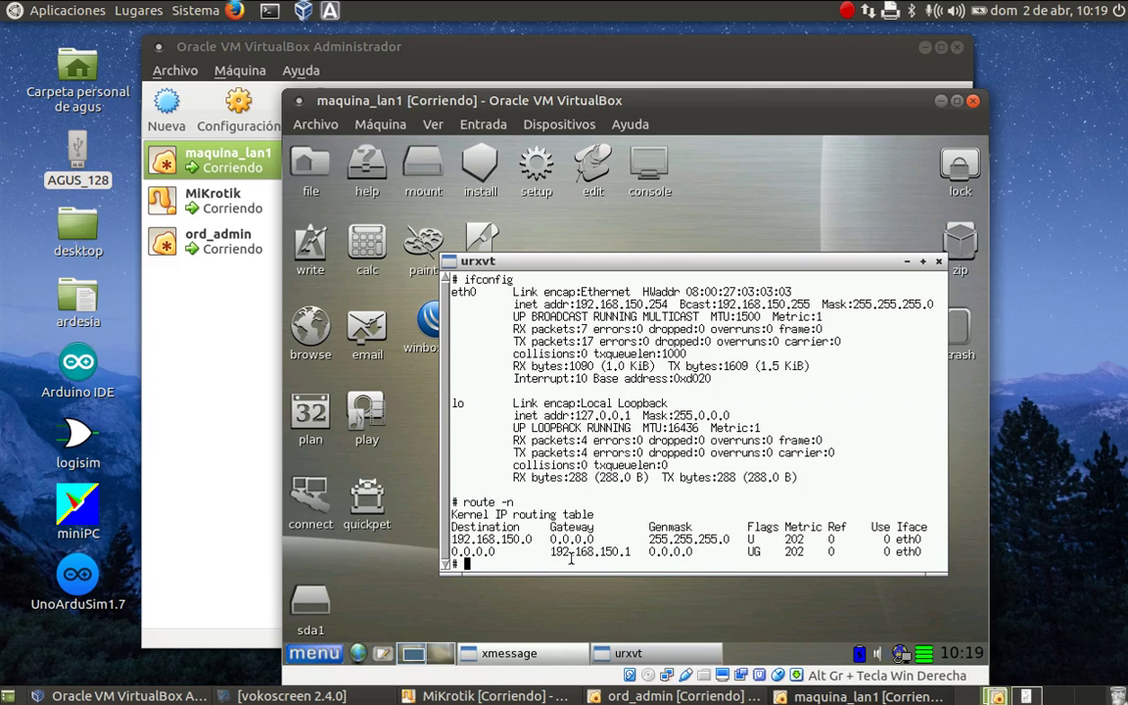
{"action": "left_click_drag", "start_coordinate": [552, 553], "coordinate": [637, 553]}
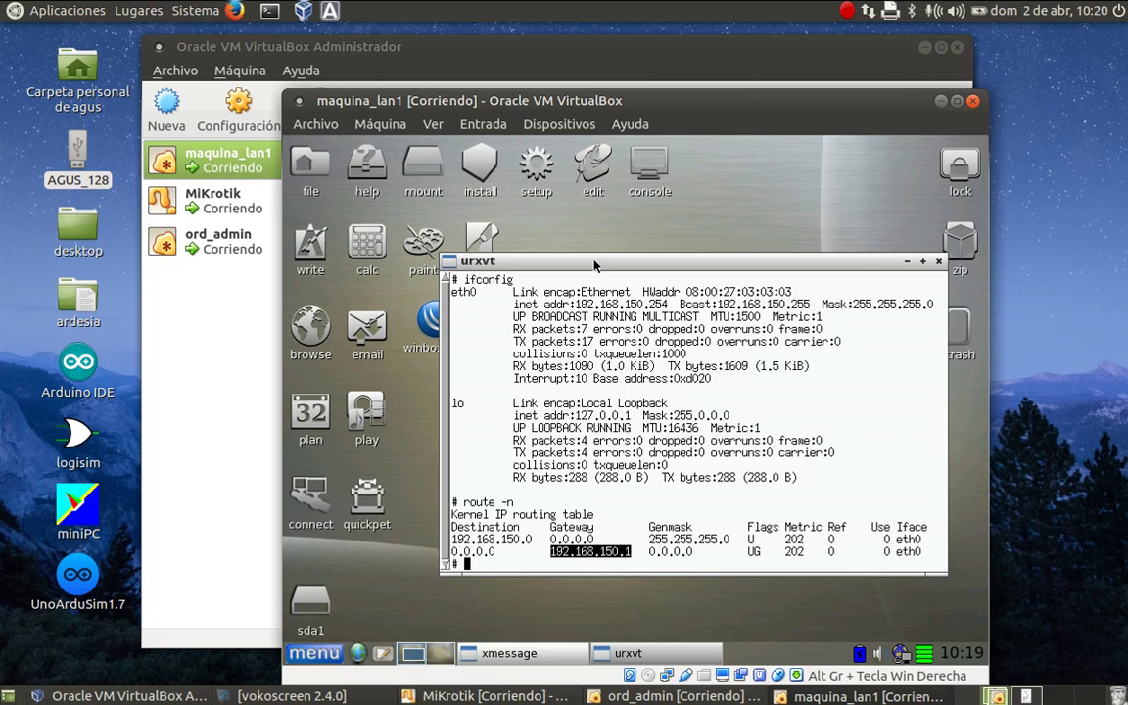
{"action": "left_click_drag", "start_coordinate": [595, 265], "coordinate": [546, 224]}
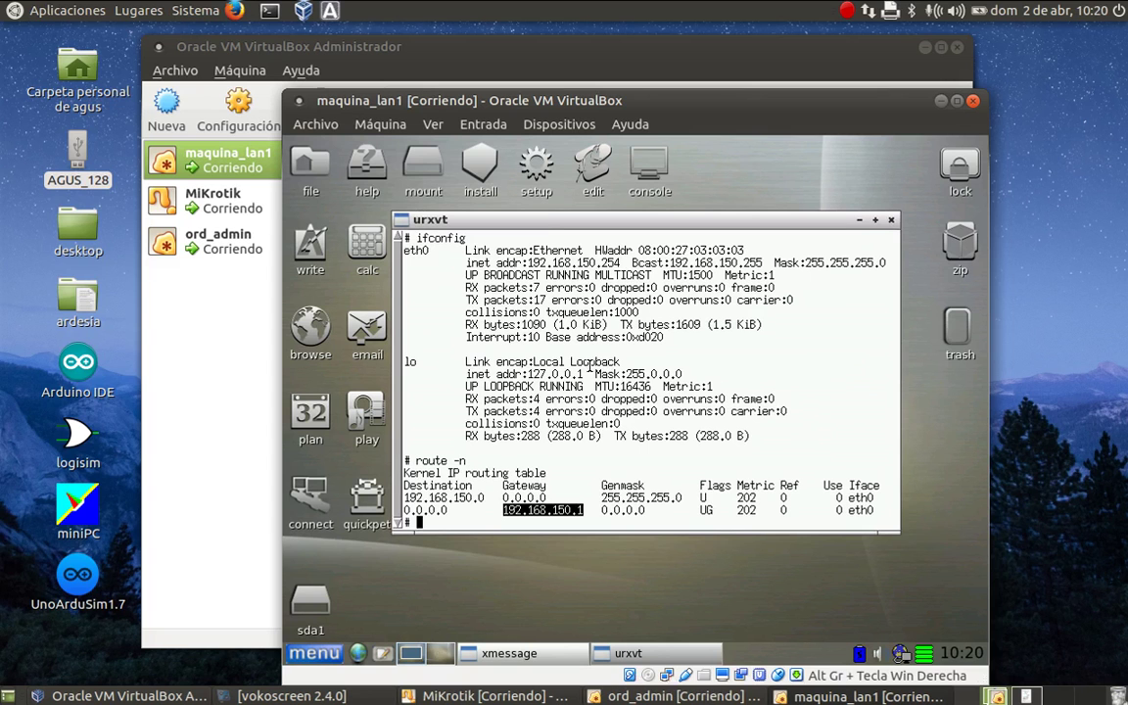
- View /etc/resolv.conf with less and check the nameservers and the dhcpcd client that generated the file
{"action": "type", "text": "less /etc/resolv."}
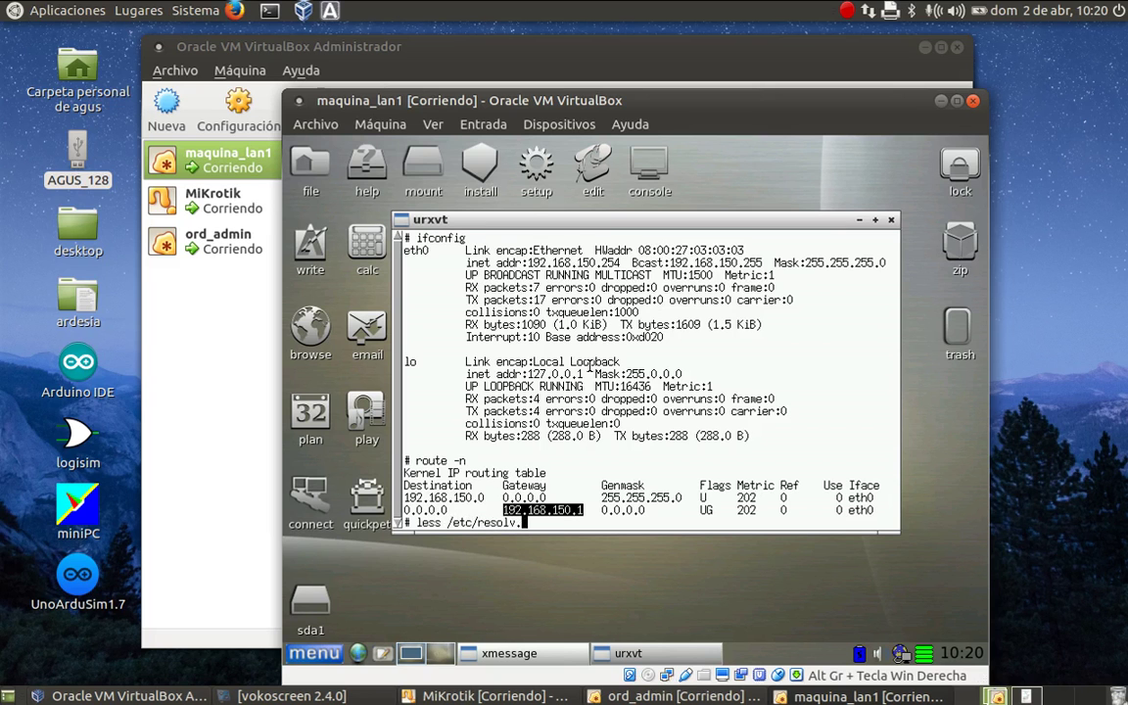
{"action": "type", "text": "conf"}
{"action": "key", "text": "Return"}
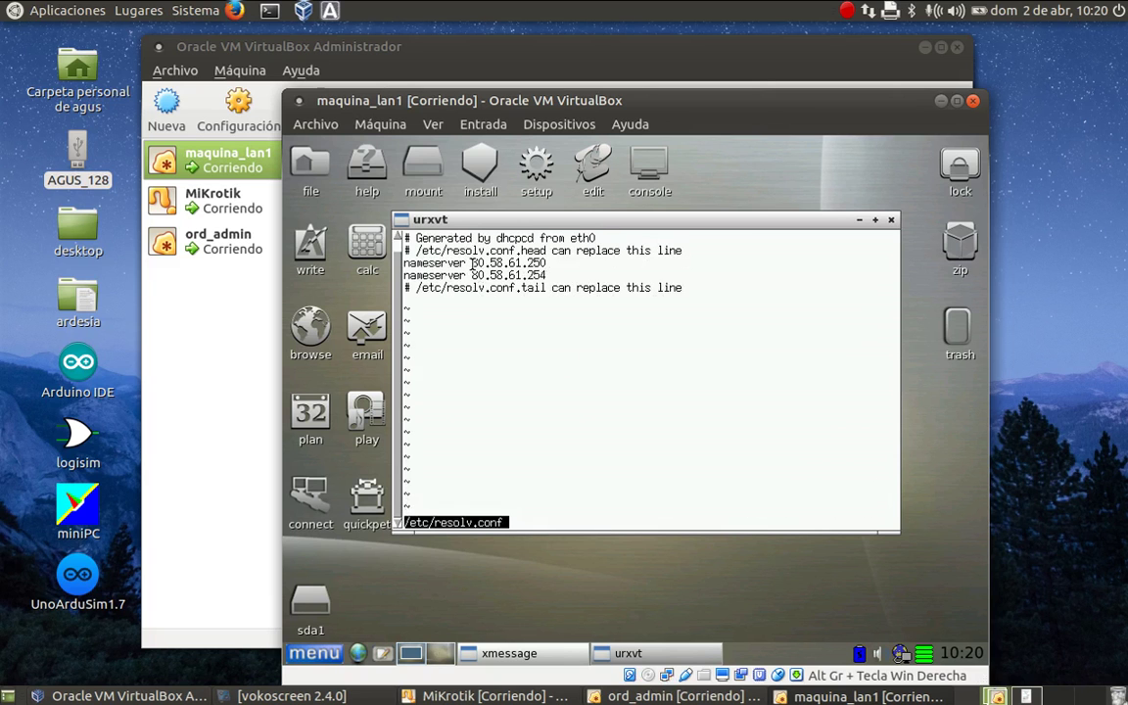
{"action": "left_click_drag", "start_coordinate": [471, 263], "coordinate": [550, 266]}
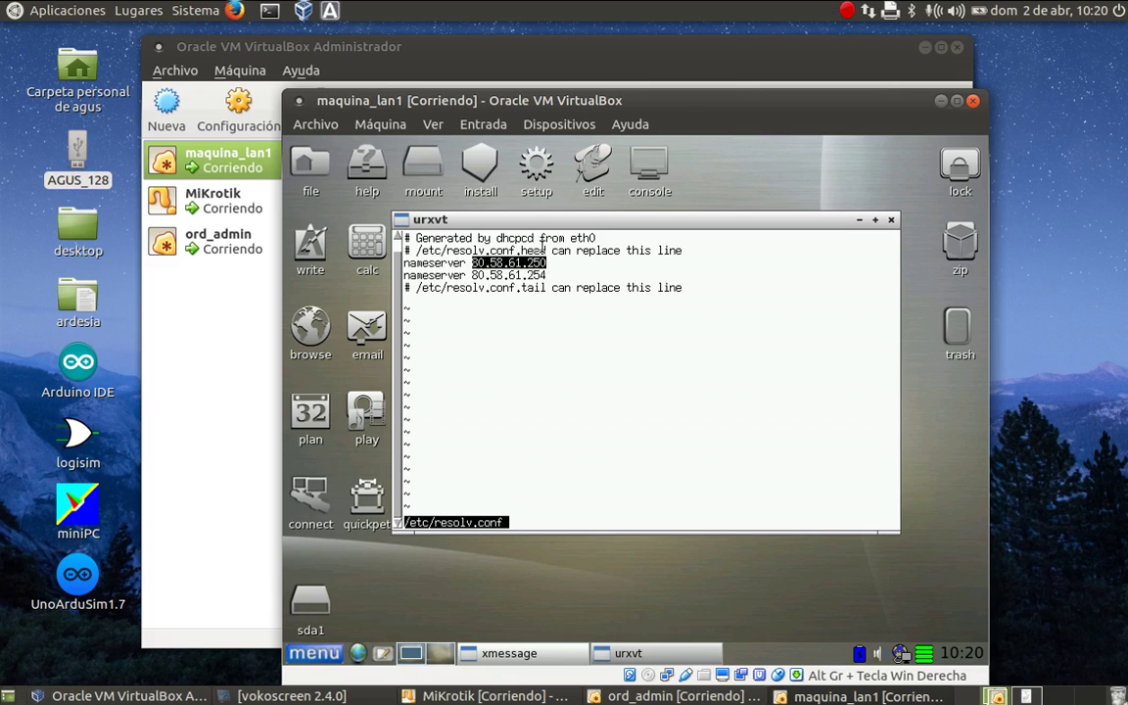
{"action": "left_click_drag", "start_coordinate": [497, 239], "coordinate": [537, 238]}
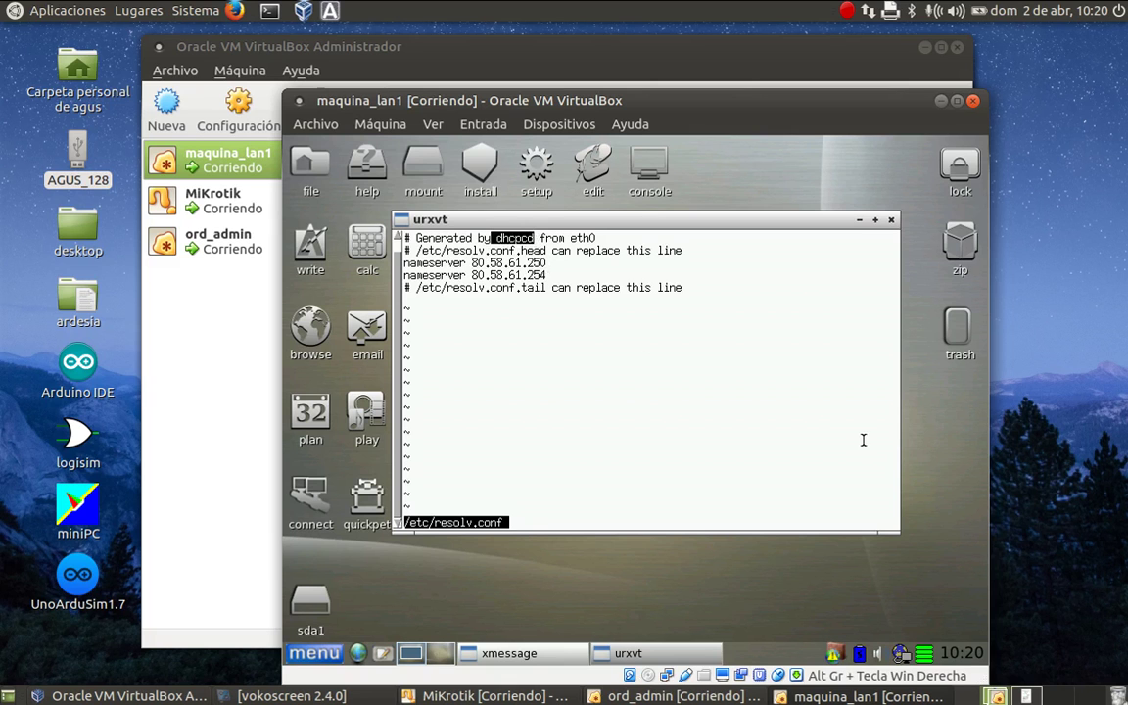
- Review the interface, routing and DNS details in the IP Info window and close it
{"action": "left_click", "coordinate": [532, 647]}
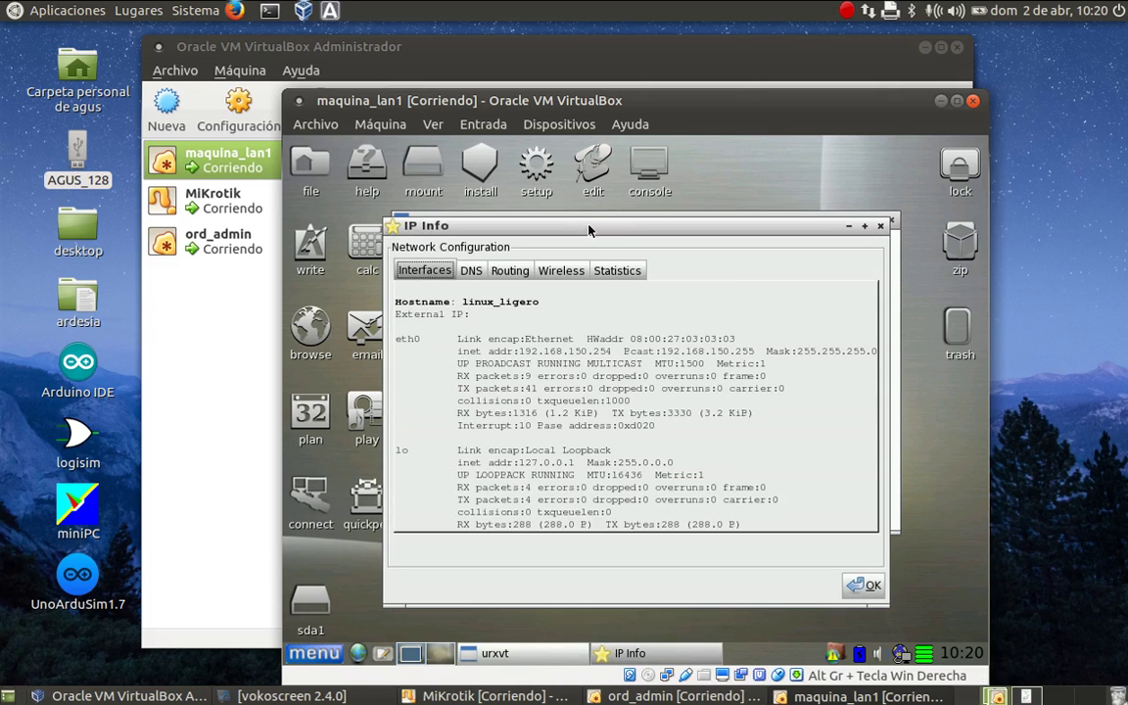
{"action": "left_click_drag", "start_coordinate": [590, 227], "coordinate": [582, 199]}
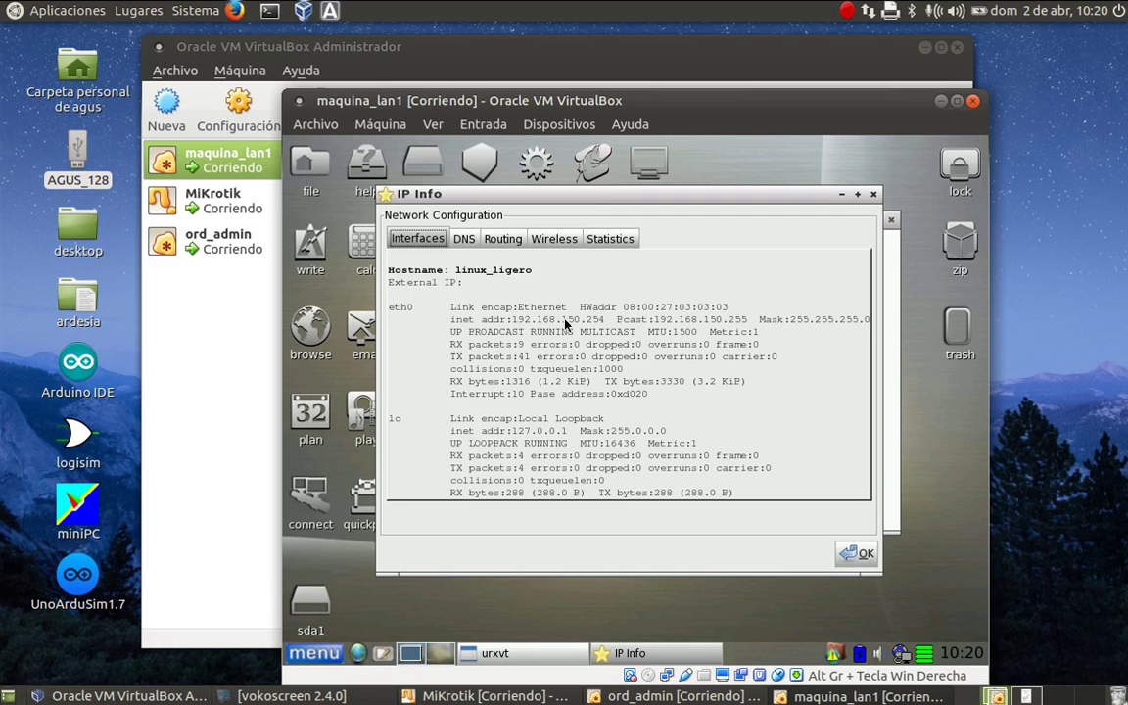
{"action": "left_click", "coordinate": [503, 240]}
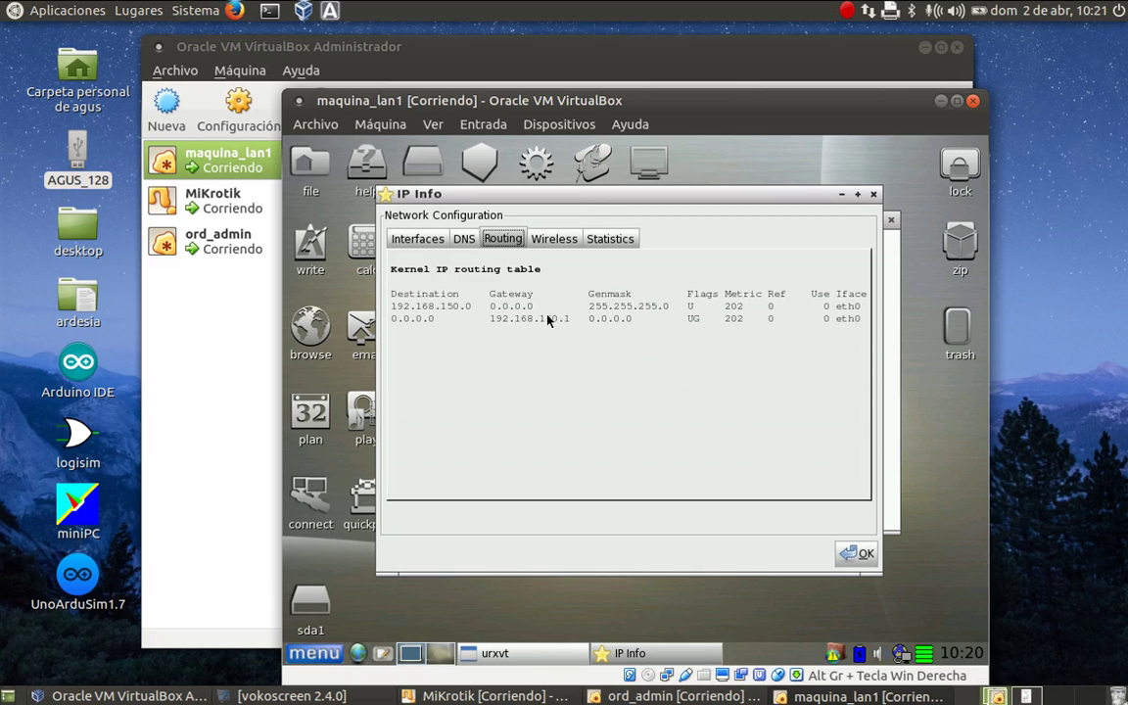
{"action": "left_click", "coordinate": [464, 239]}
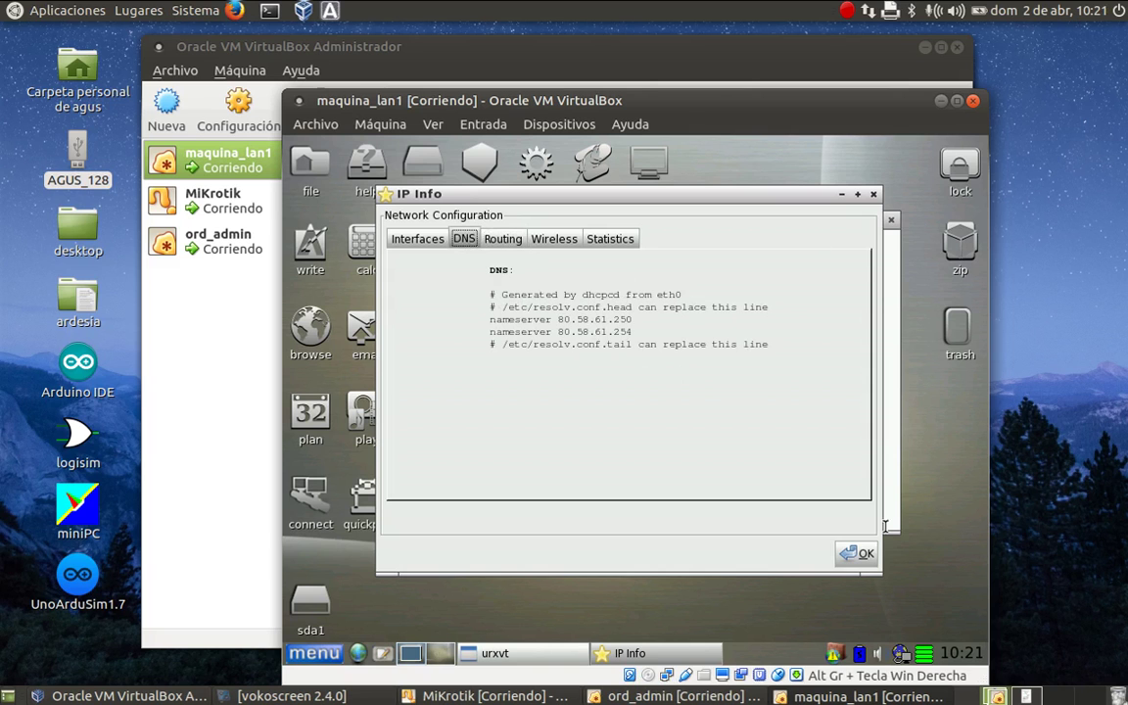
{"action": "left_click", "coordinate": [874, 195]}
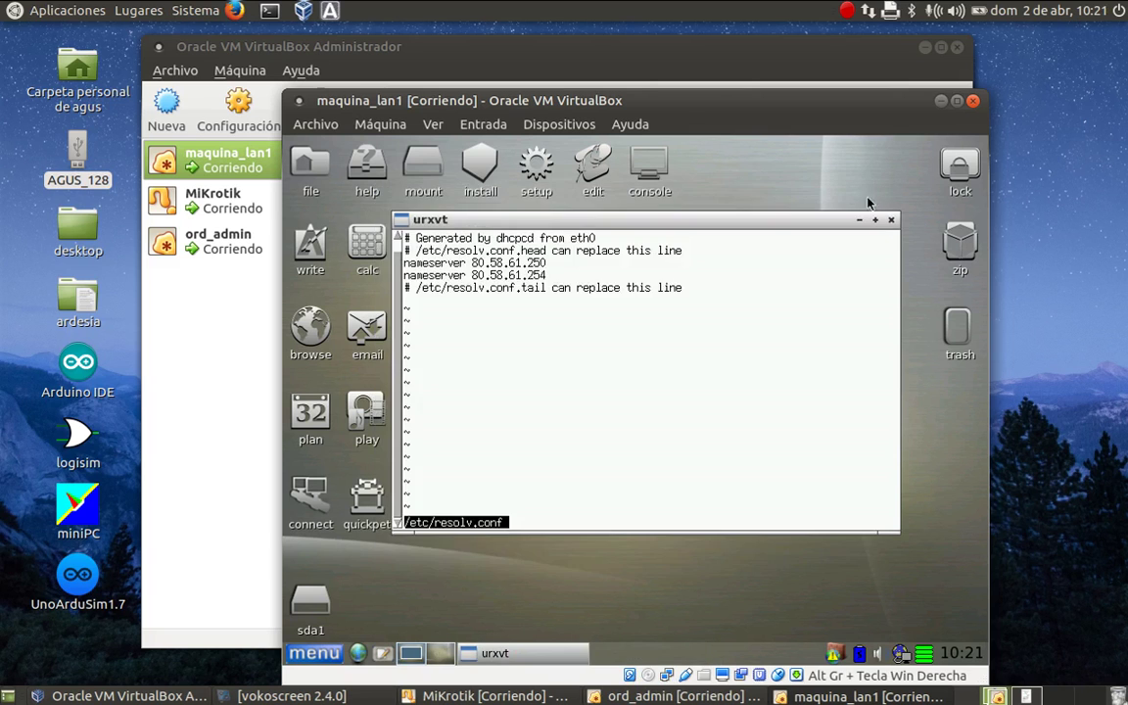
- Quit the file viewer, clear the console and ping the router at 192.168.150.1, stopping after a few packets
{"action": "type", "text": ":q"}
{"action": "key", "text": "Return"}
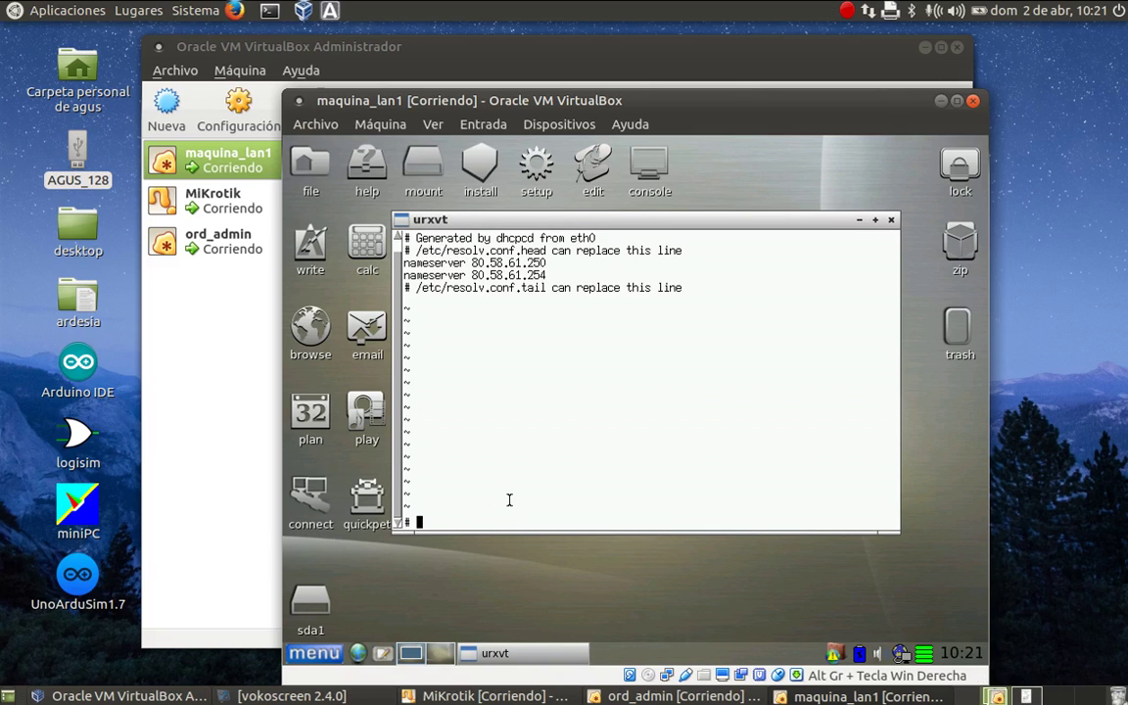
{"action": "key", "text": "ctrl+l"}
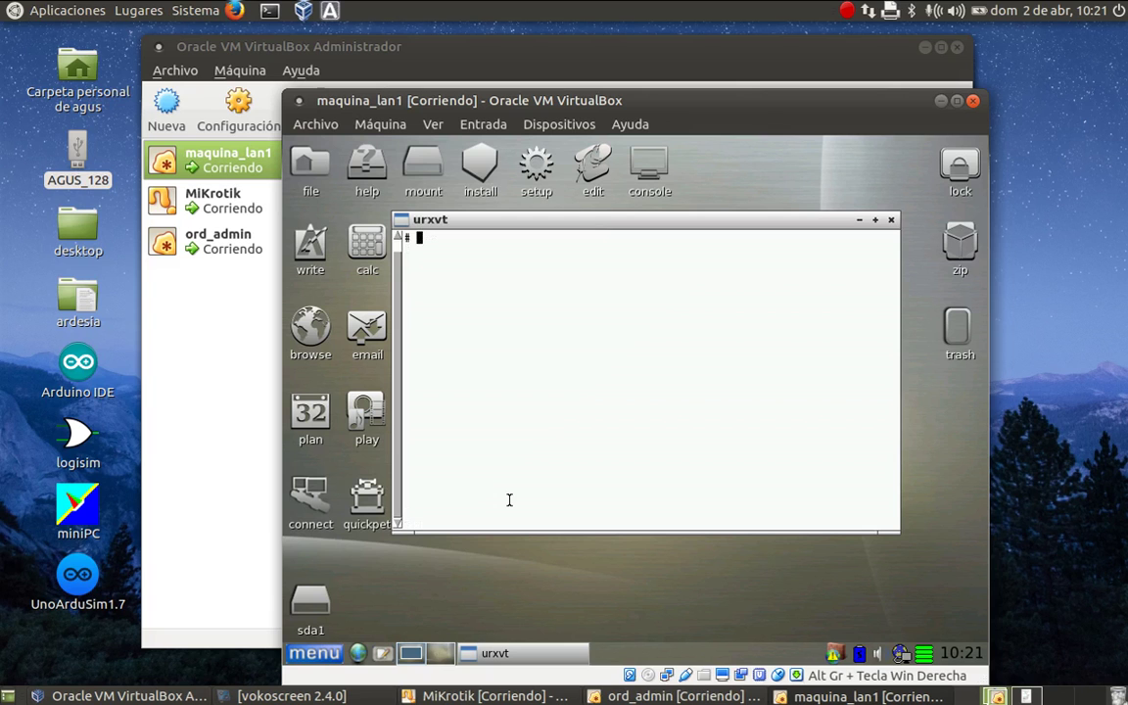
{"action": "type", "text": "ping 192.168.150.1"}
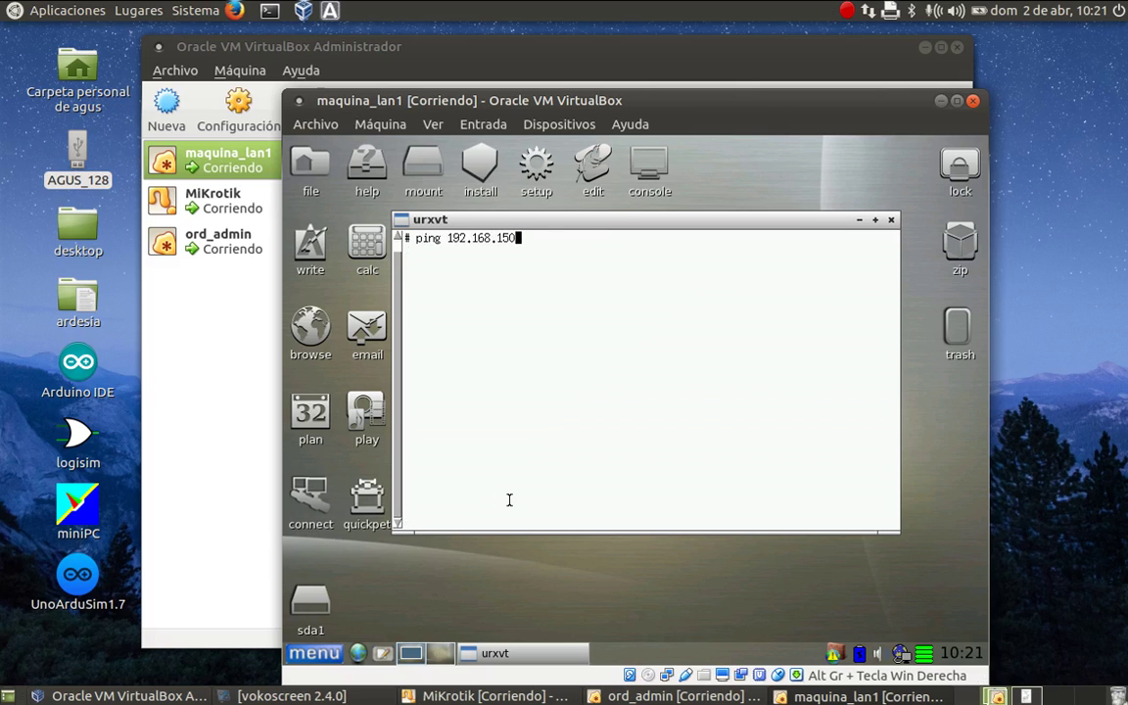
{"action": "key", "text": "Return"}
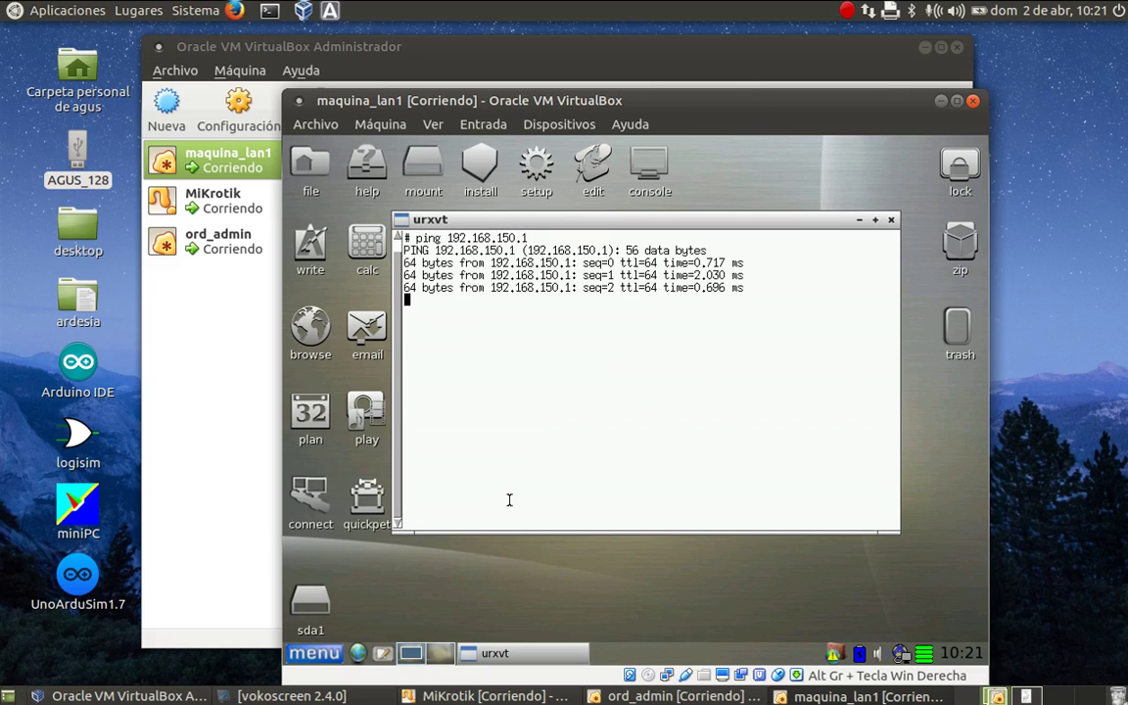
{"action": "key", "text": "ctrl+c"}
- Ping 8.8.8.8 from maquina_lan1 to test Internet connectivity, stopping after a few packets
{"action": "key", "text": "Up"}
{"action": "key", "text": "BackSpace"}
{"action": "key", "text": "BackSpace"}
{"action": "key", "text": "BackSpace"}
{"action": "key", "text": "BackSpace"}
{"action": "key", "text": "BackSpace"}
{"action": "key", "text": "BackSpace"}
{"action": "key", "text": "BackSpace"}
{"action": "key", "text": "BackSpace"}
{"action": "key", "text": "BackSpace"}
{"action": "key", "text": "BackSpace"}
{"action": "key", "text": "BackSpace"}
{"action": "key", "text": "BackSpace"}
{"action": "key", "text": "BackSpace"}
{"action": "type", "text": "8.8.8.8"}
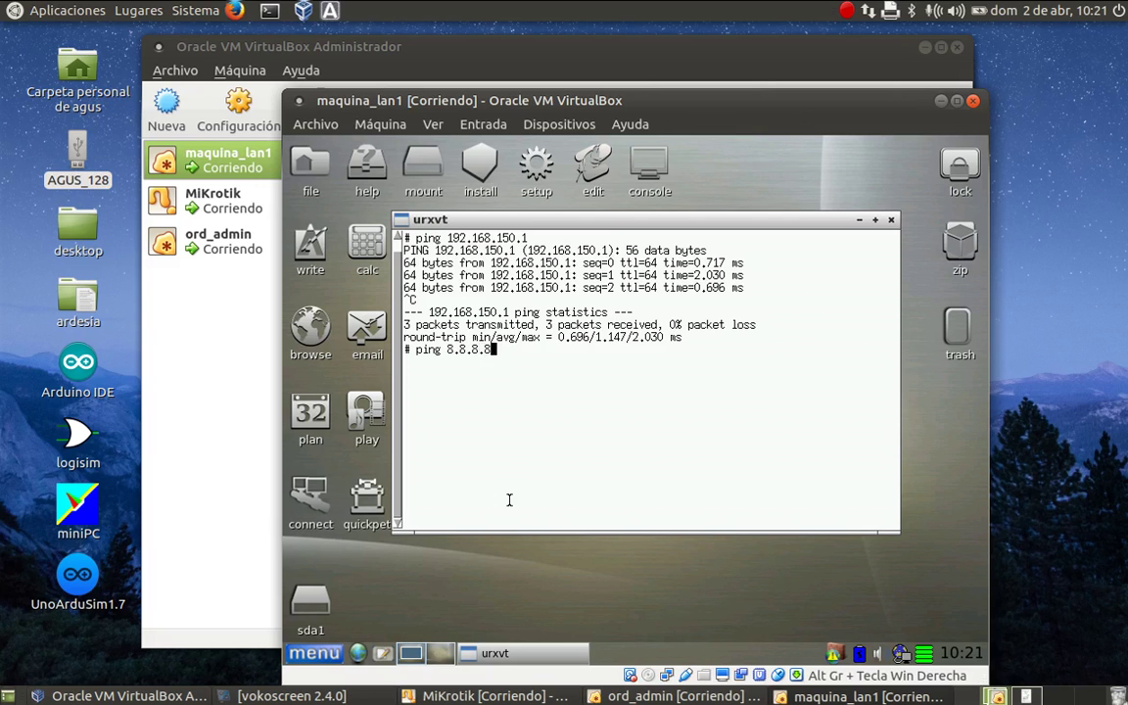
{"action": "key", "text": "Return"}
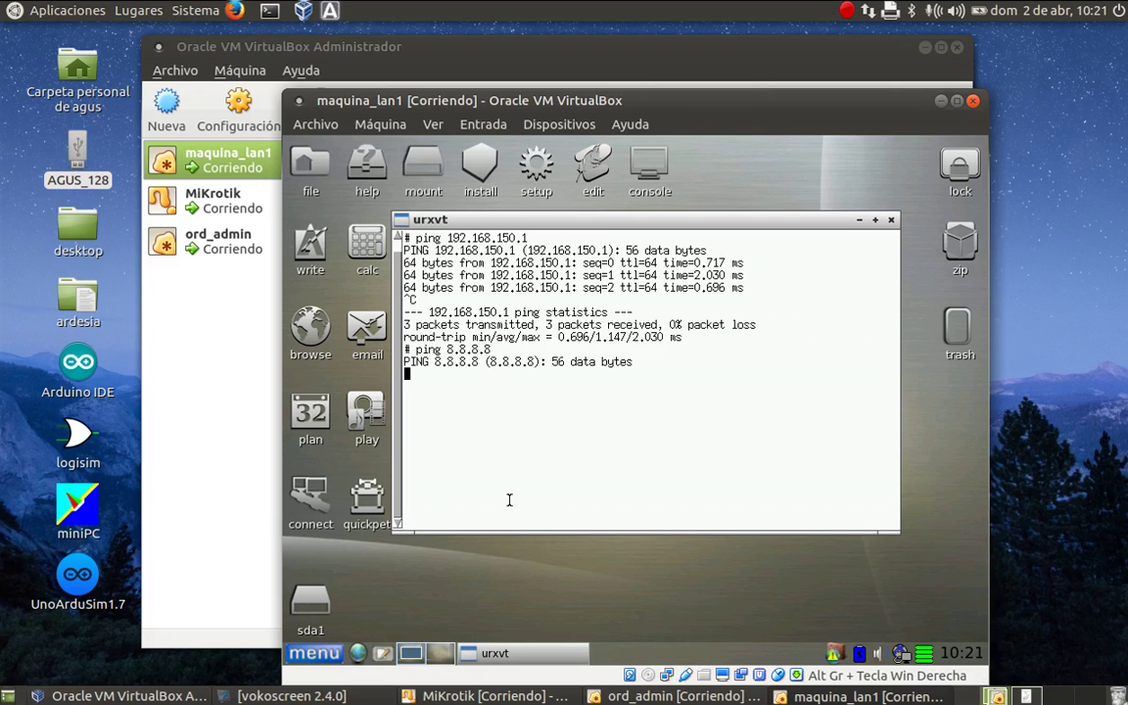
{"action": "key", "text": "ctrl+c"}
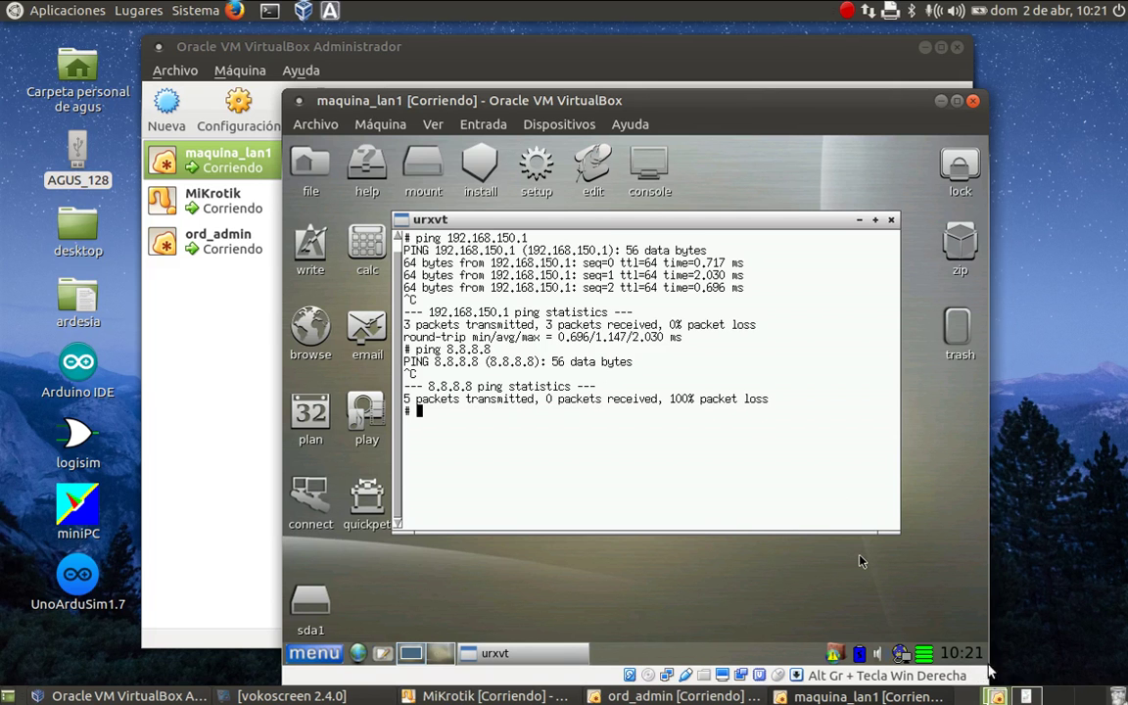
- Read the NAT rule instructions in the exercise document, return to maquina_lan1 and close its console
{"action": "left_click", "coordinate": [1026, 696]}
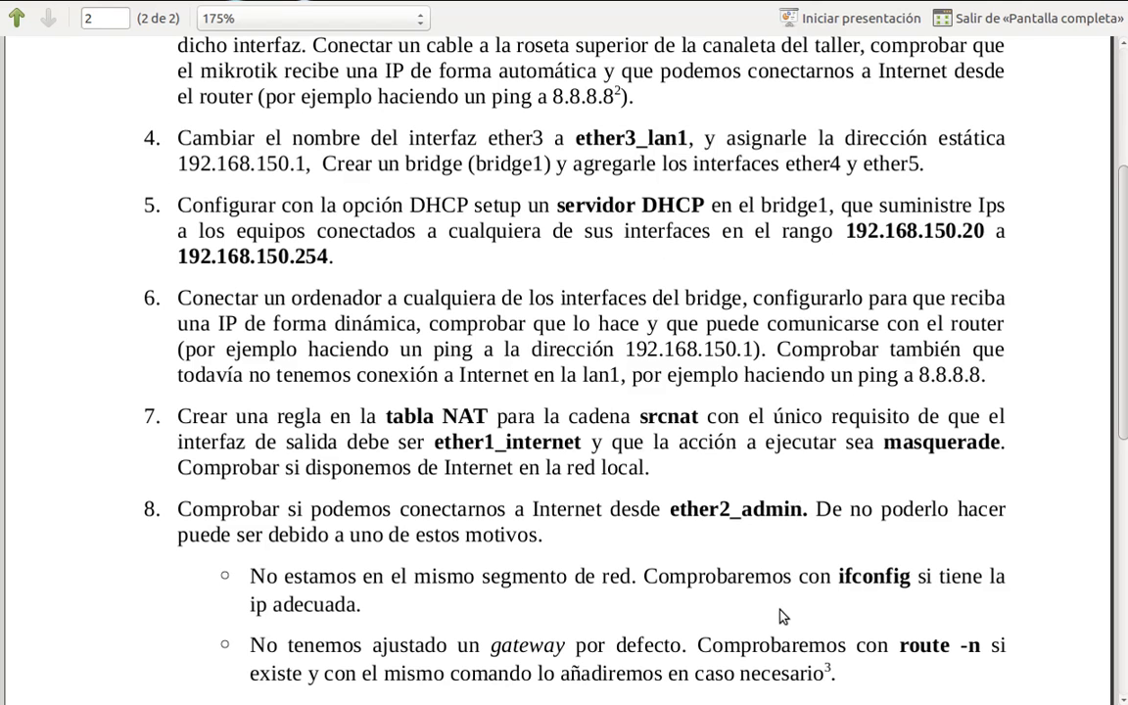
{"action": "left_click", "coordinate": [888, 697]}
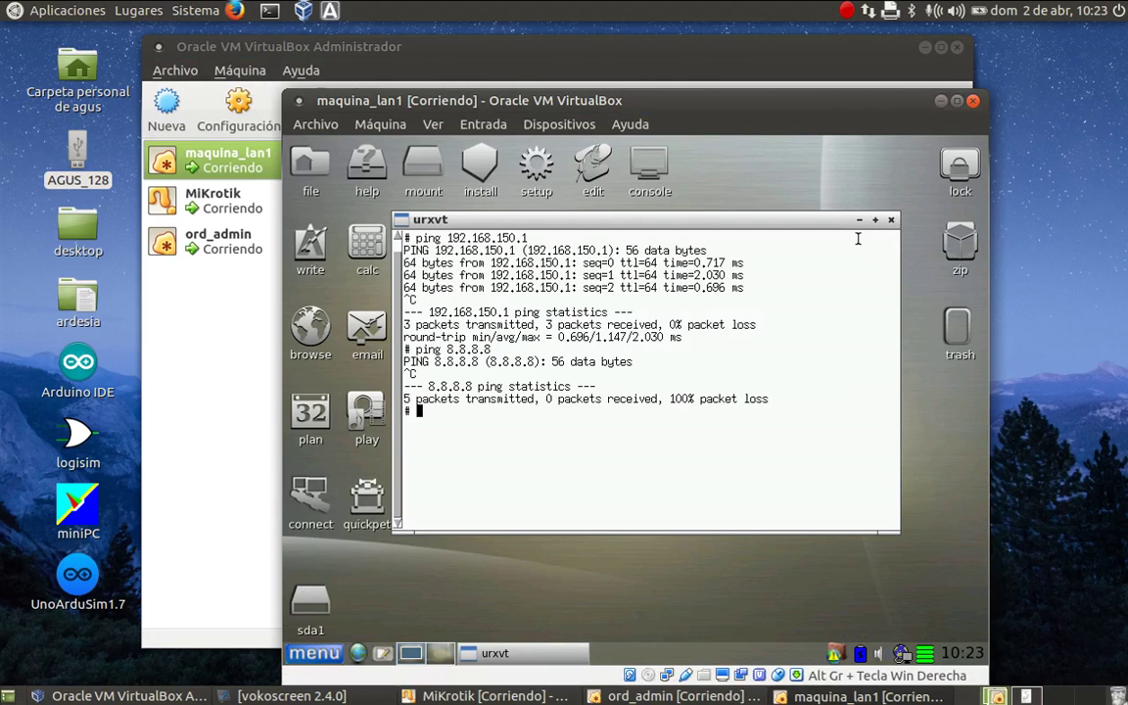
{"action": "left_click", "coordinate": [892, 219]}
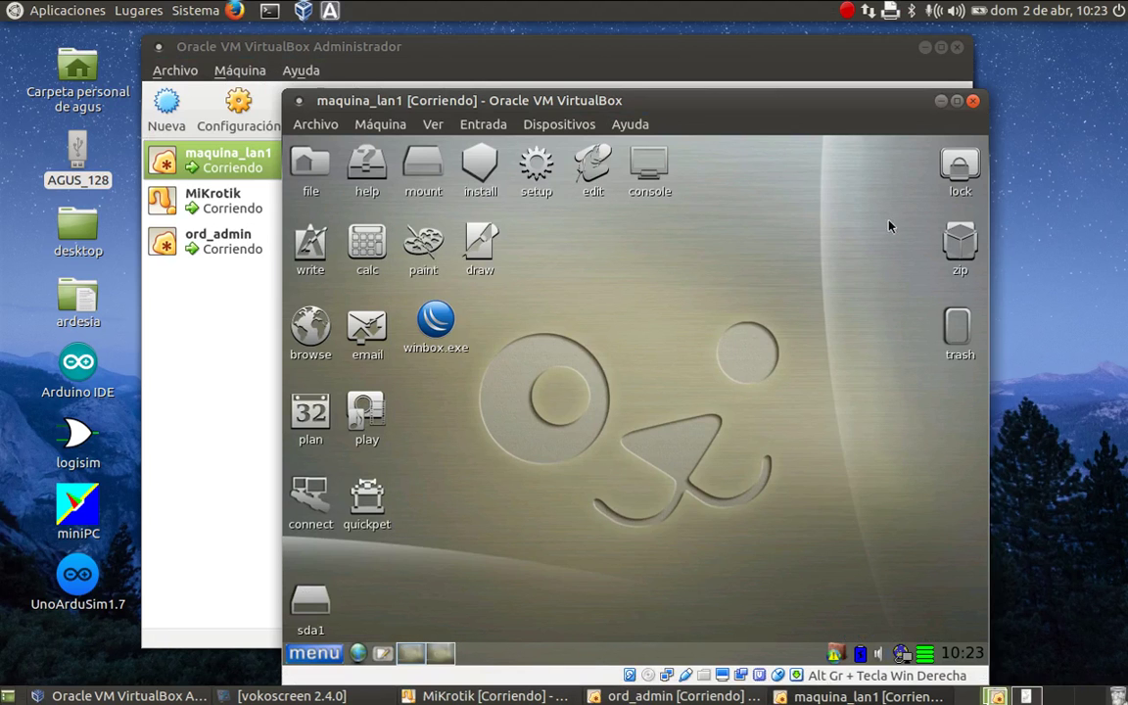
- Check the neighboring routers listed in WinBox on maquina_lan1, close WinBox and release the virtual machine's input capture
{"action": "left_click", "coordinate": [434, 326]}
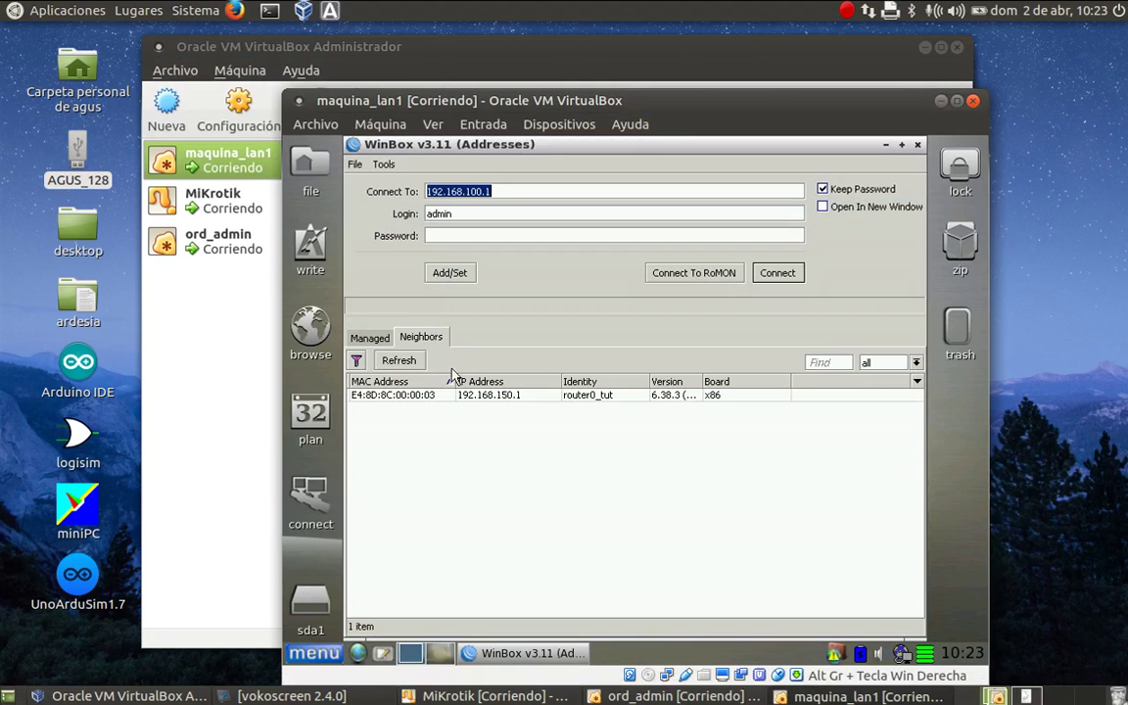
{"action": "left_click", "coordinate": [918, 145]}
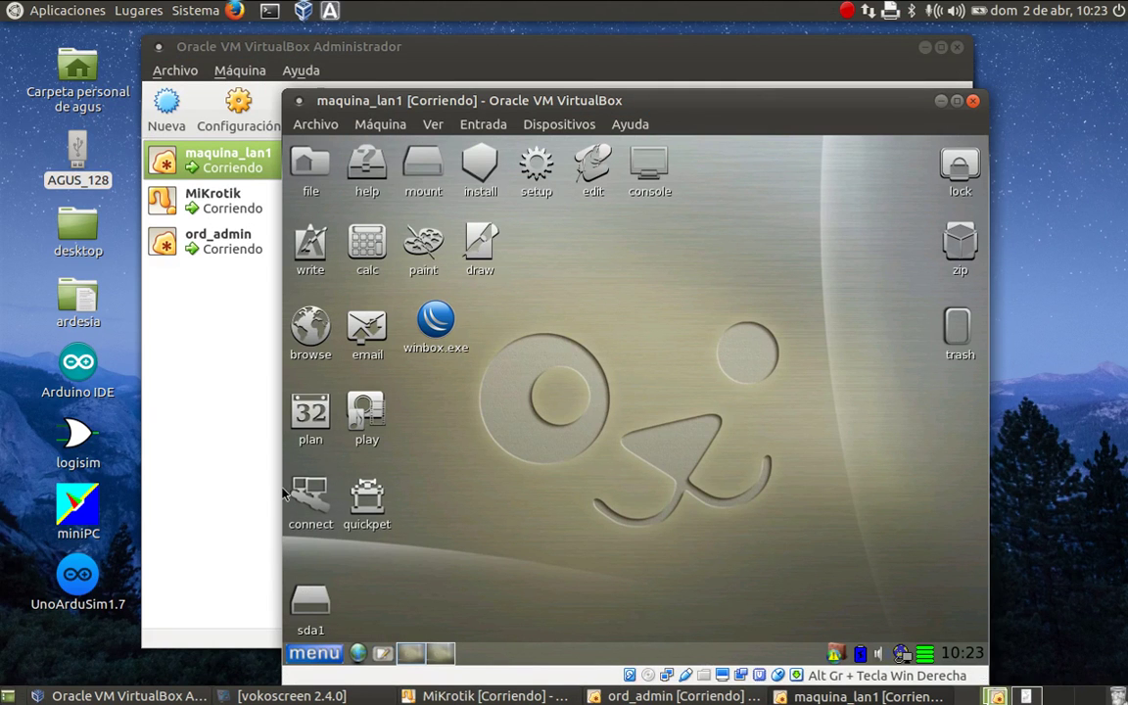
{"action": "key", "text": "ISO_Level3_Shift+Super_R"}
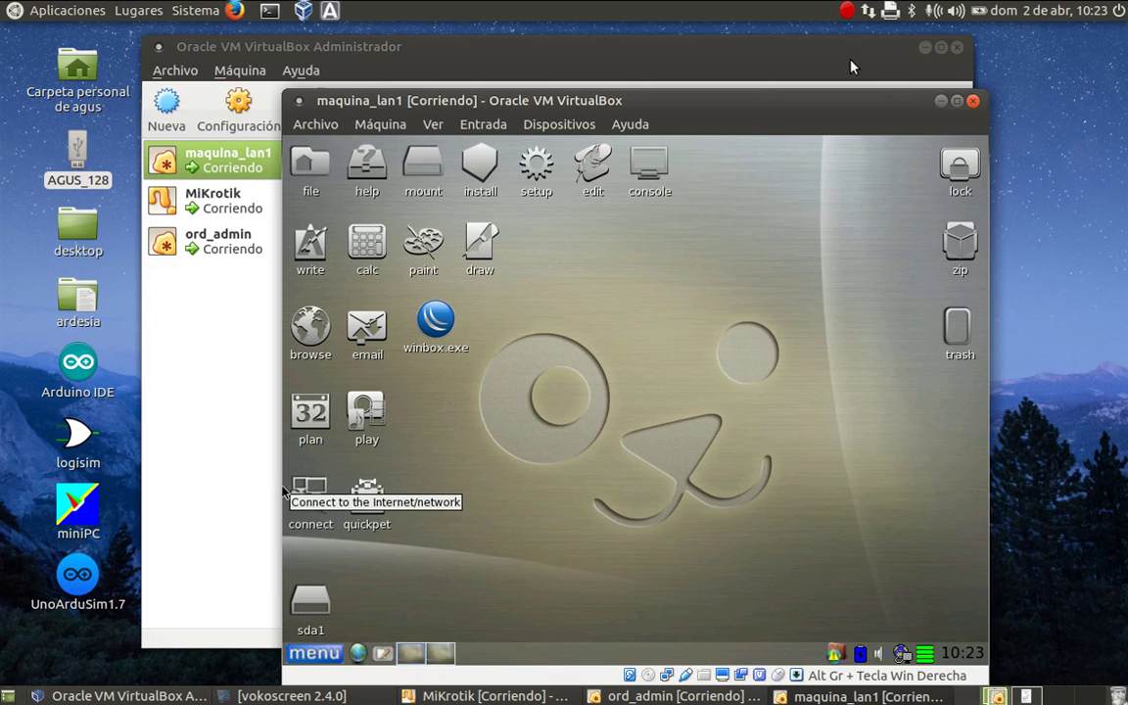
- Switch to the ord_admin machine, close the DHCP Server window and open the router's firewall NAT table in WinBox
{"action": "left_click", "coordinate": [676, 695]}
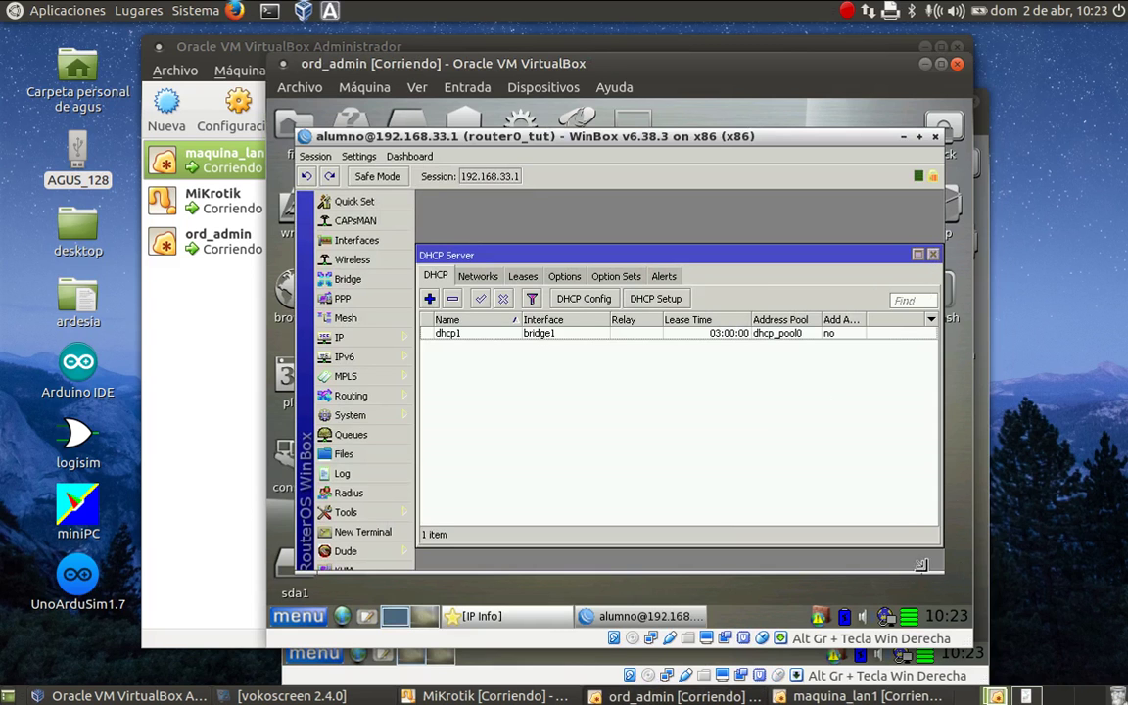
{"action": "left_click", "coordinate": [934, 255]}
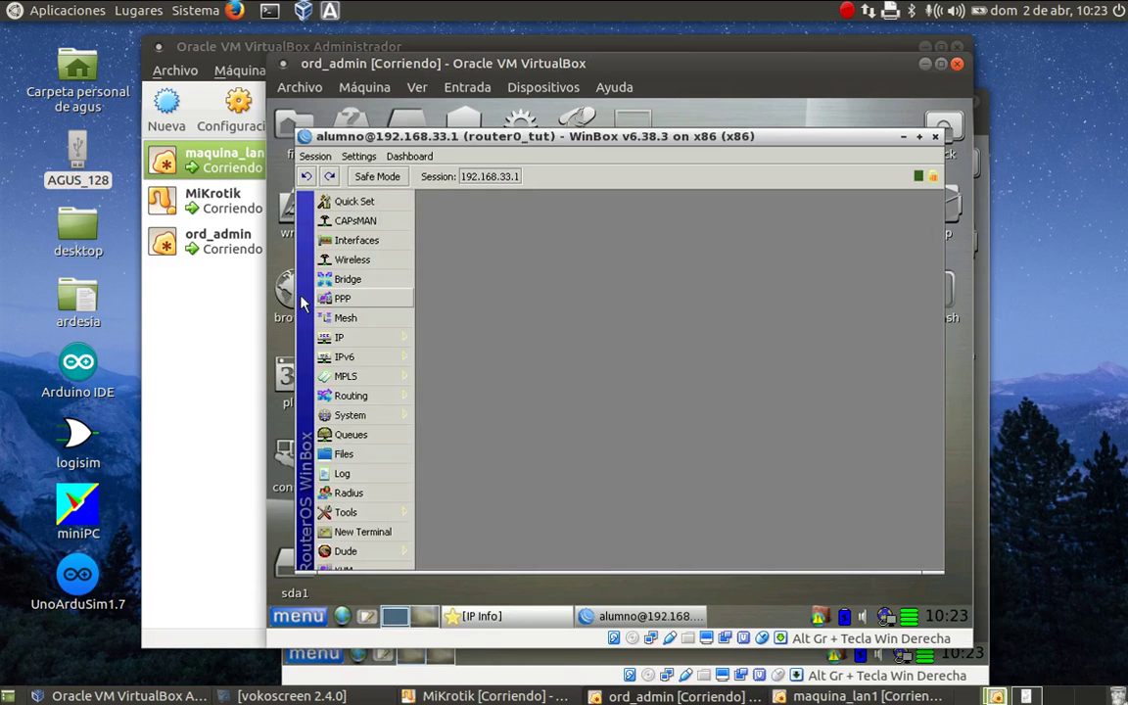
{"action": "left_click", "coordinate": [352, 345]}
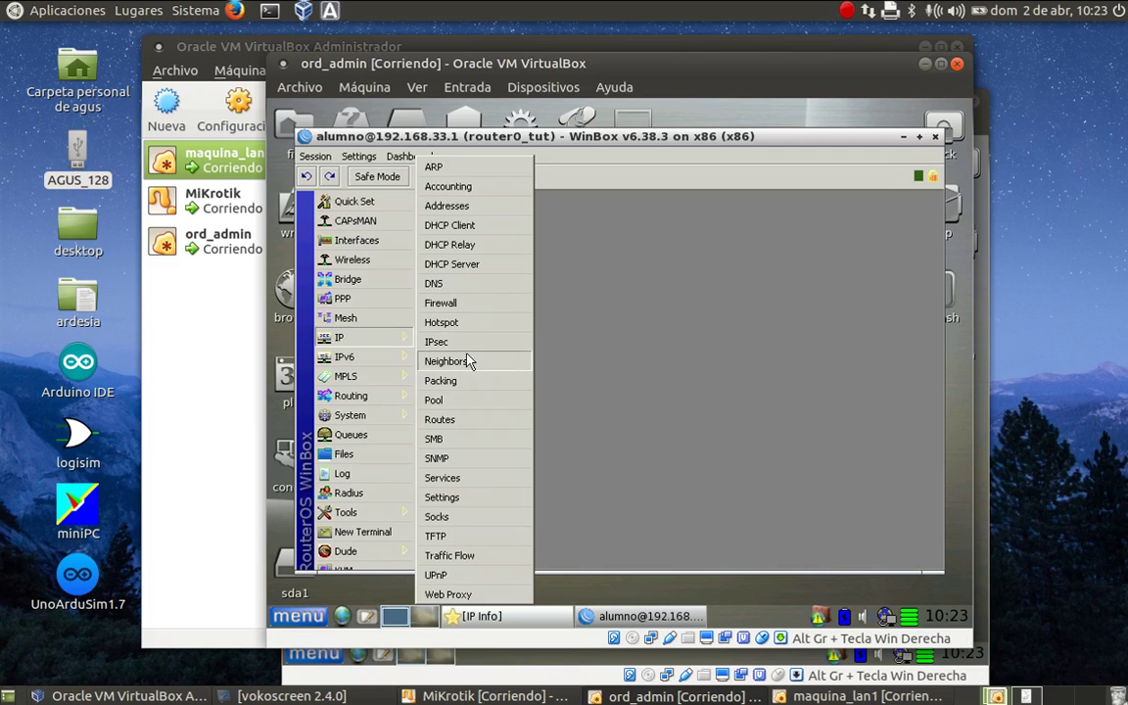
{"action": "left_click", "coordinate": [457, 304]}
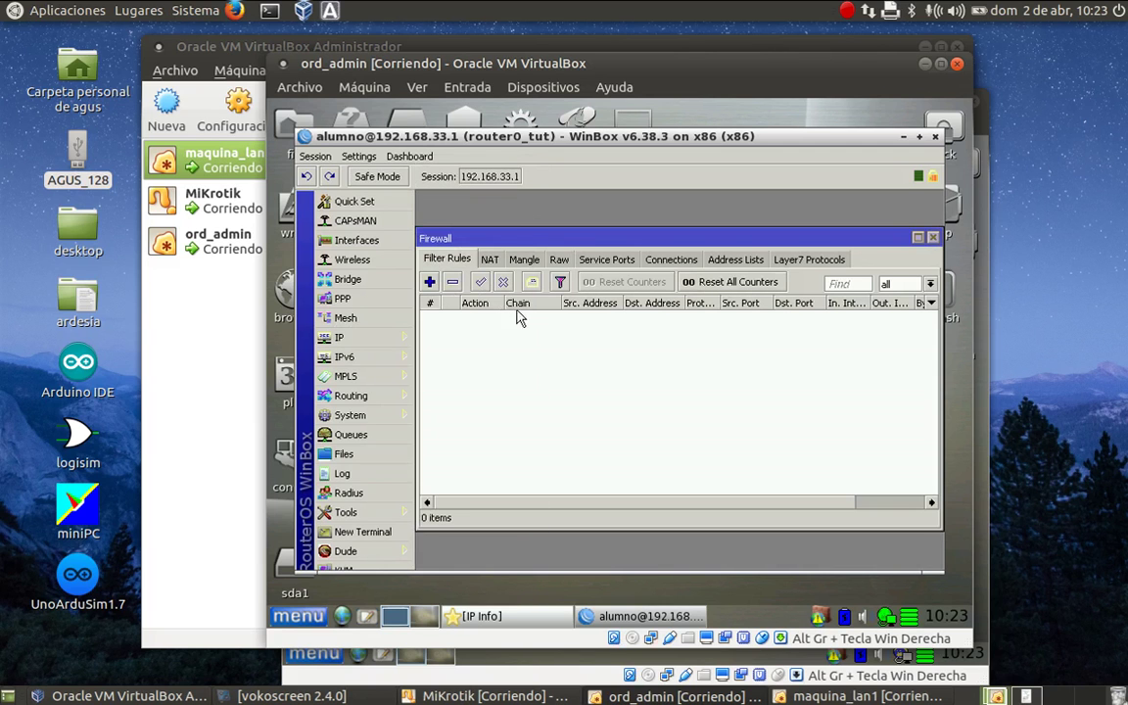
{"action": "left_click", "coordinate": [491, 262]}
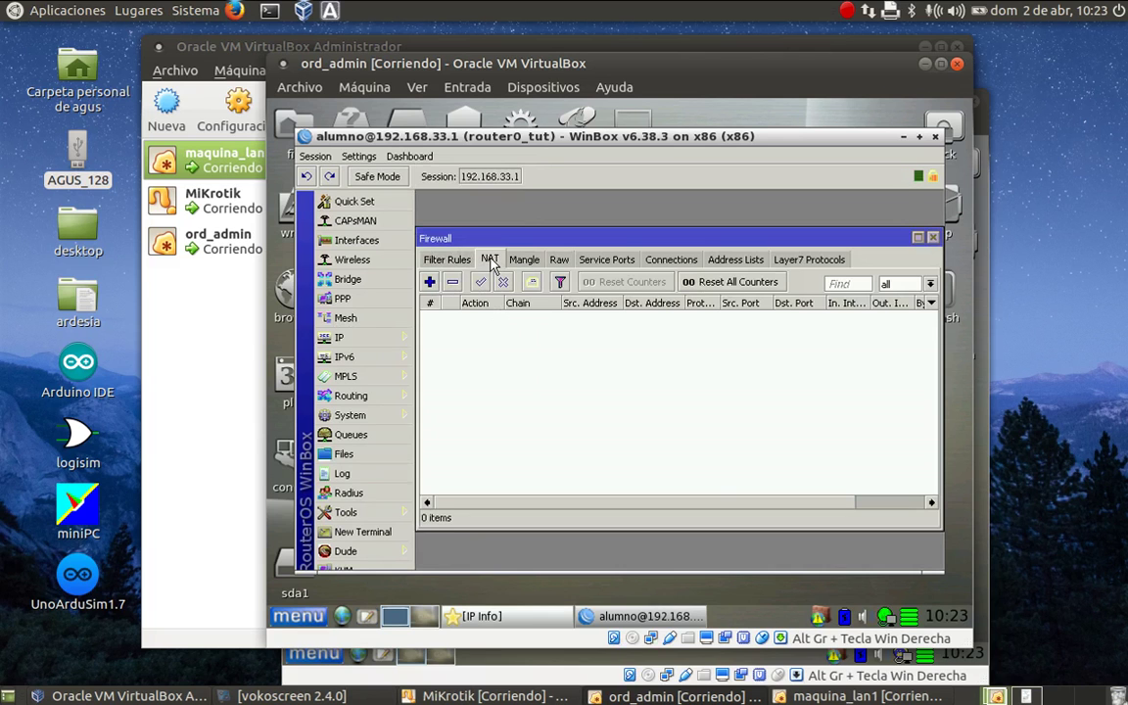
- Start a new NAT rule with chain srcnat and outgoing interface ether1_internet
{"action": "left_click", "coordinate": [429, 283]}
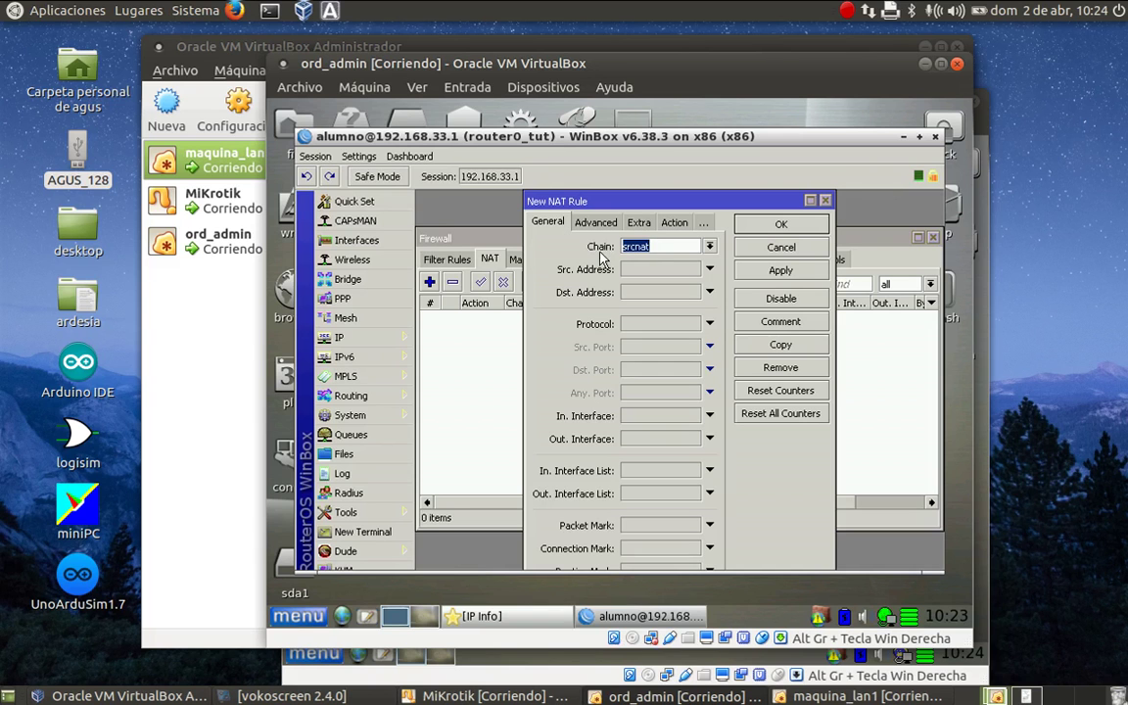
{"action": "left_click", "coordinate": [711, 248]}
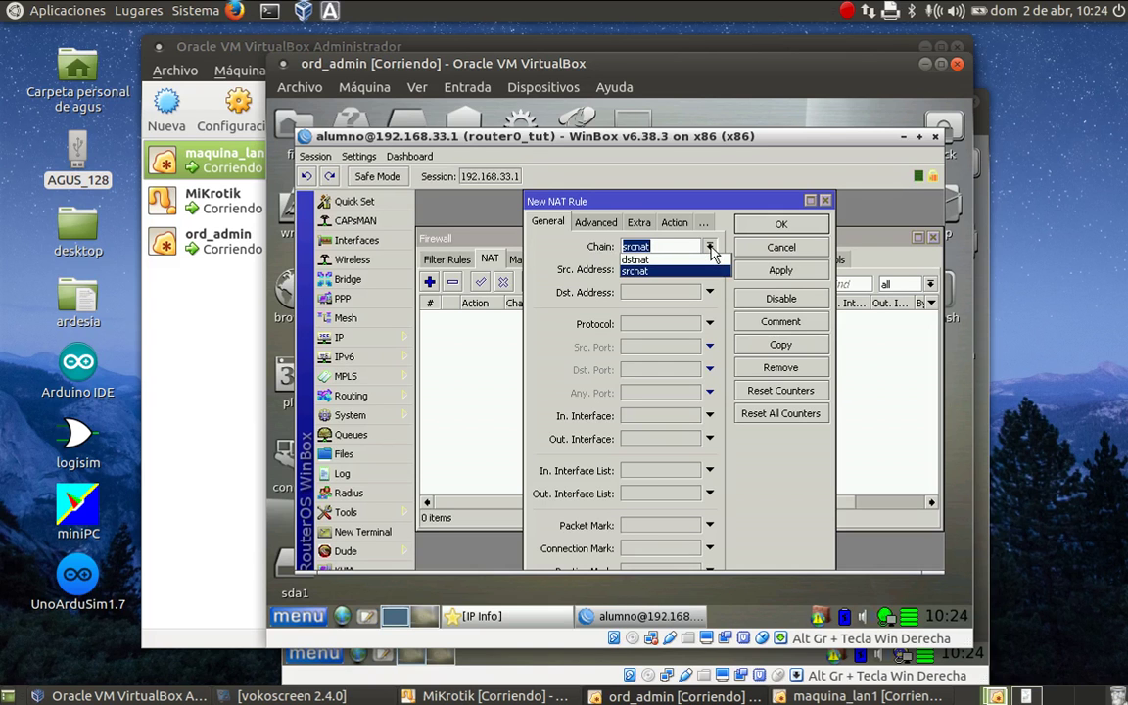
{"action": "left_click", "coordinate": [707, 272]}
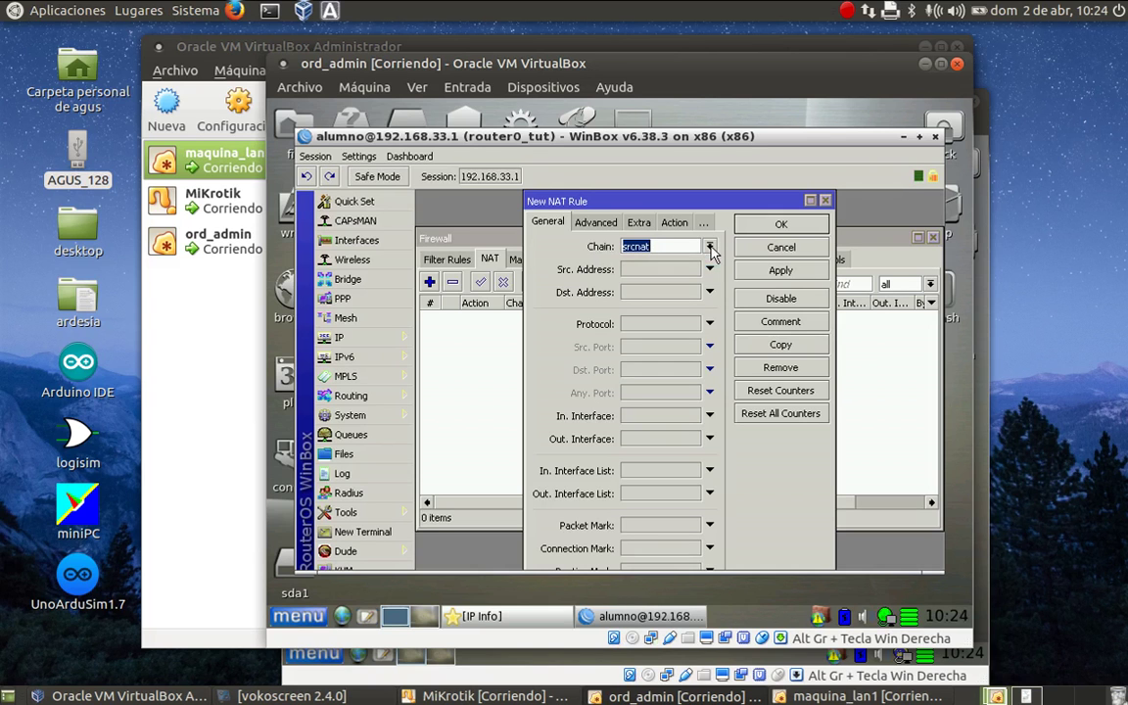
{"action": "left_click", "coordinate": [709, 439]}
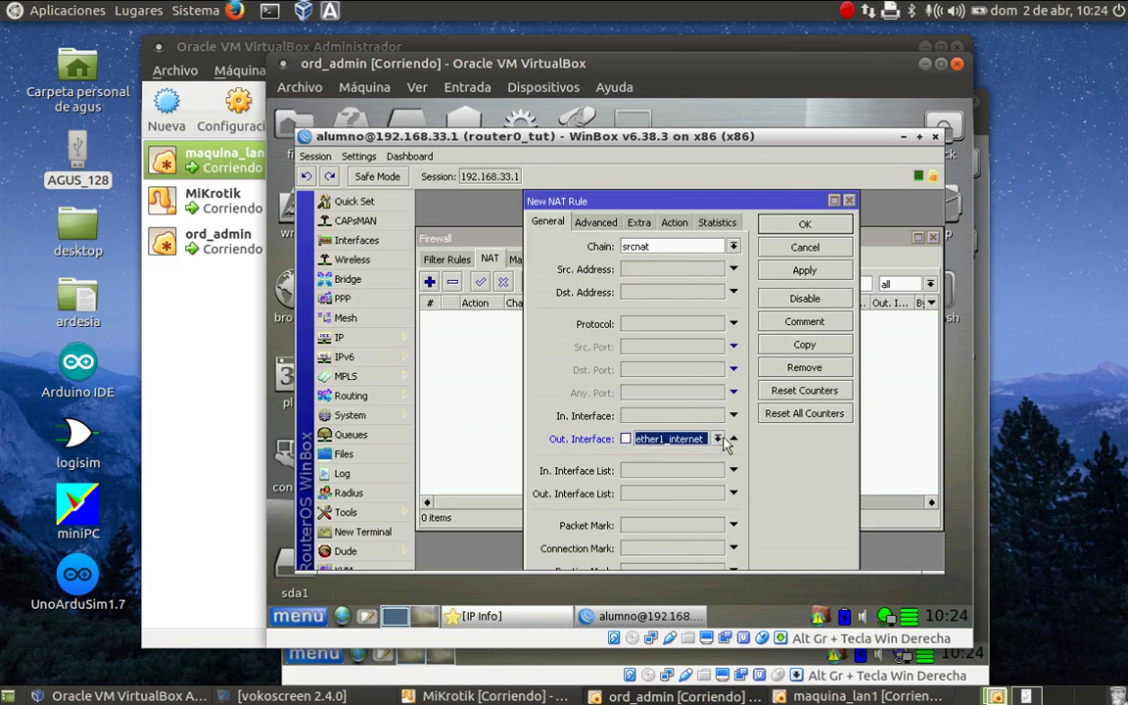
- Keep the outgoing interface un-negated, set the new NAT rule's action to masquerade and save the rule
{"action": "left_click", "coordinate": [627, 440]}
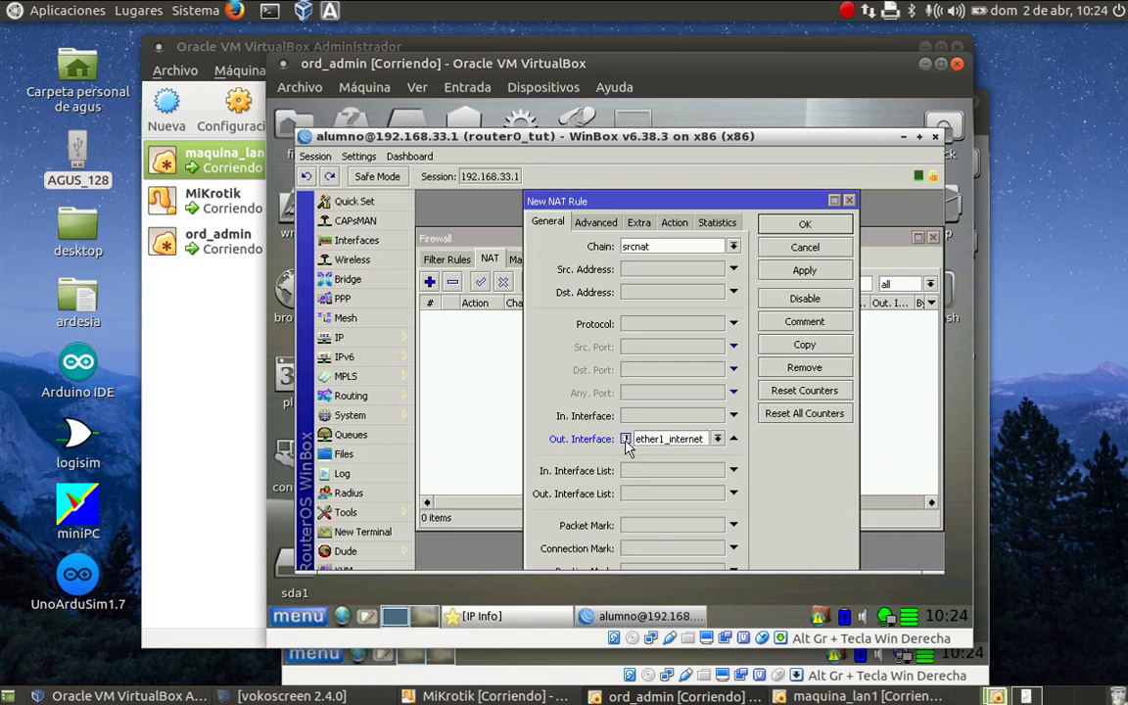
{"action": "left_click", "coordinate": [626, 440]}
{"action": "left_click", "coordinate": [676, 223]}
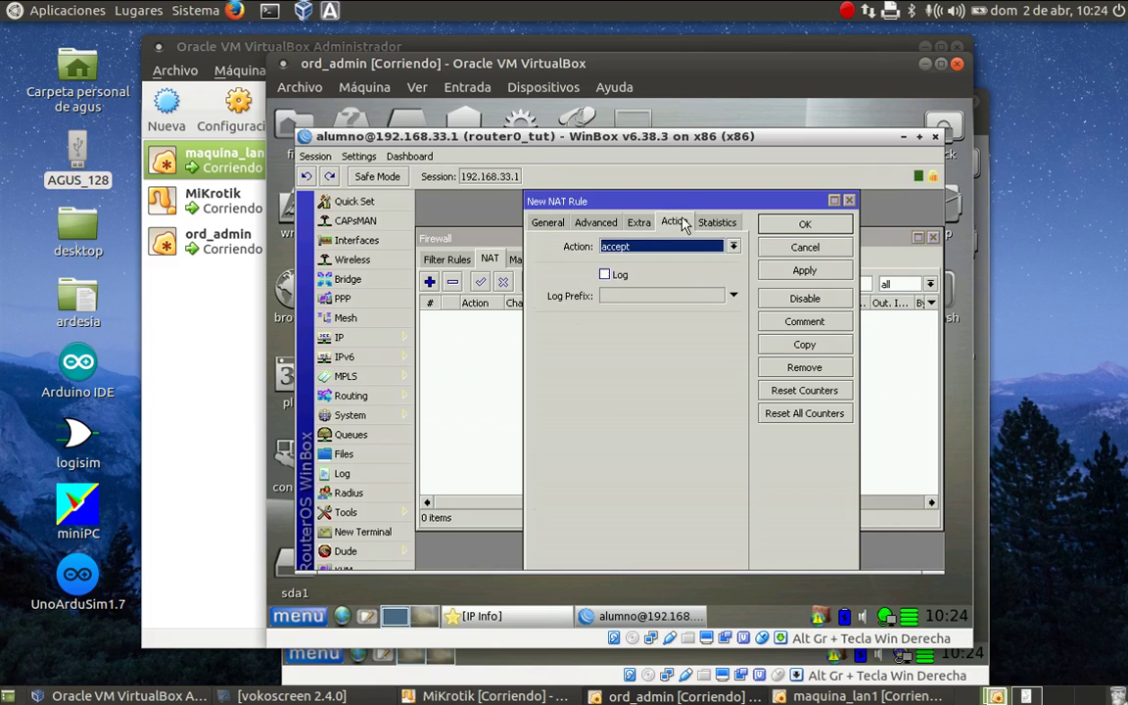
{"action": "left_click", "coordinate": [734, 247]}
{"action": "left_click", "coordinate": [668, 329]}
{"action": "left_click", "coordinate": [825, 224]}
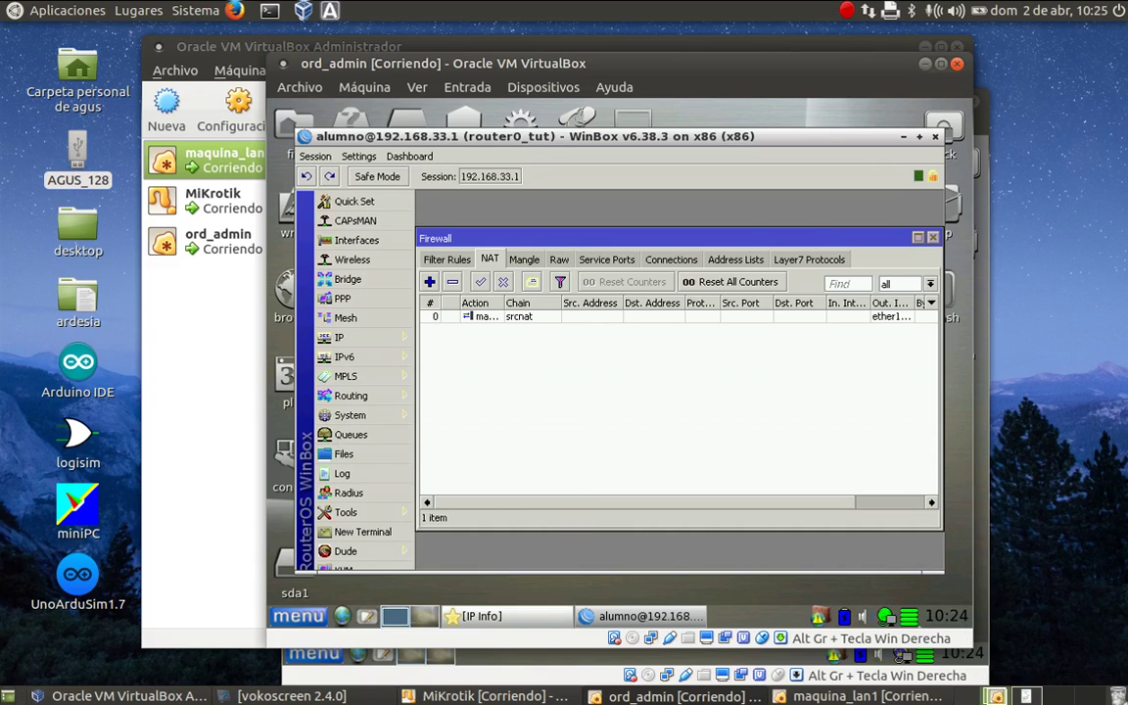
- Switch to the maquina_lan1 machine, open a console, ping 8.8.8.8 and stop the ping
{"action": "left_click", "coordinate": [858, 697]}
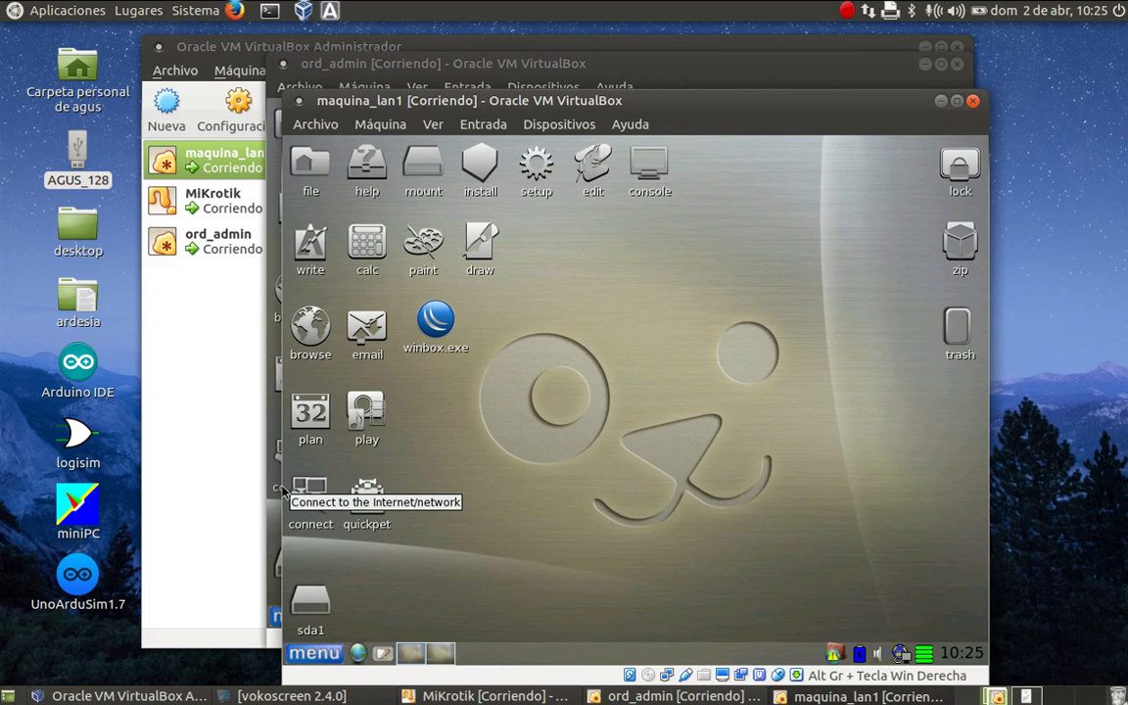
{"action": "left_click", "coordinate": [654, 166]}
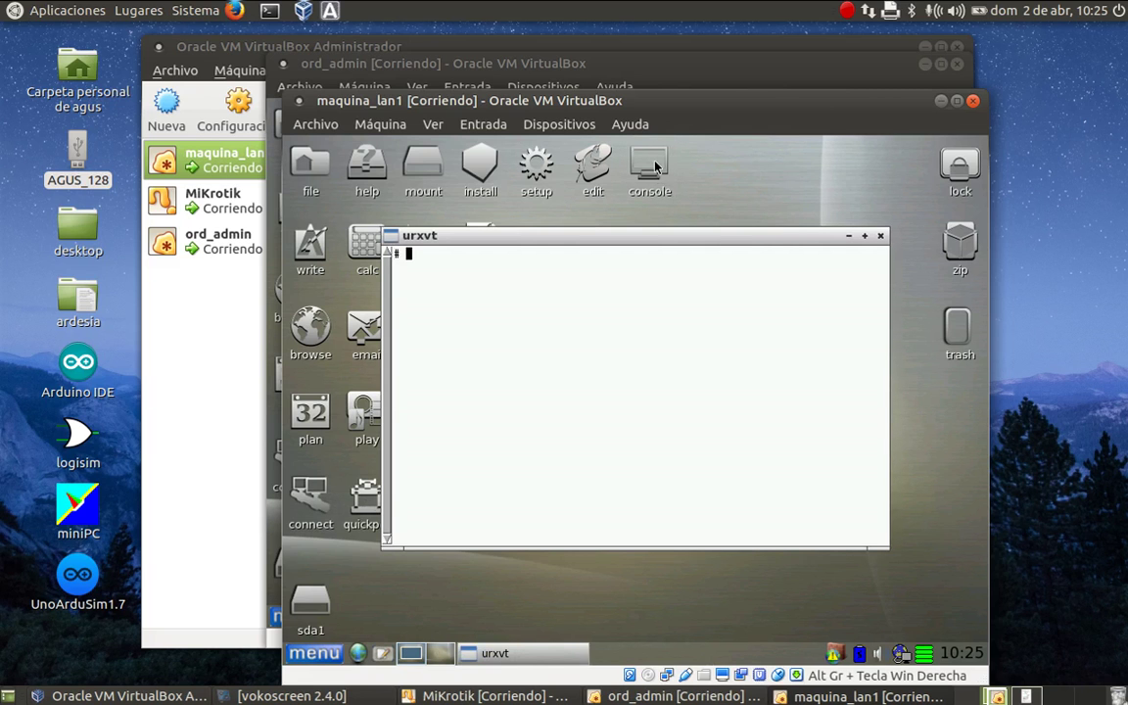
{"action": "type", "text": "ping 8.8.8.8"}
{"action": "key", "text": "Return"}
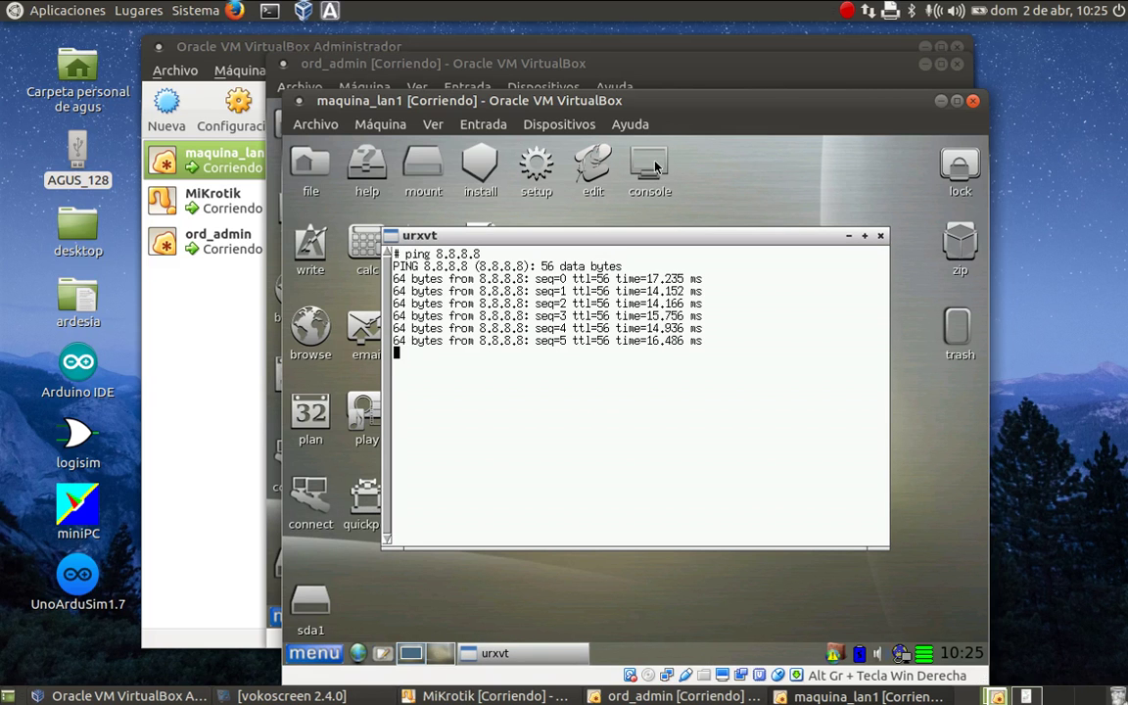
{"action": "key", "text": "ctrl+c"}
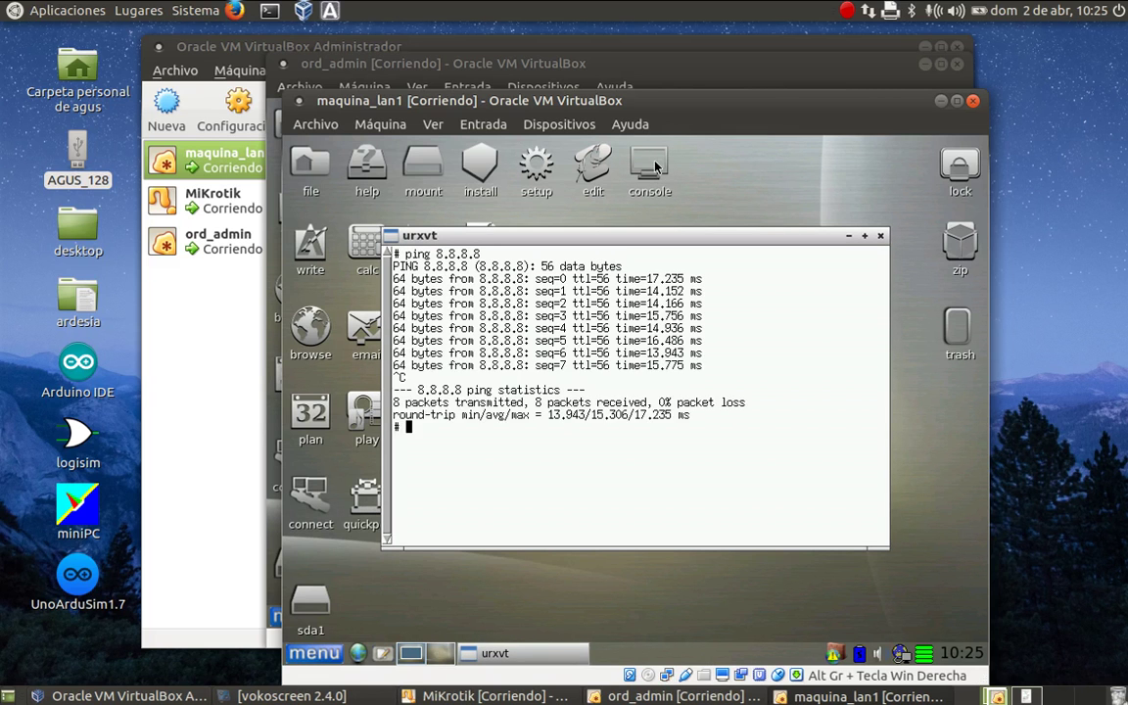
{"action": "left_click", "coordinate": [316, 657]}
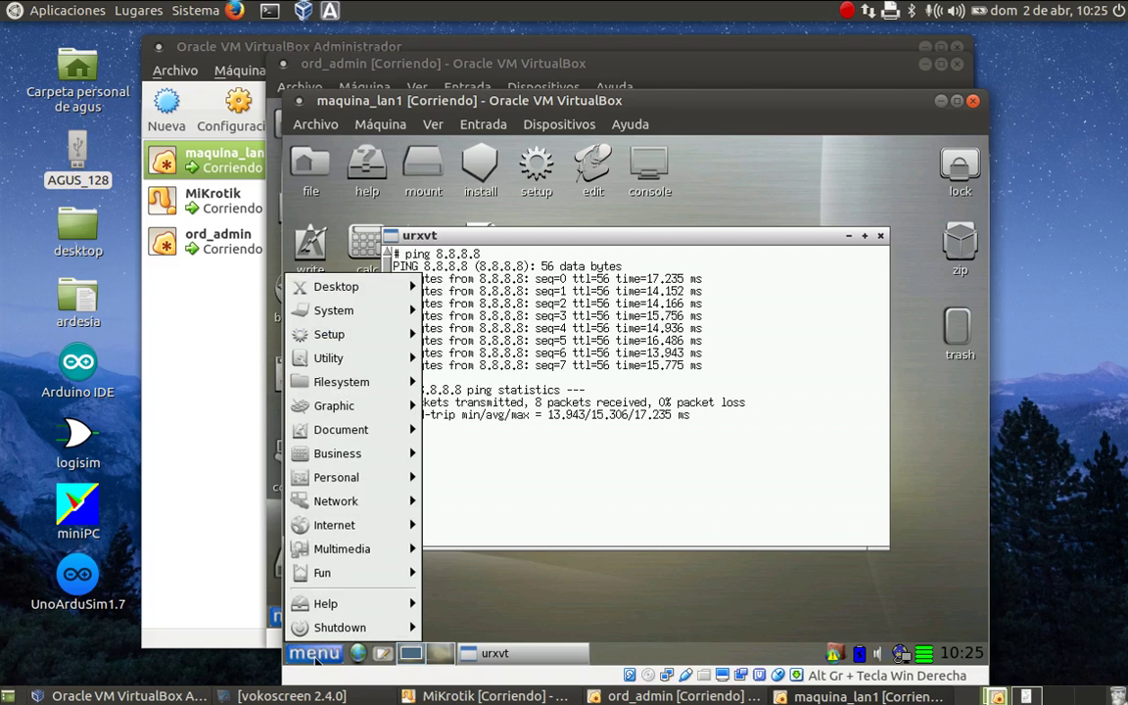
{"action": "mouse_move", "coordinate": [366, 423]}
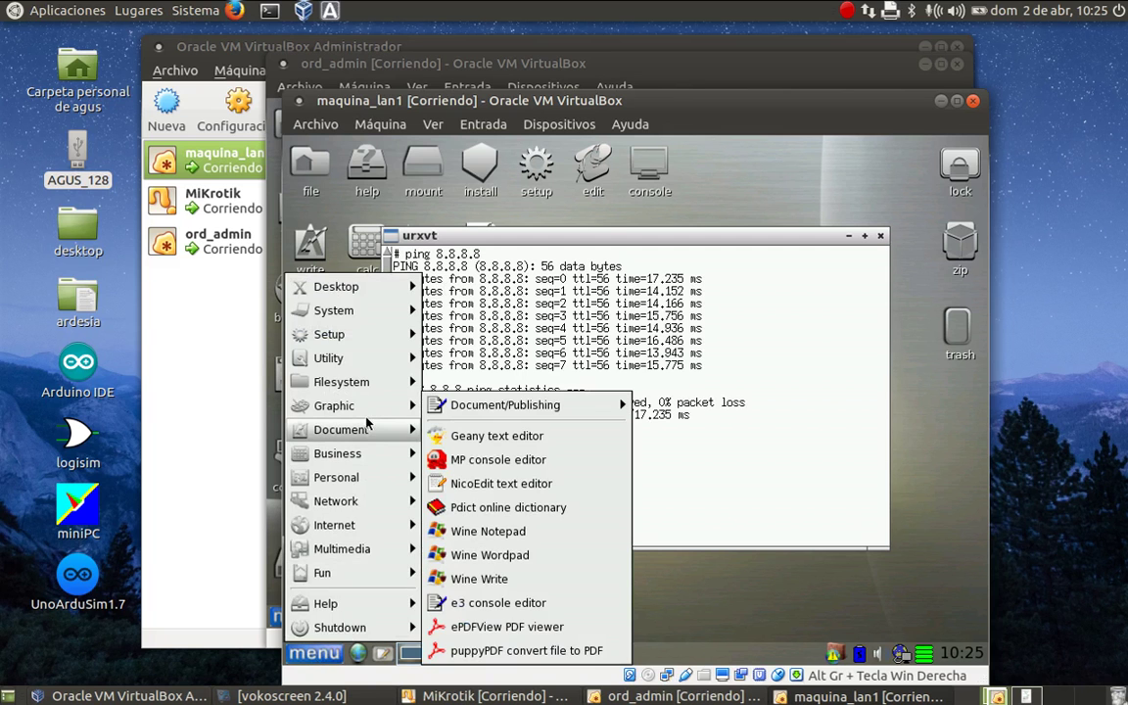
{"action": "left_click", "coordinate": [705, 434]}
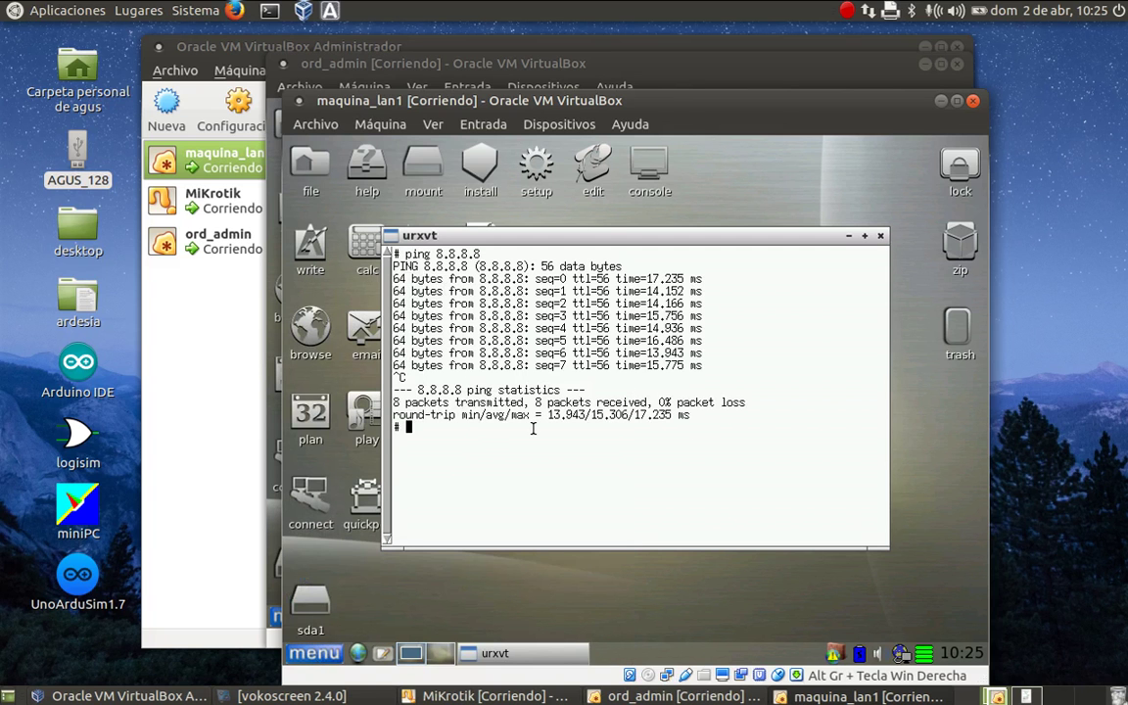
{"action": "key", "text": "Up"}
{"action": "key", "text": "BackSpace"}
{"action": "key", "text": "BackSpace"}
{"action": "key", "text": "BackSpace"}
{"action": "key", "text": "BackSpace"}
{"action": "key", "text": "BackSpace"}
{"action": "key", "text": "BackSpace"}
{"action": "key", "text": "BackSpace"}
{"action": "type", "text": "www.google.com"}
{"action": "key", "text": "Return"}
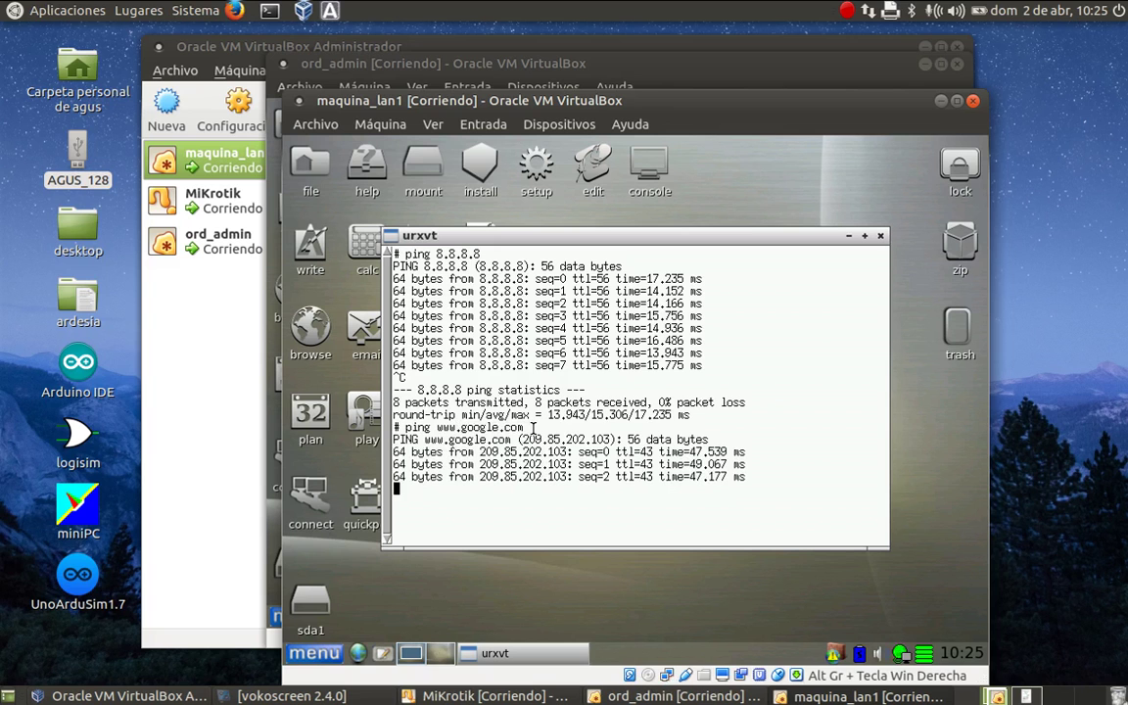
{"action": "key", "text": "ctrl+c"}
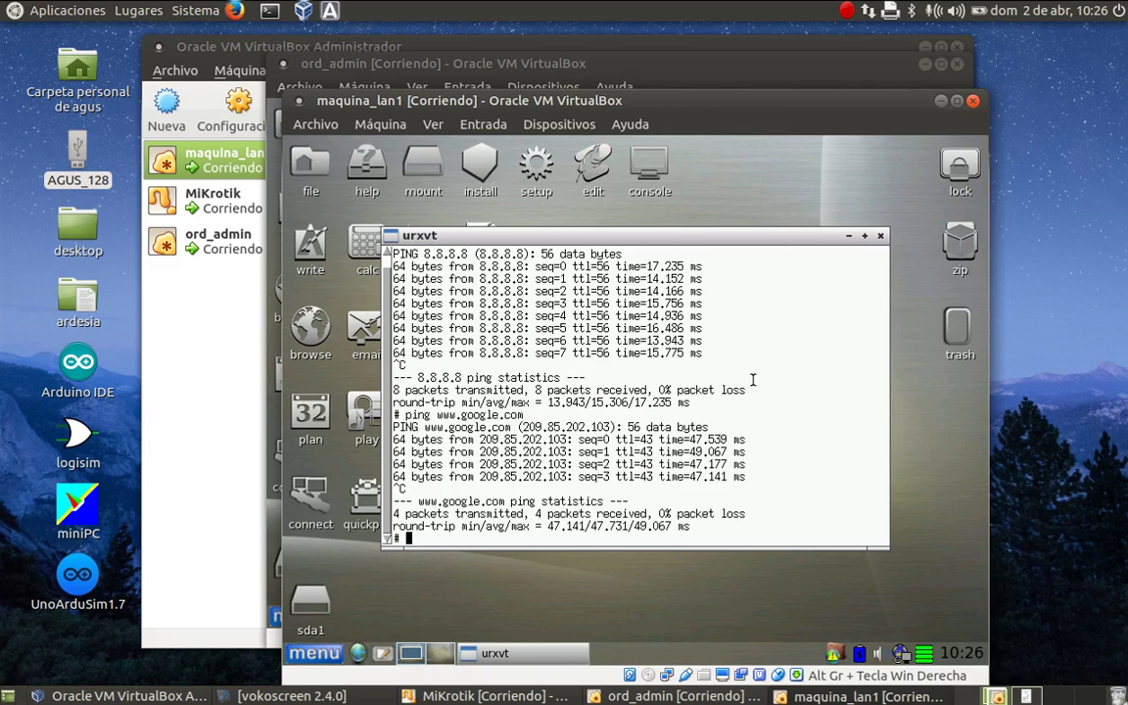
- Close the console and power off the maquina_lan1 machine from within its own system
{"action": "left_click", "coordinate": [880, 237]}
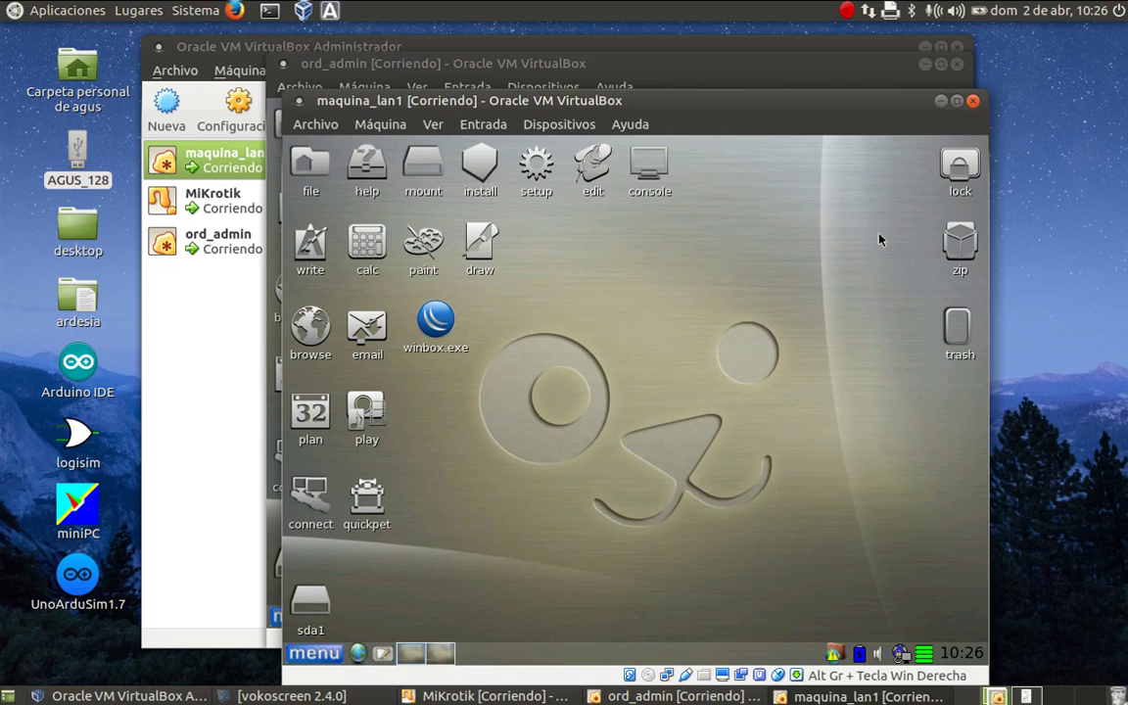
{"action": "left_click", "coordinate": [314, 653]}
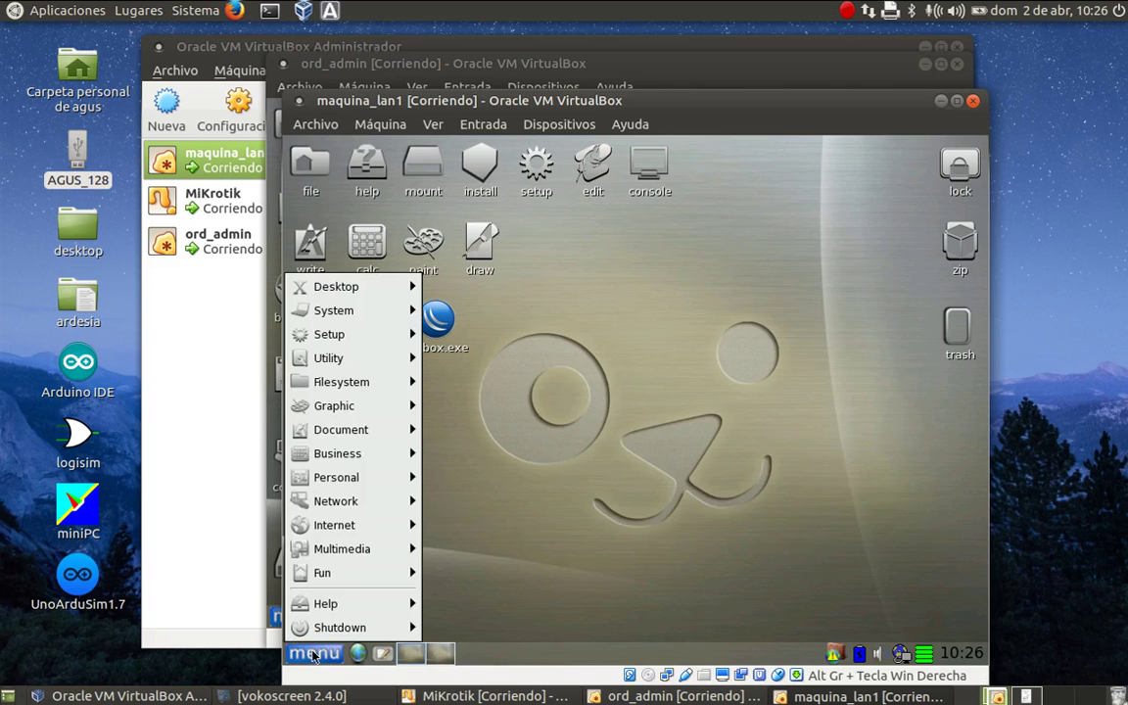
{"action": "mouse_move", "coordinate": [340, 629]}
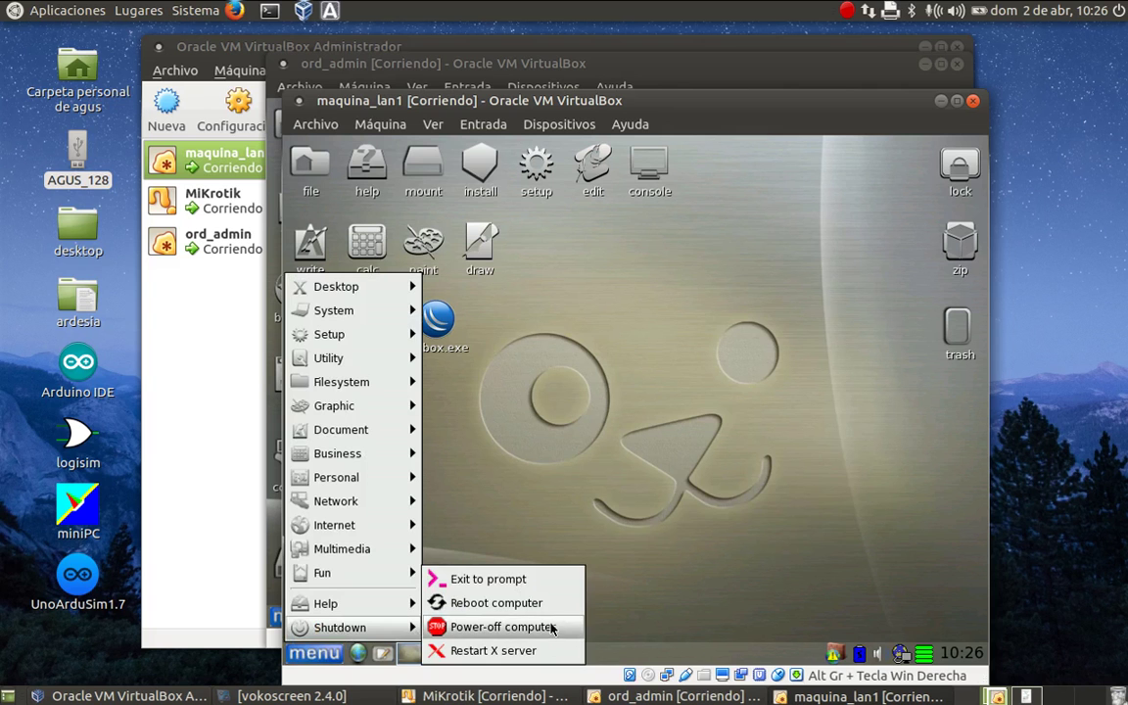
{"action": "left_click", "coordinate": [507, 628]}
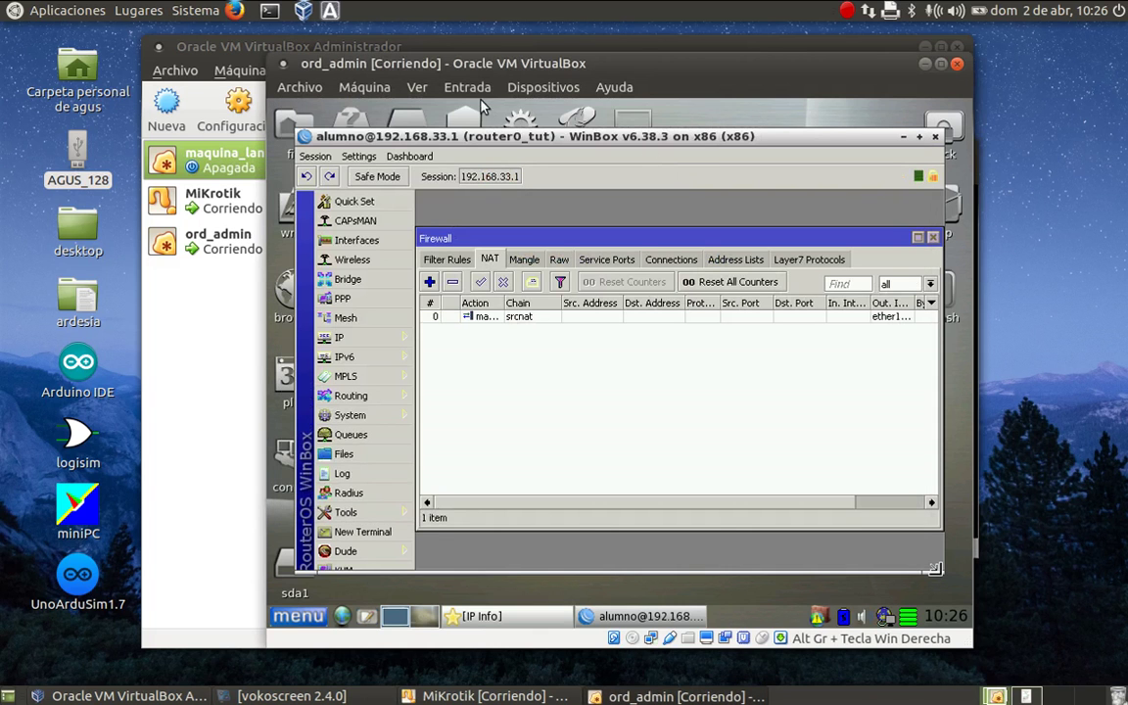
- Change maquina_lan1's network adapter 1 to the internal network ether4 and save the machine's configuration
{"action": "left_click", "coordinate": [199, 145]}
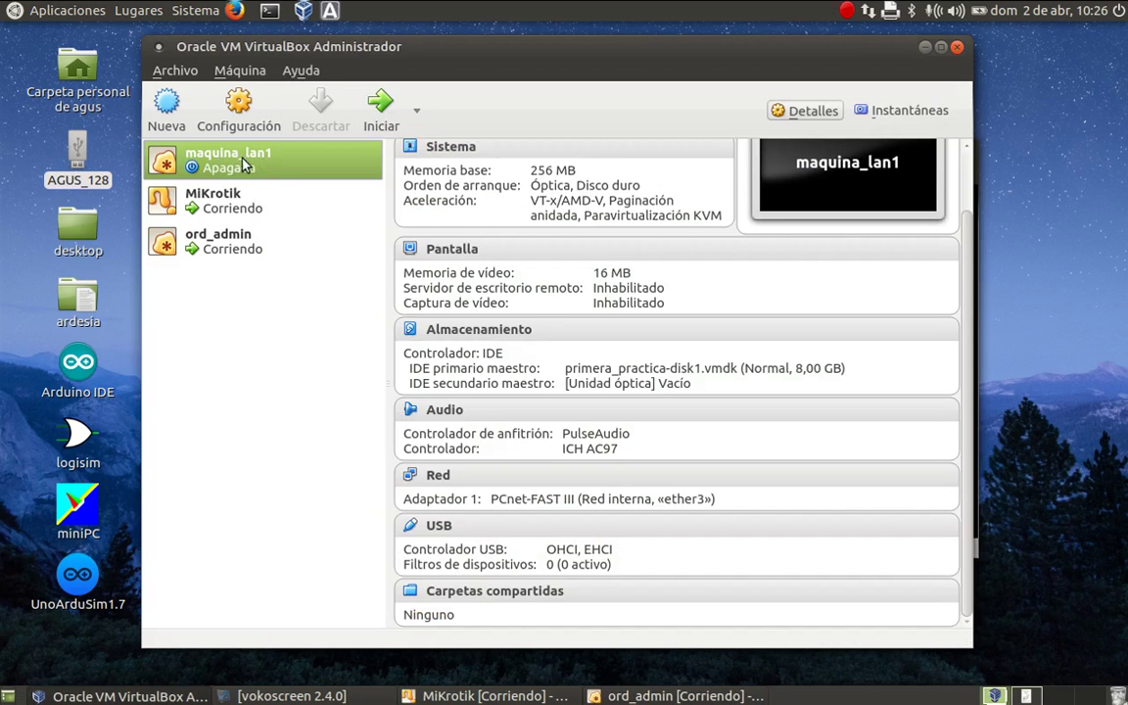
{"action": "left_click", "coordinate": [239, 103]}
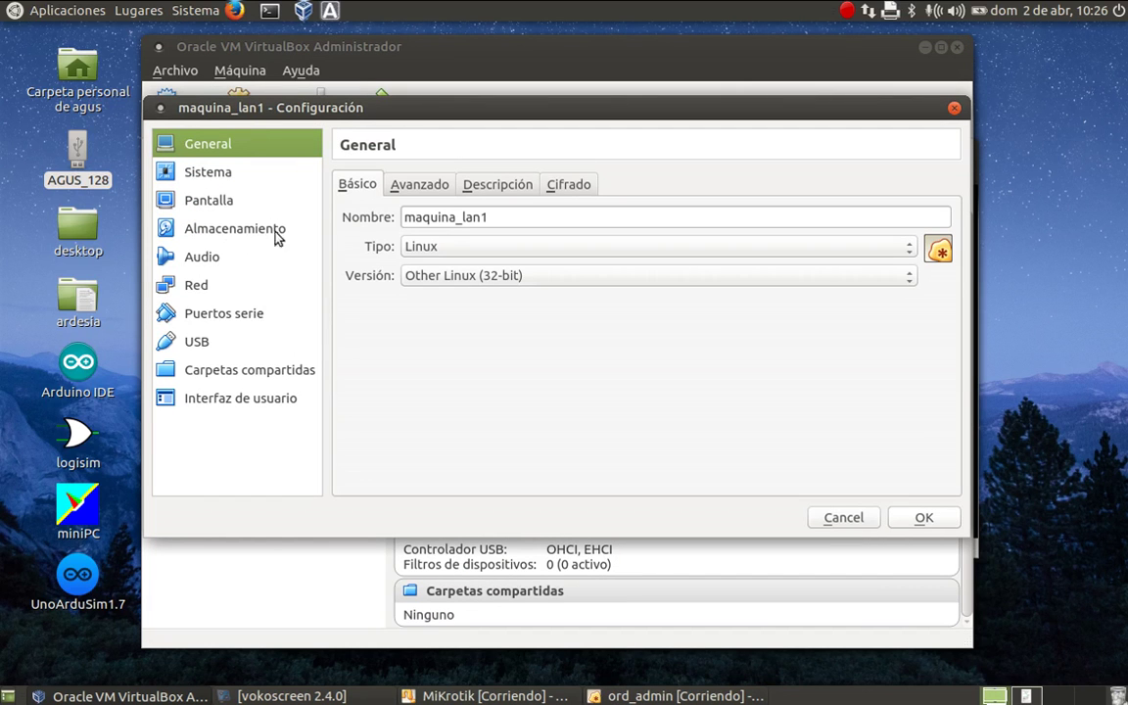
{"action": "left_click", "coordinate": [208, 284]}
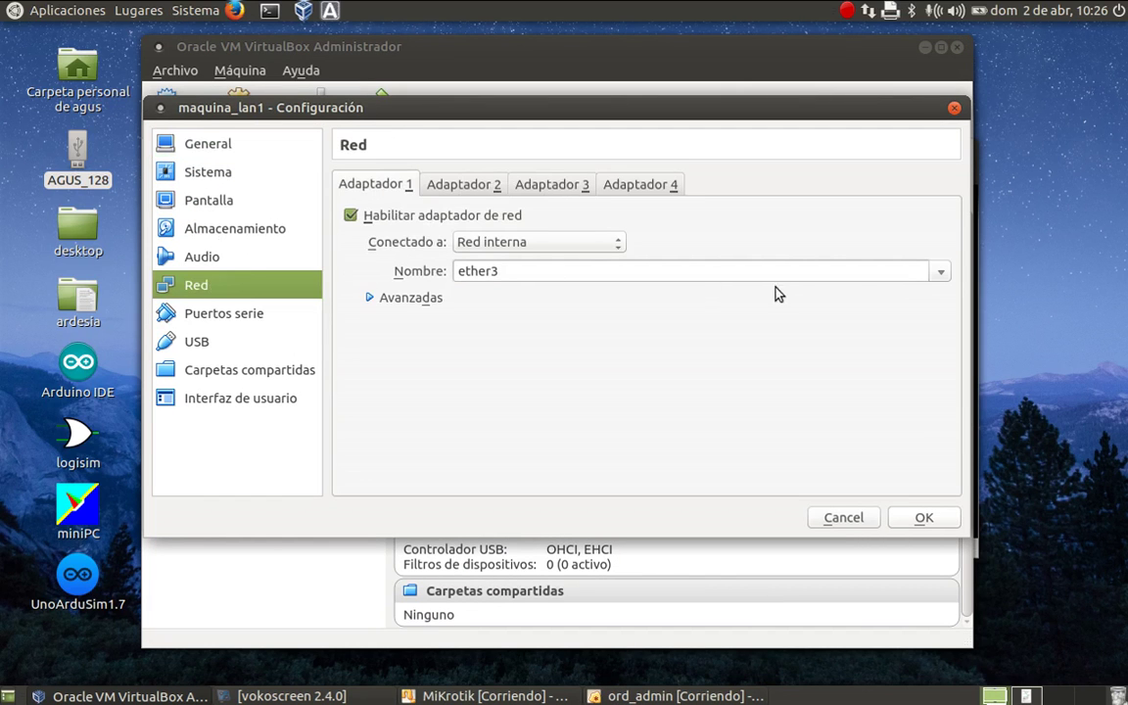
{"action": "left_click", "coordinate": [941, 274]}
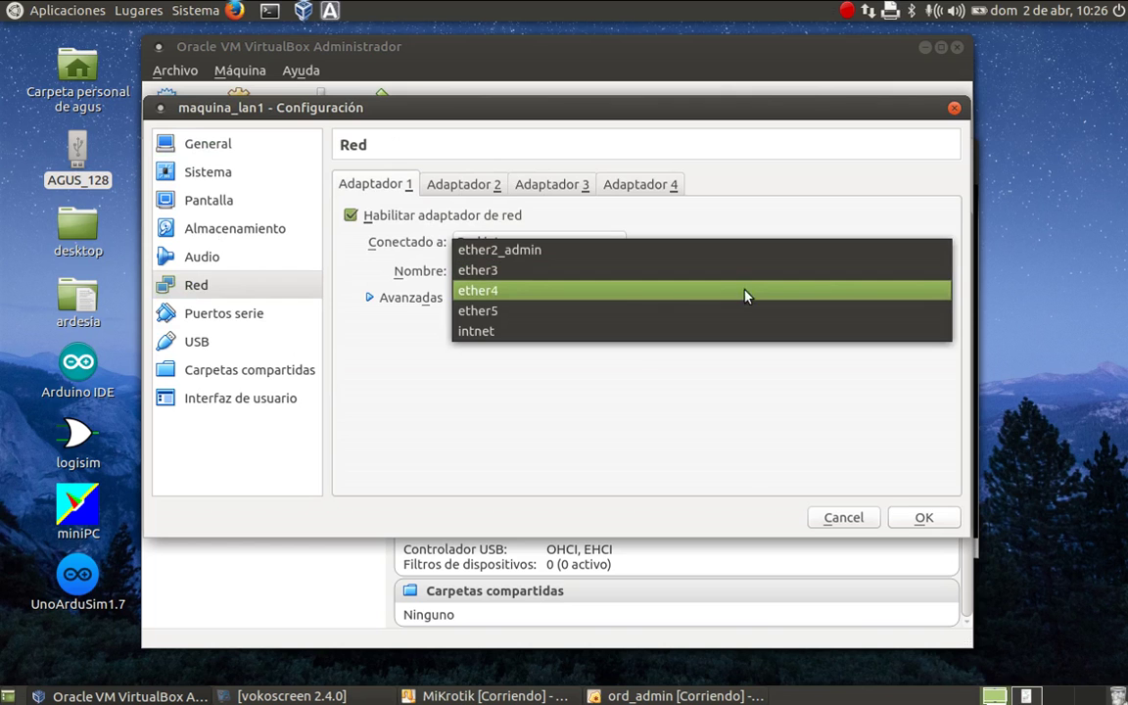
{"action": "left_click", "coordinate": [643, 300]}
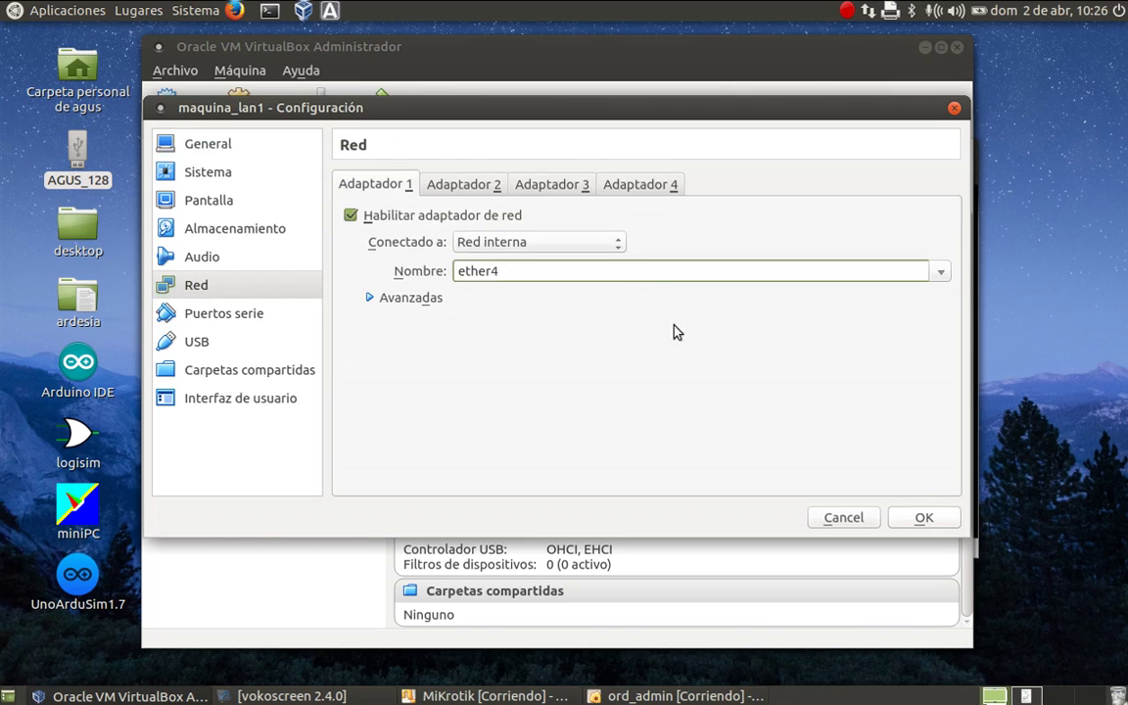
{"action": "left_click", "coordinate": [921, 517]}
- Start maquina_lan1, boot its Linux system and open the Firefox web browser
{"action": "left_click", "coordinate": [379, 106]}
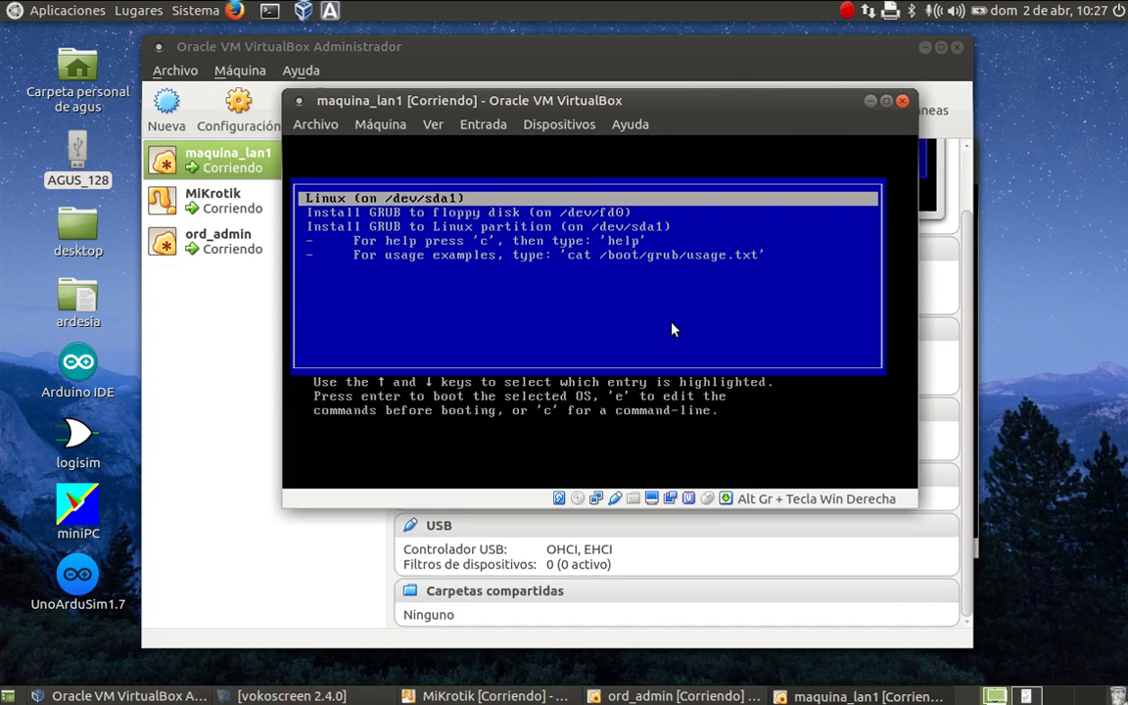
{"action": "key", "text": "Return"}
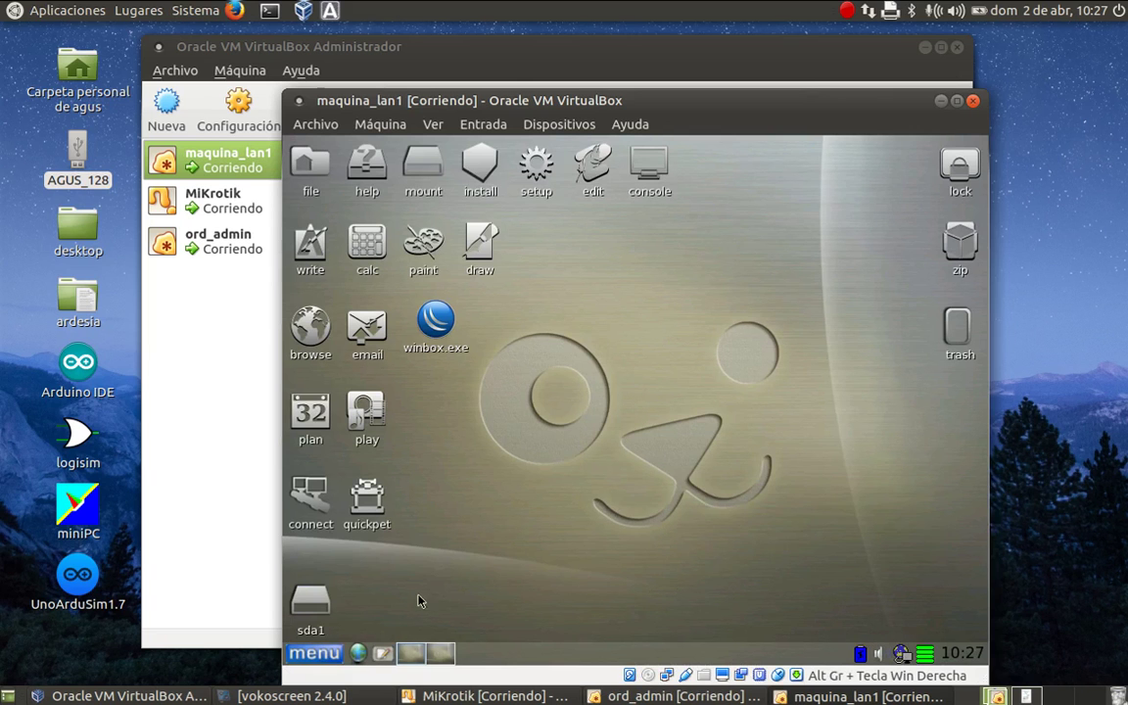
{"action": "left_click", "coordinate": [313, 653]}
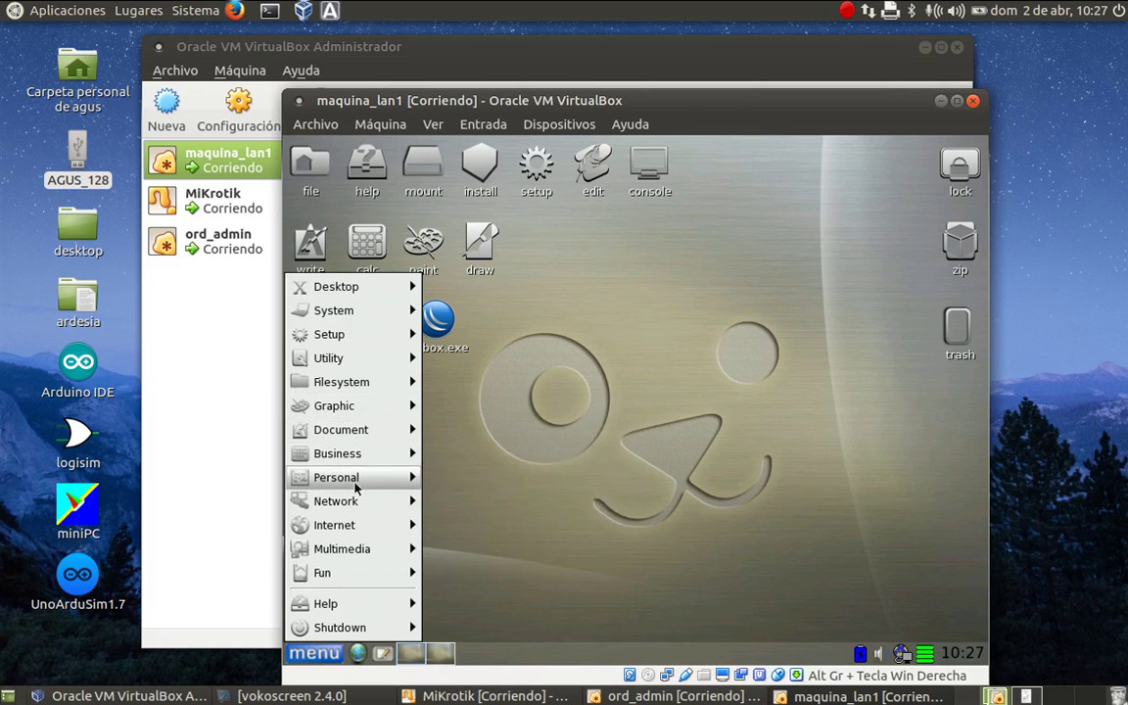
{"action": "mouse_move", "coordinate": [338, 525]}
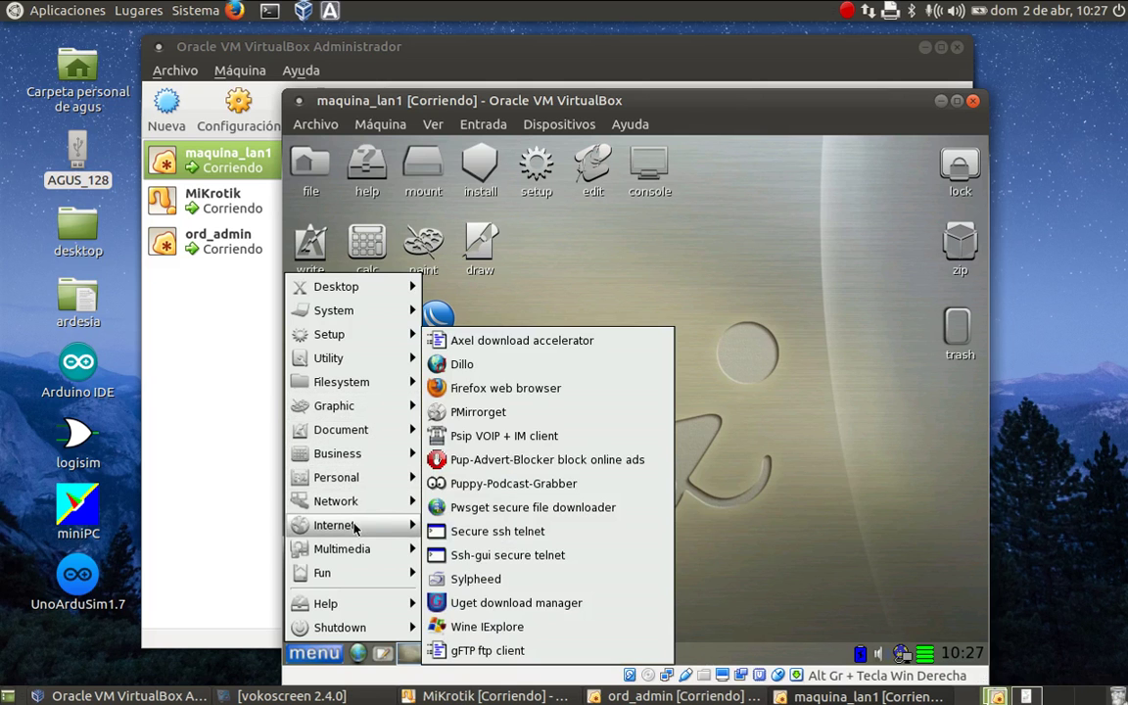
{"action": "left_click", "coordinate": [507, 392]}
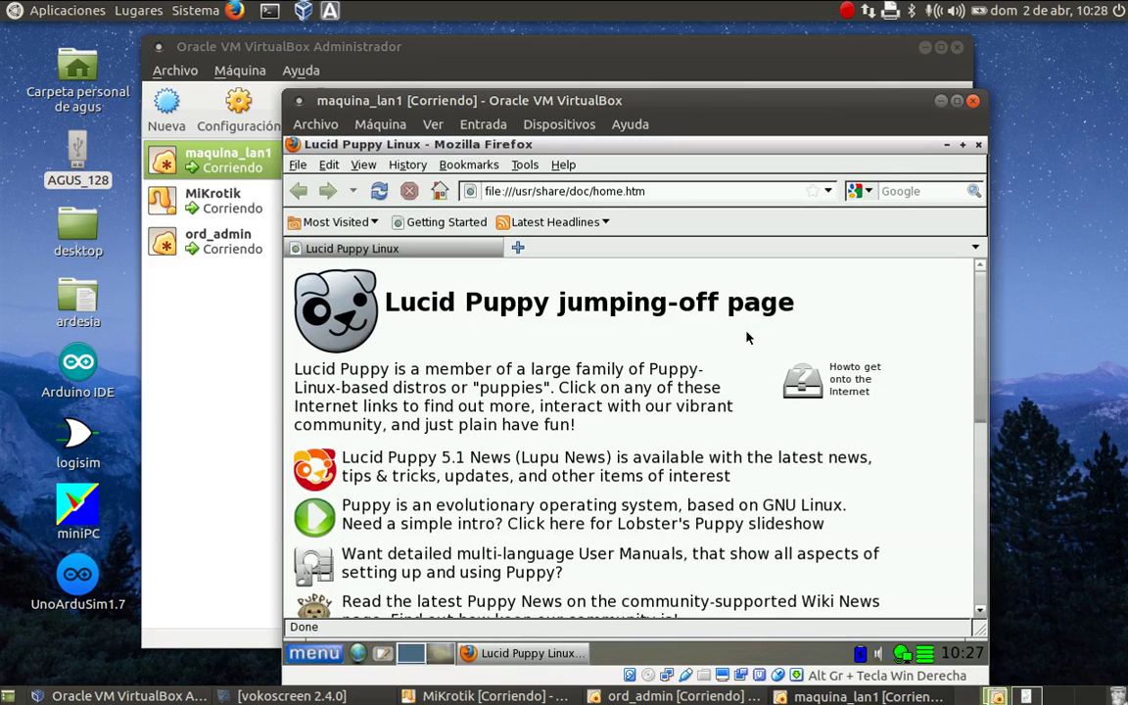
- Search Google for "ddd" in Firefox to test Internet access from maquina_lan1
{"action": "left_click", "coordinate": [926, 192]}
{"action": "type", "text": "ddd"}
{"action": "key", "text": "Return"}
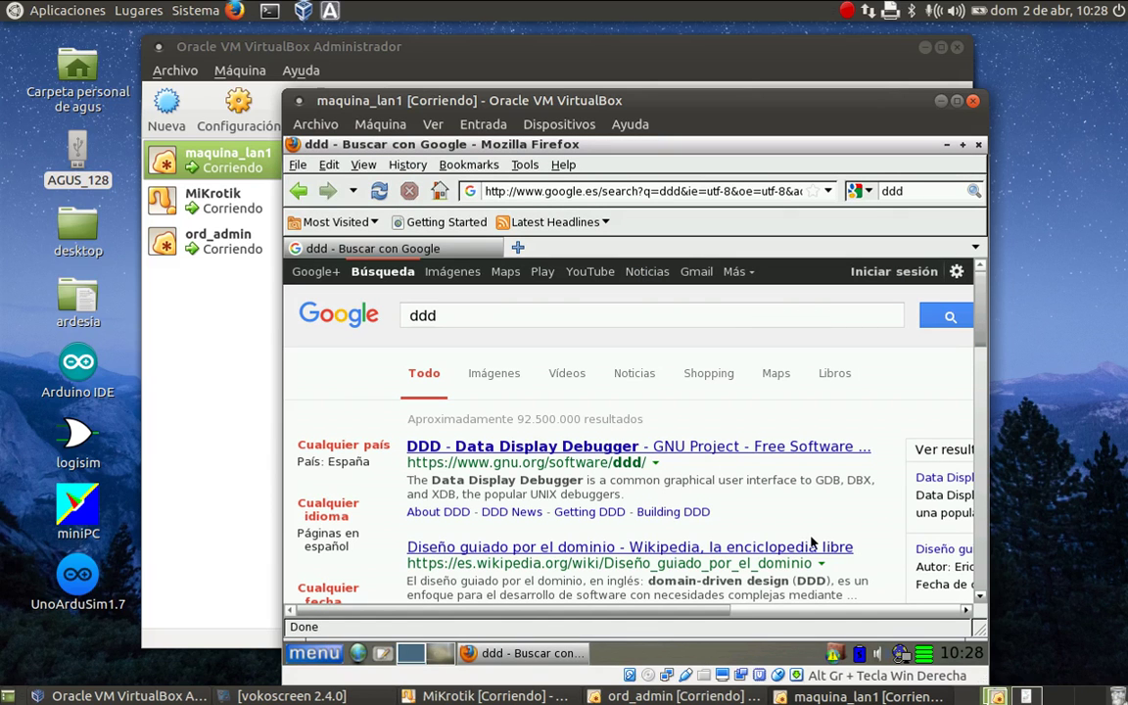
{"action": "left_click", "coordinate": [848, 12]}
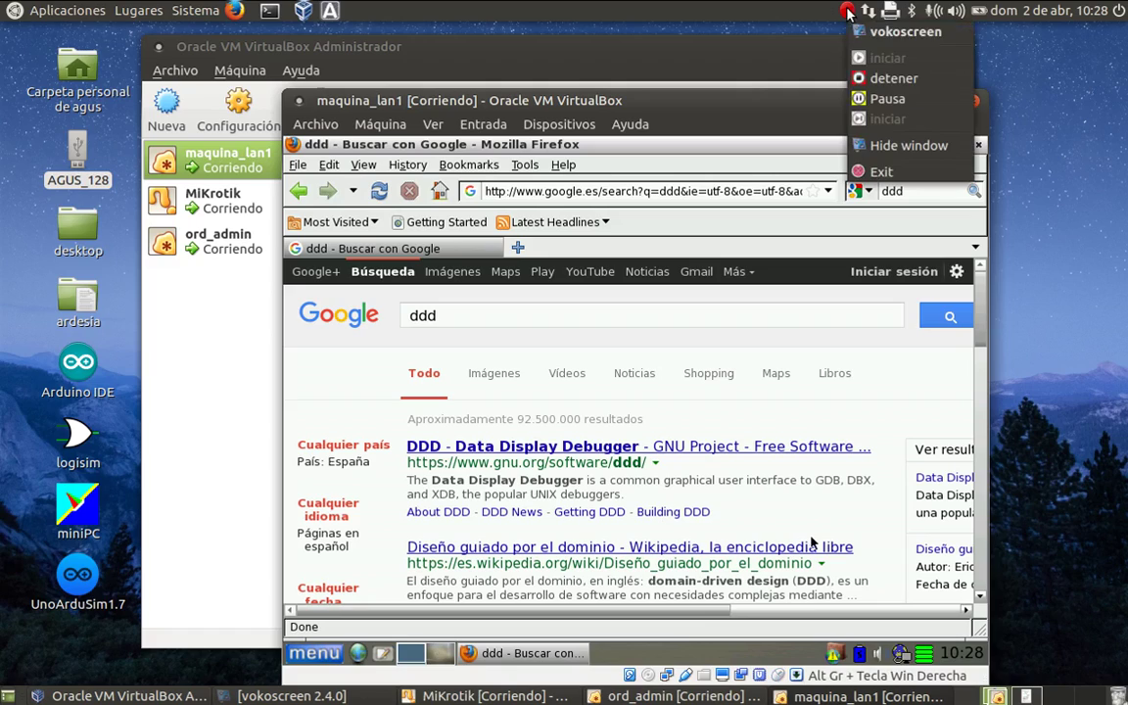